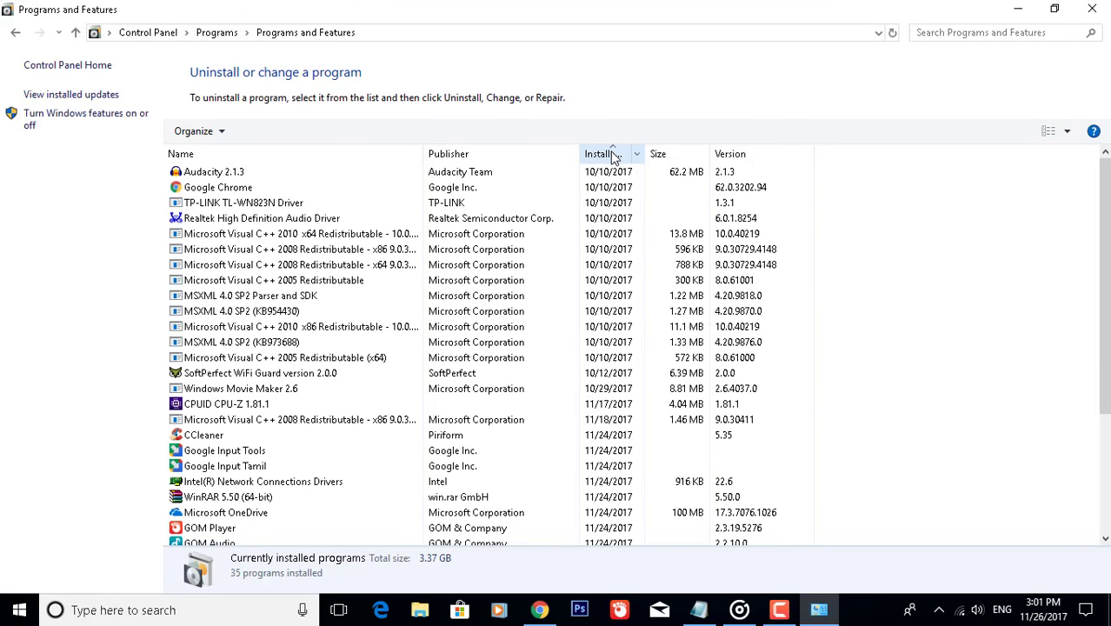
- Sort the installed programs by install date, newest first, and review the list for suspicious applications
click(614, 155)
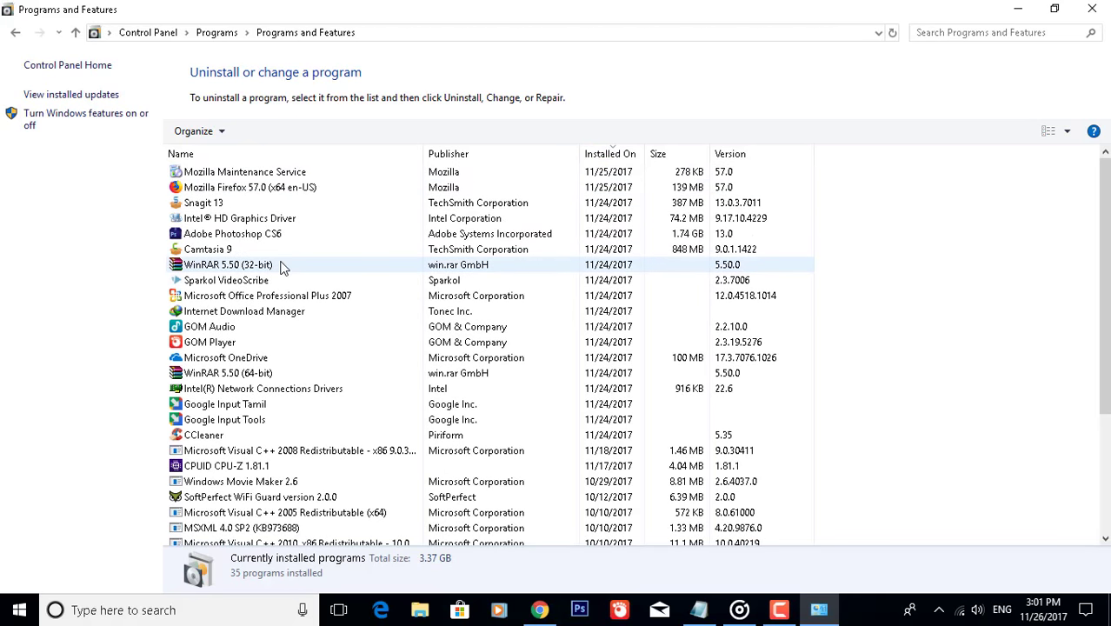
scroll(281, 268, down, 2)
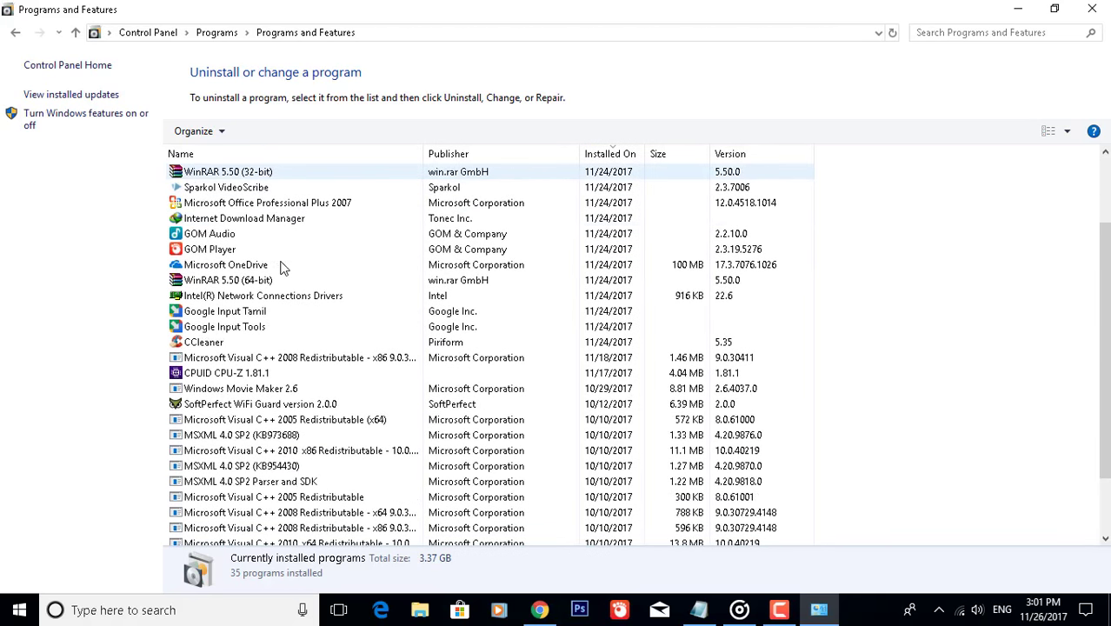
scroll(280, 257, down, 1)
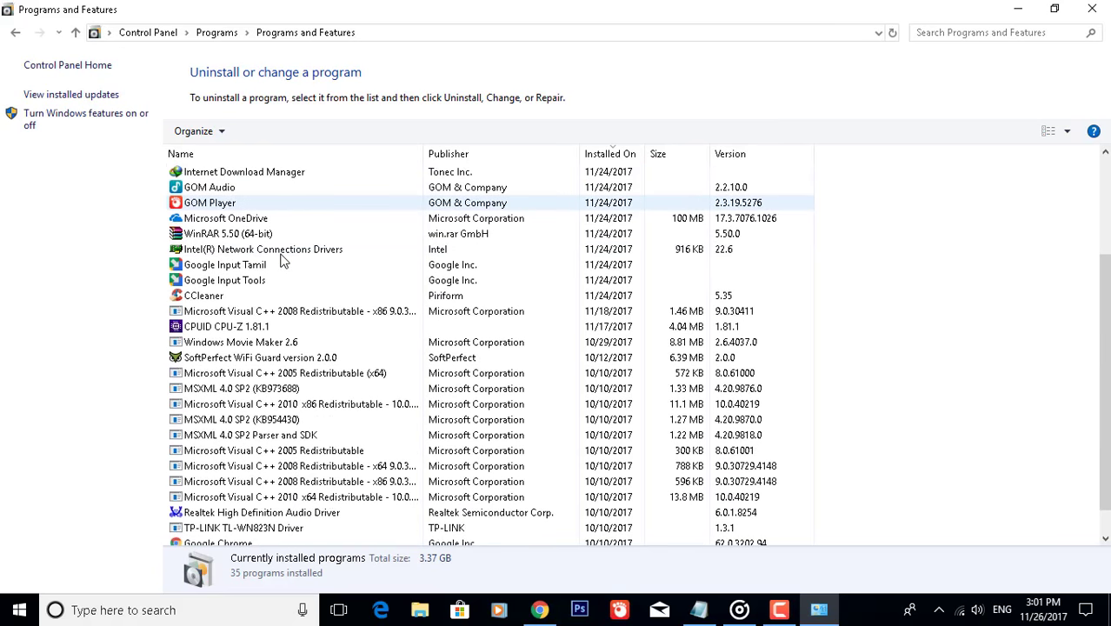
scroll(281, 261, down, 1)
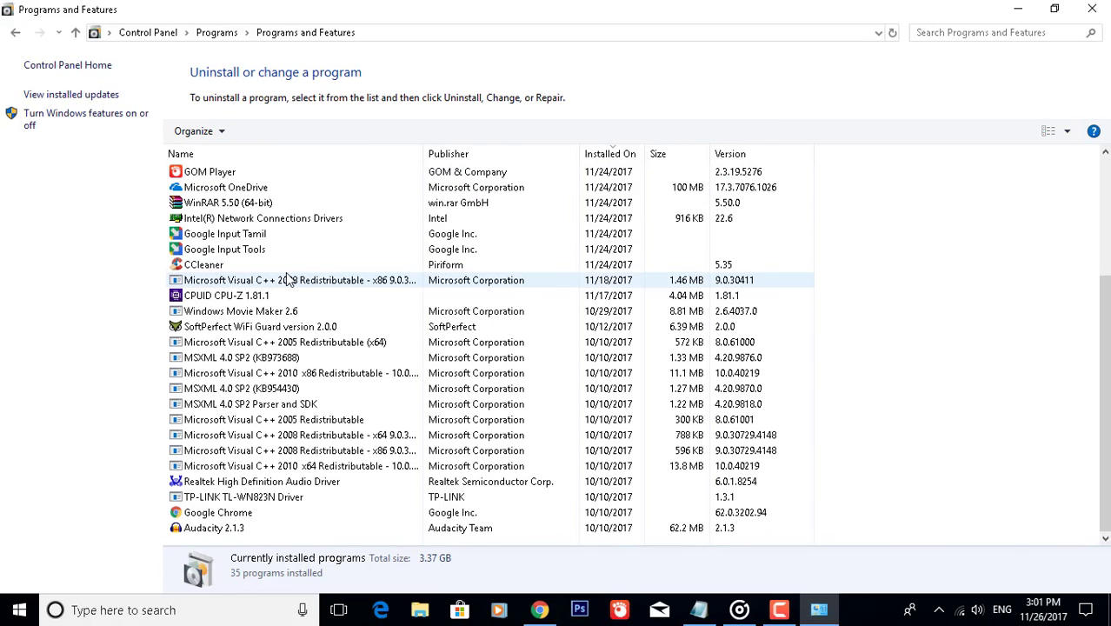
- Uninstall SoftPerfect WiFi Guard version 2.0.0 with all its components and close the installed programs window
click(242, 331)
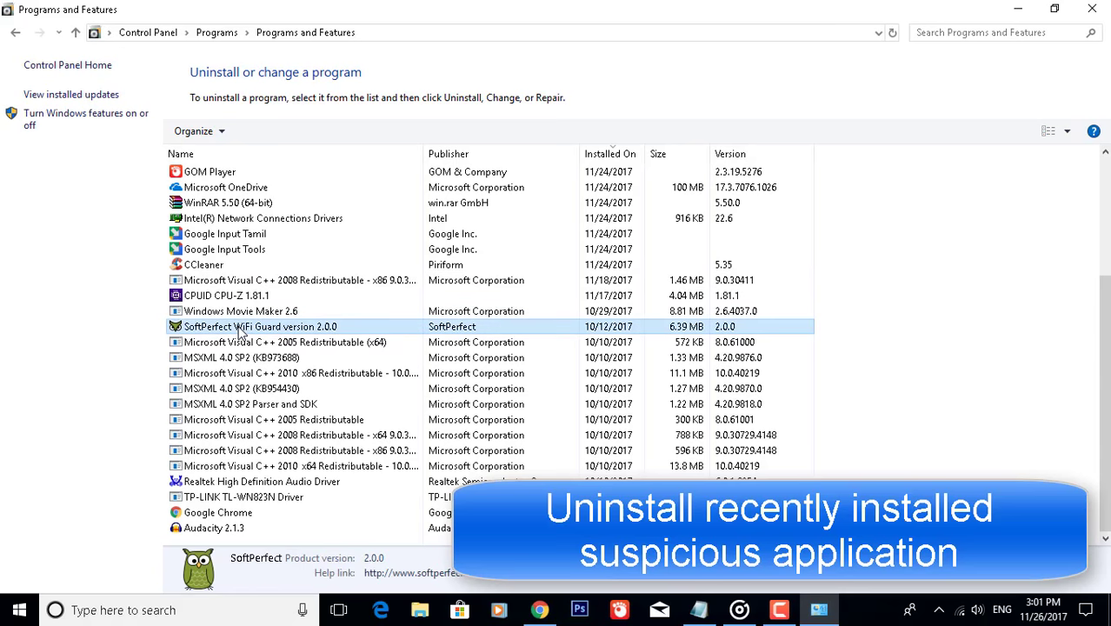
click(263, 132)
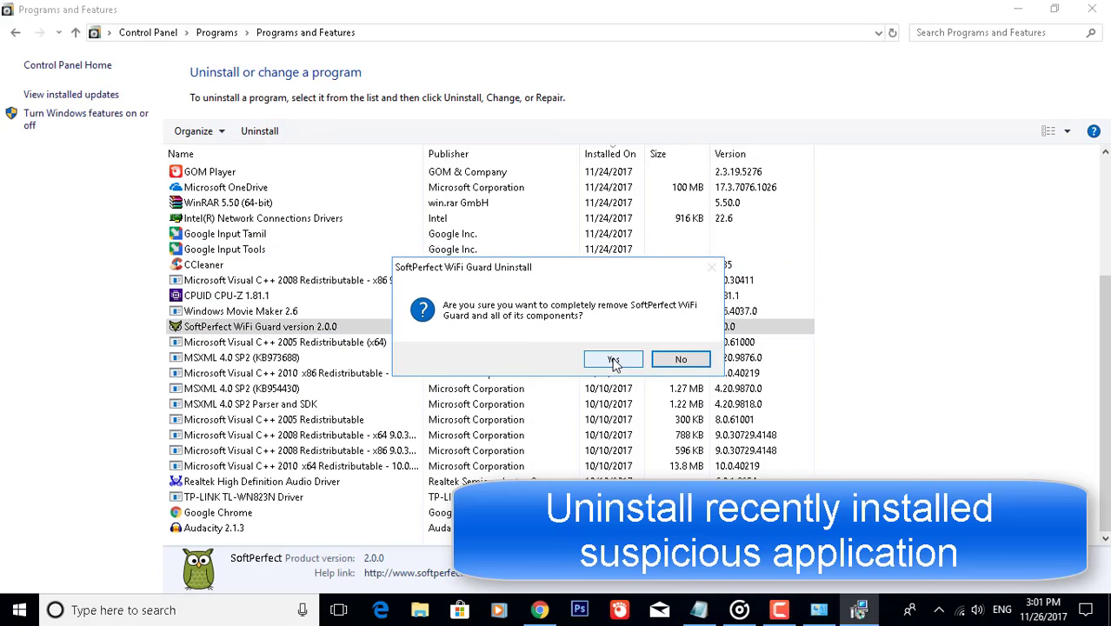
click(613, 360)
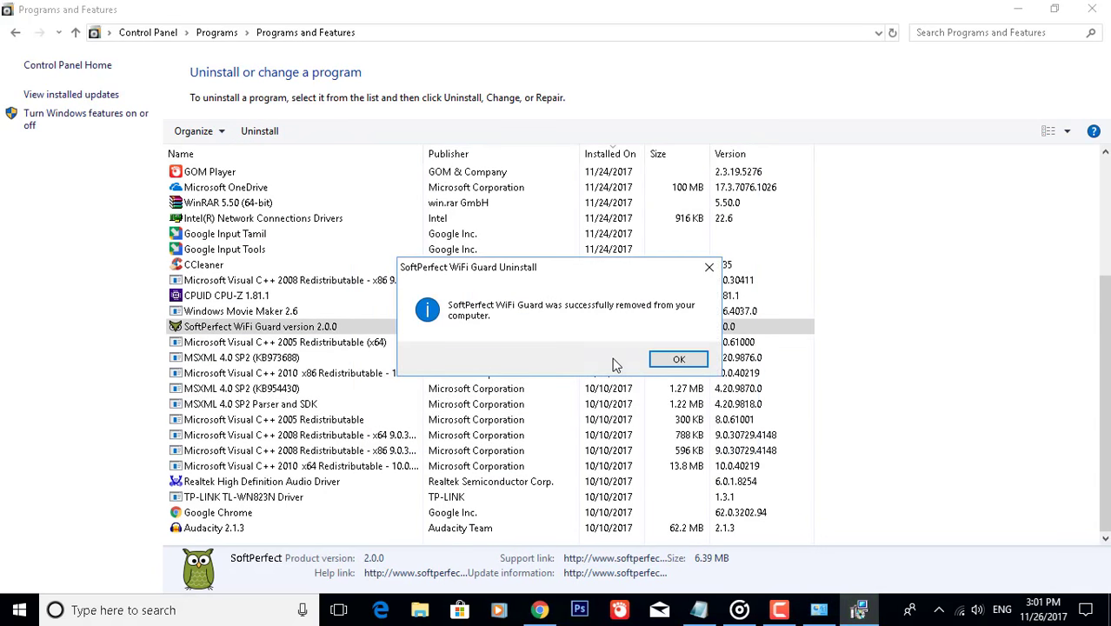
click(675, 359)
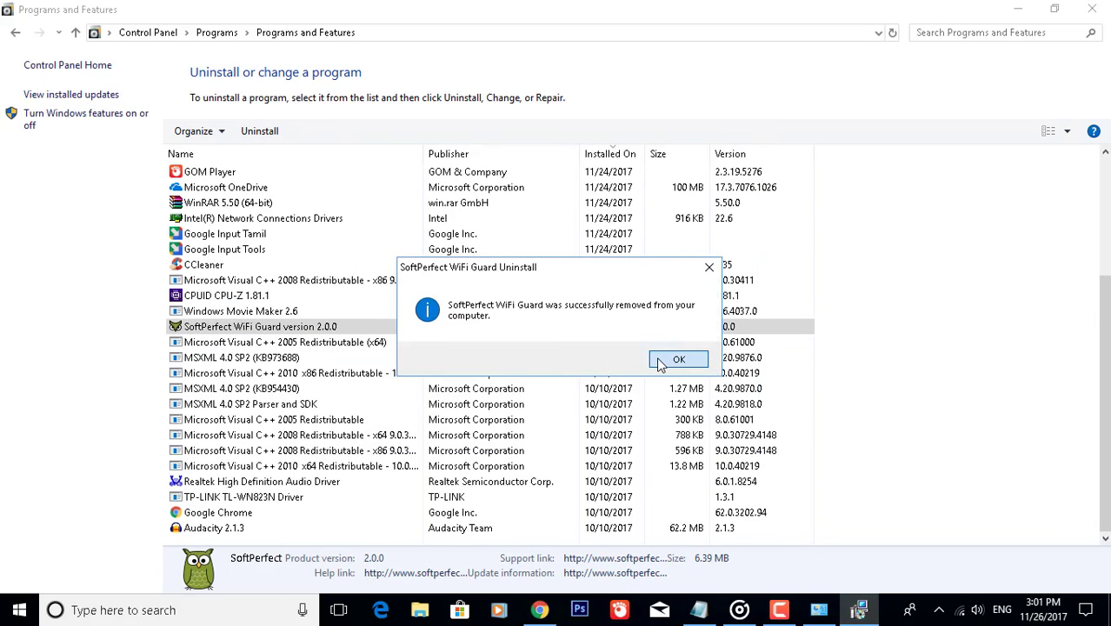
click(1100, 10)
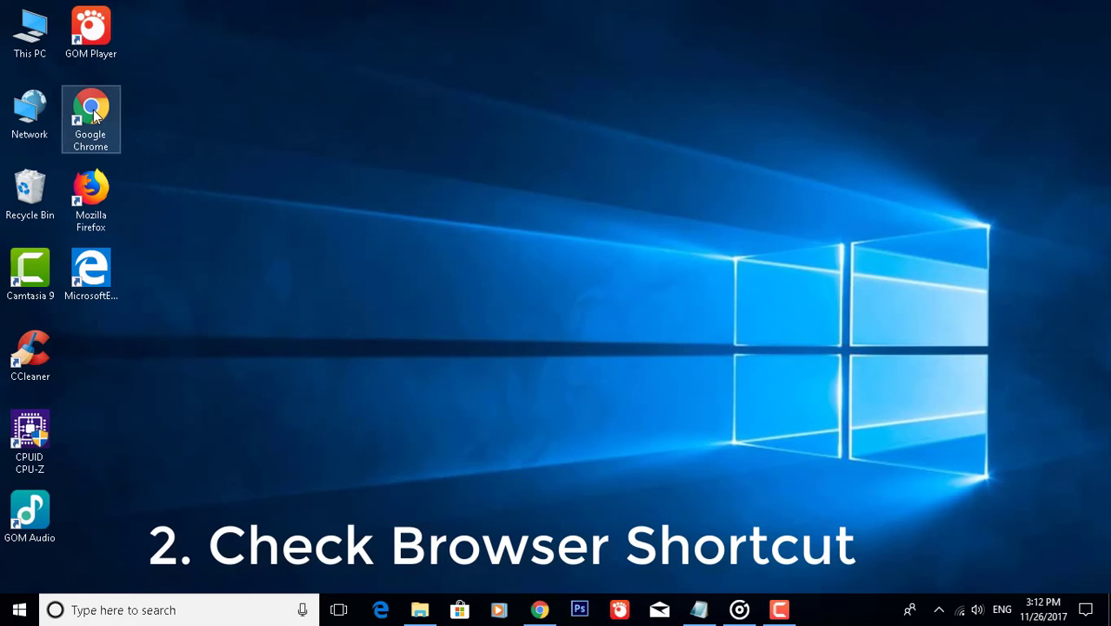
right_click(104, 108)
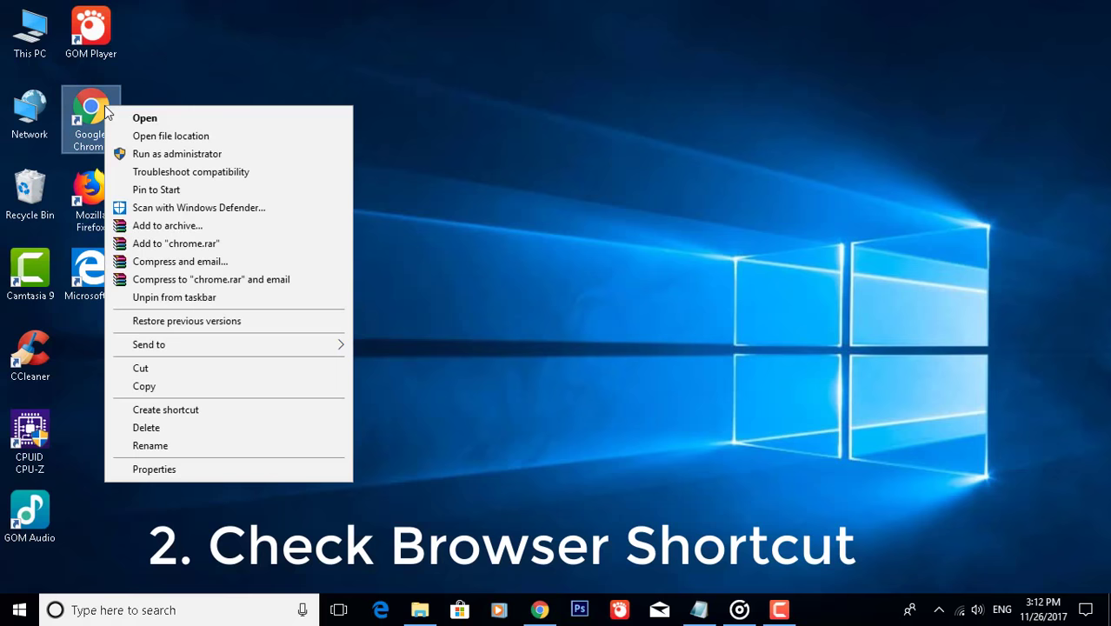
click(173, 470)
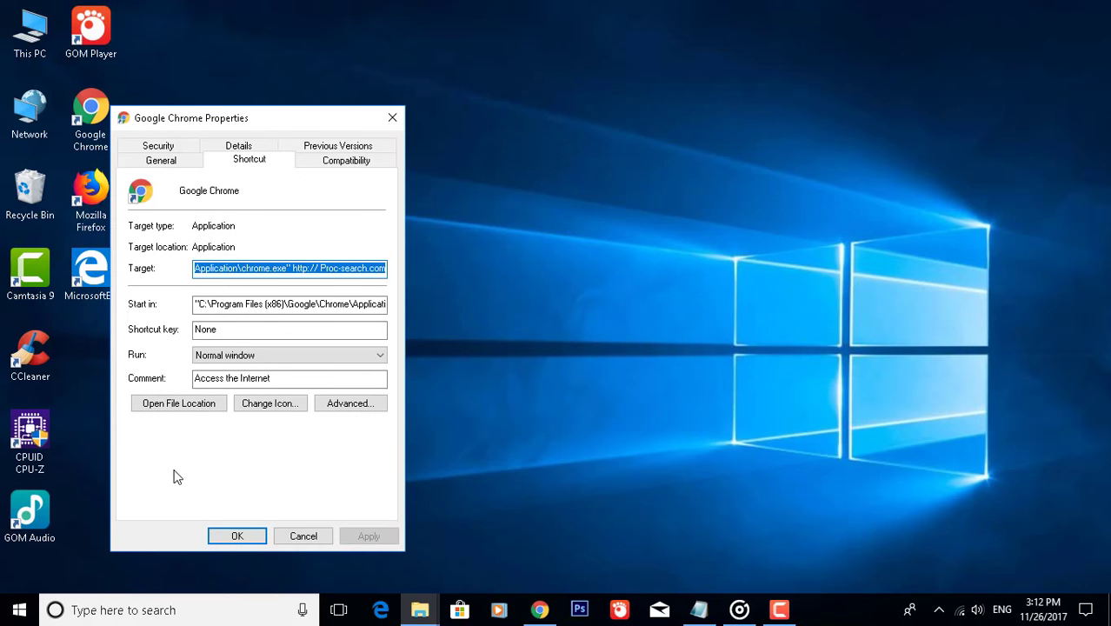
click(310, 271)
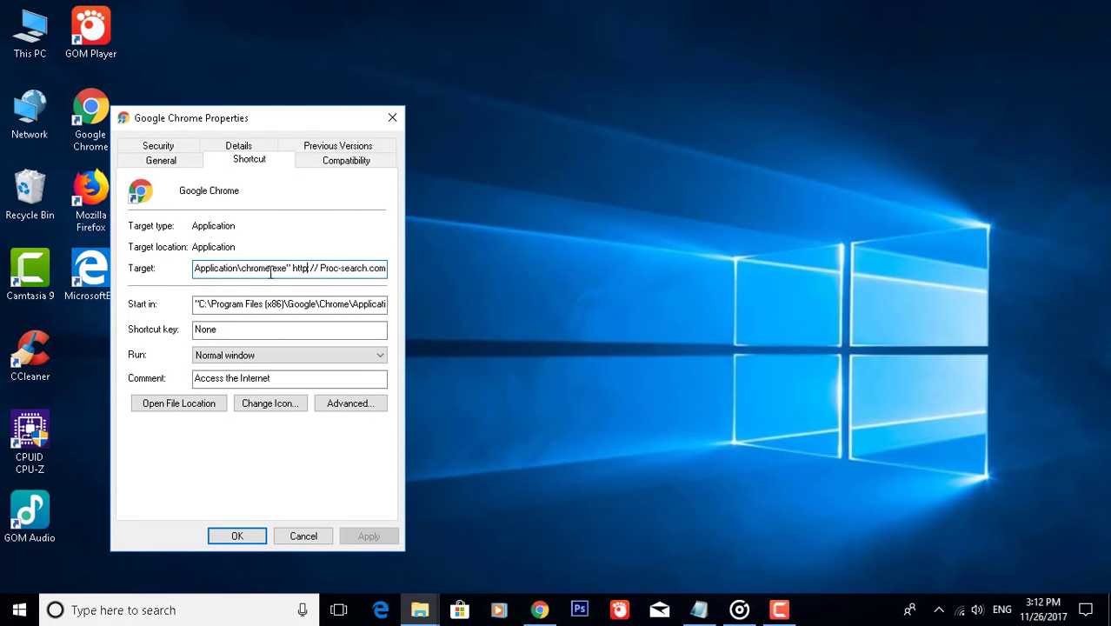
click(290, 271)
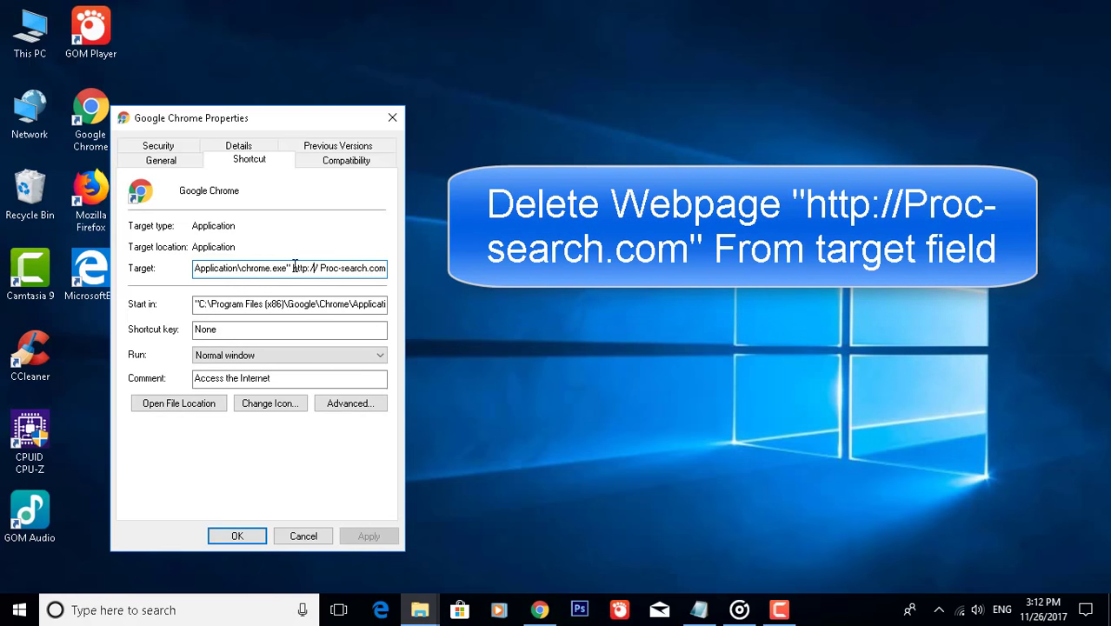
drag(292, 269, 403, 271)
click(339, 271)
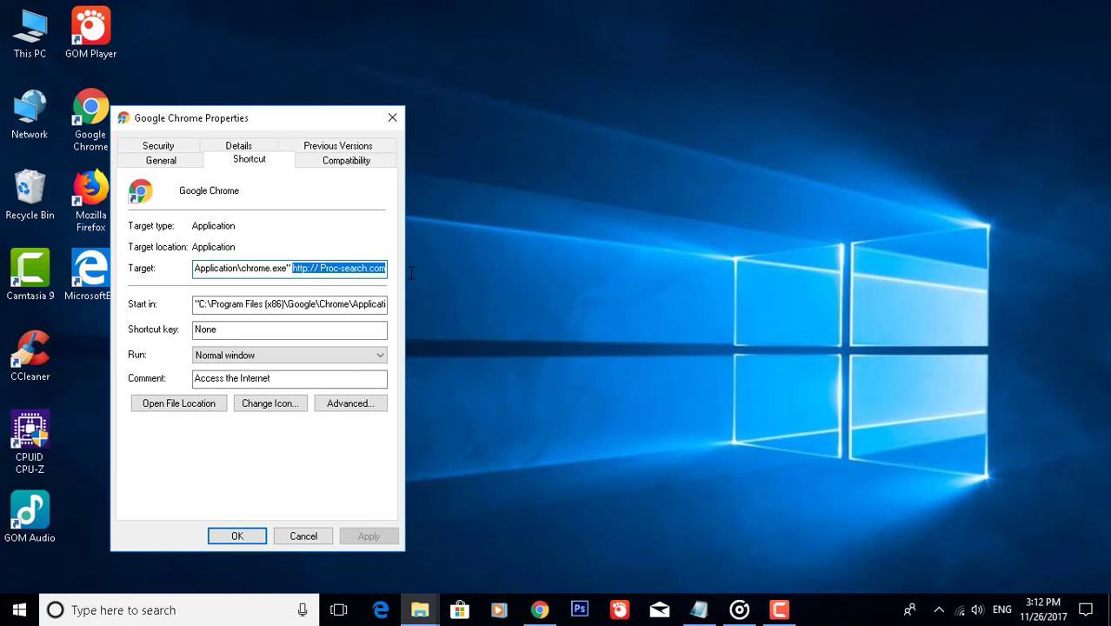
key(BackSpace)
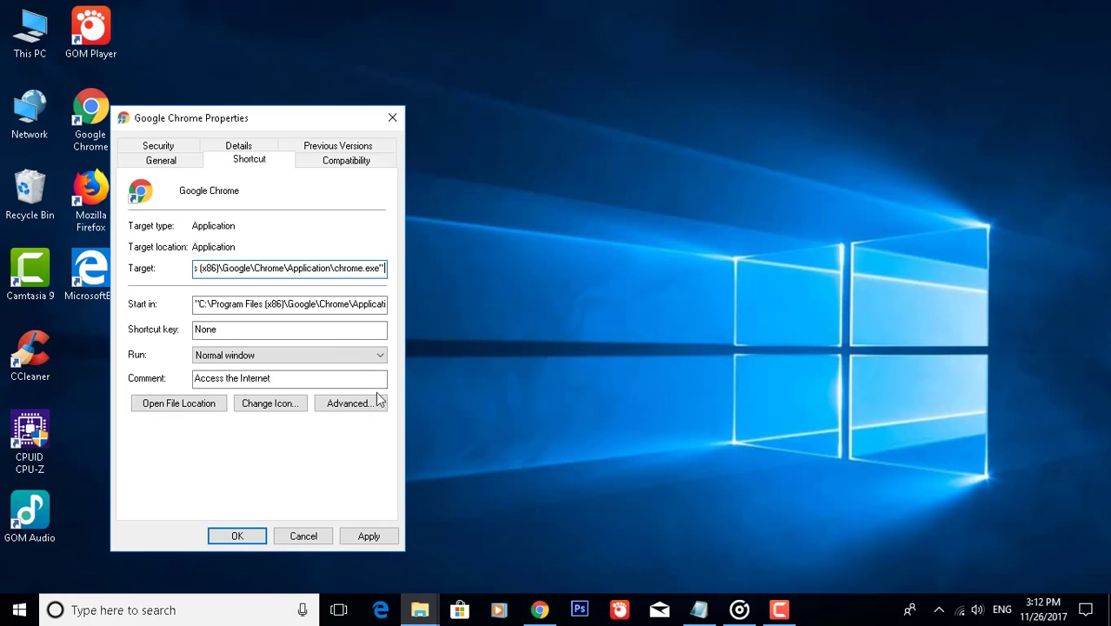
click(369, 536)
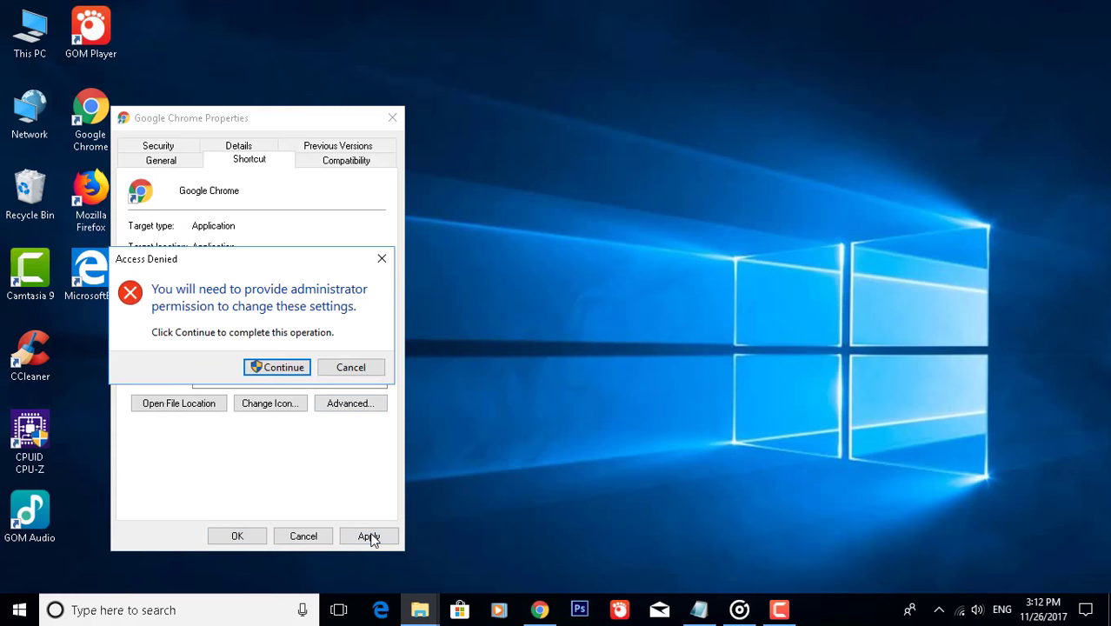
click(279, 367)
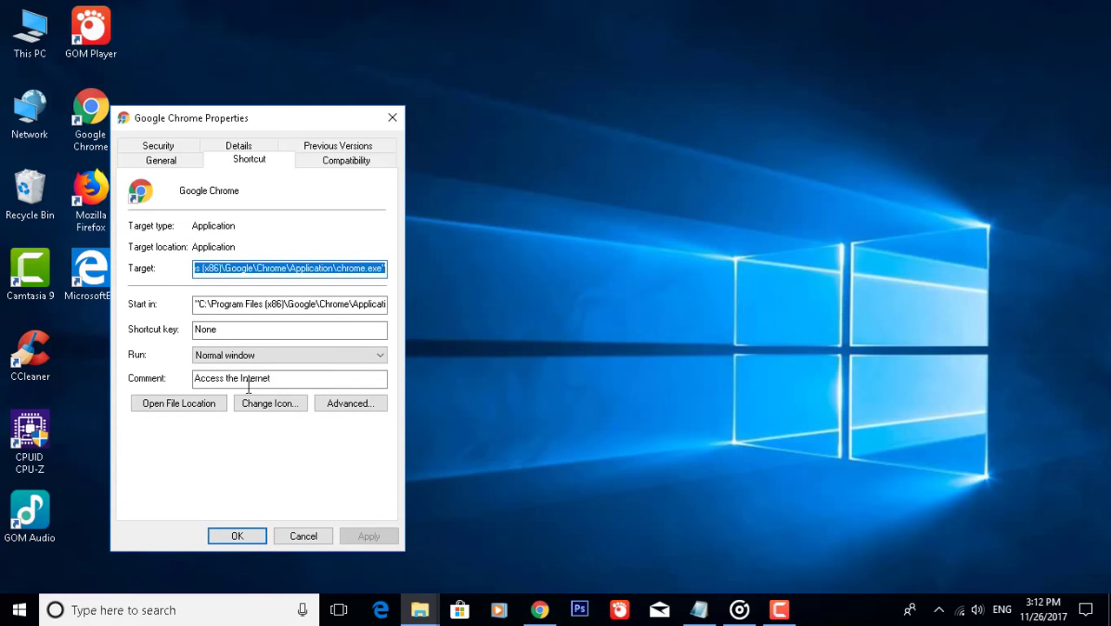
click(236, 536)
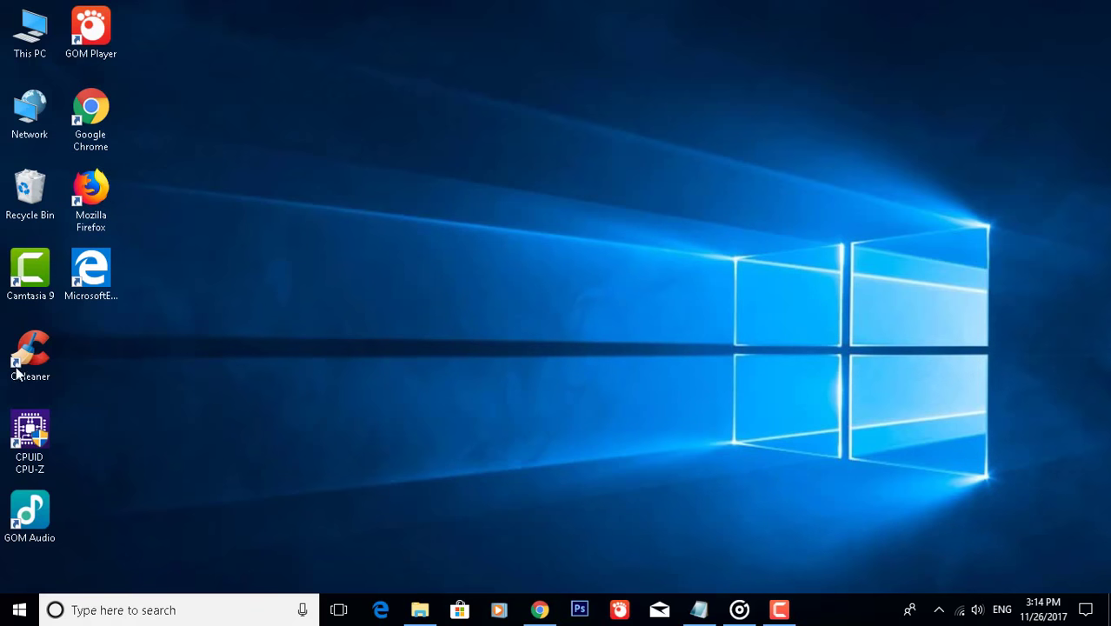
- Check the target and start-in paths in the Google Chrome shortcut's properties, and close the properties
right_click(94, 119)
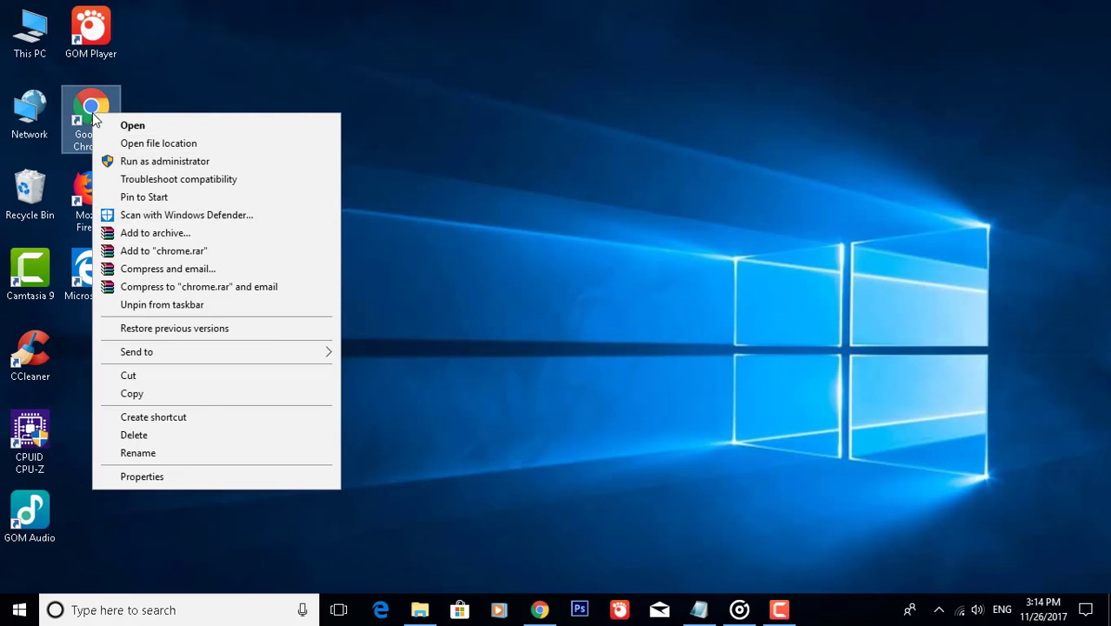
click(165, 479)
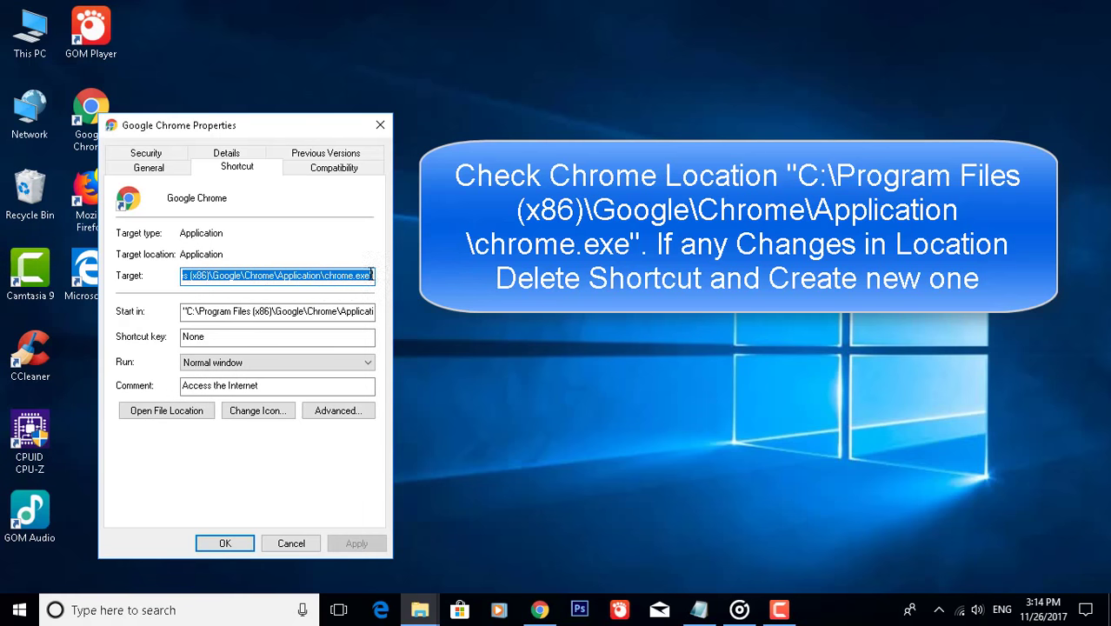
drag(372, 275, 412, 314)
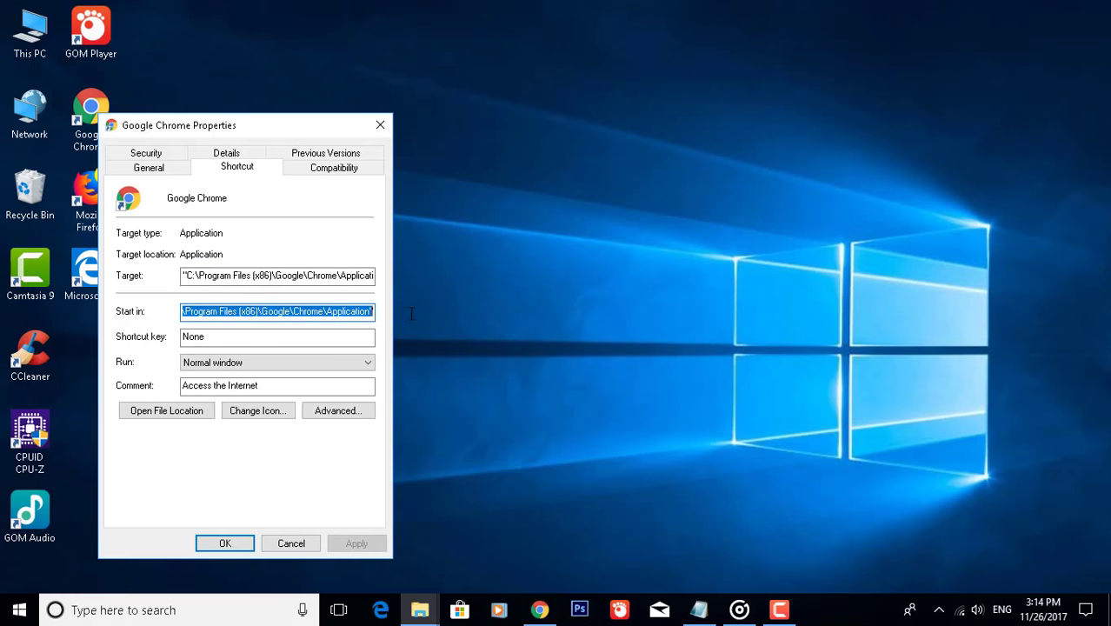
click(226, 543)
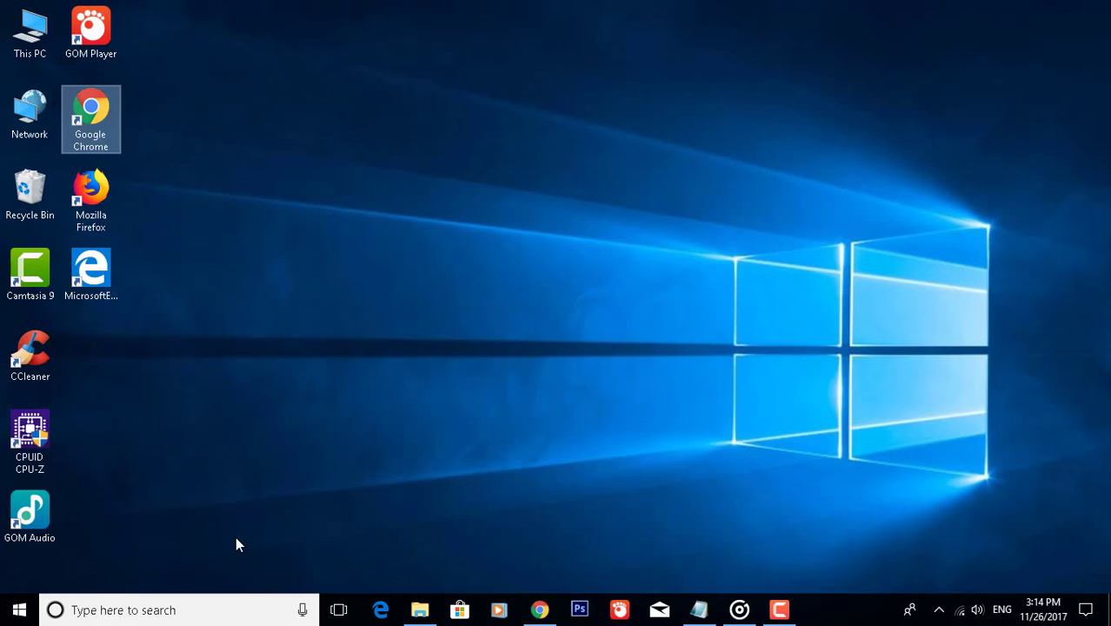
click(198, 308)
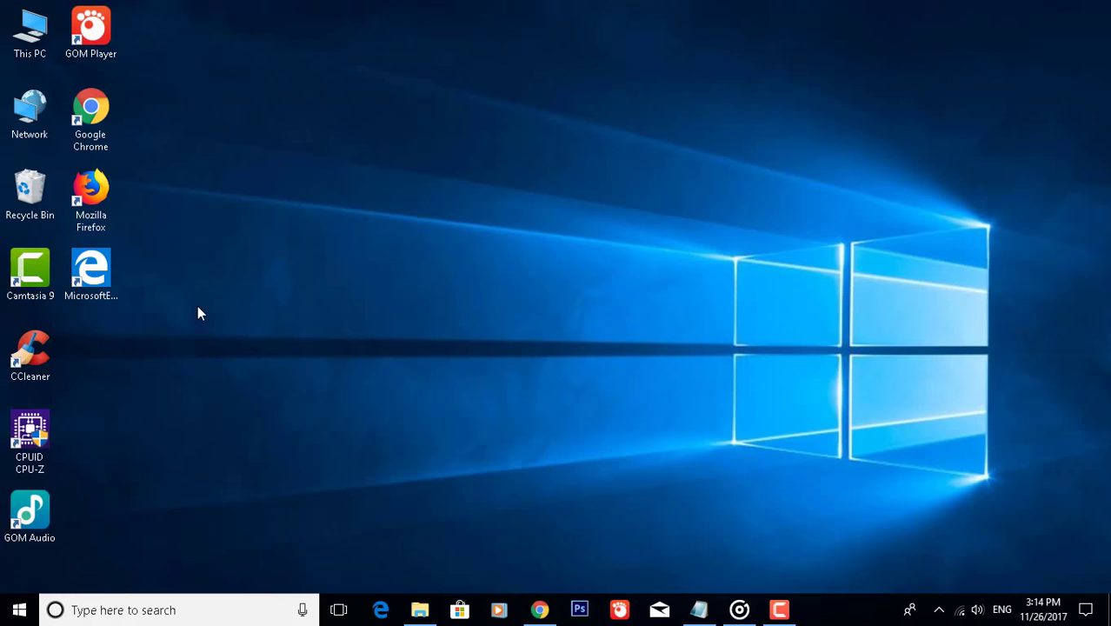
- Remove "Proc-search.com" from the target of the Mozilla Firefox desktop shortcut and save it with administrator permission
right_click(103, 197)
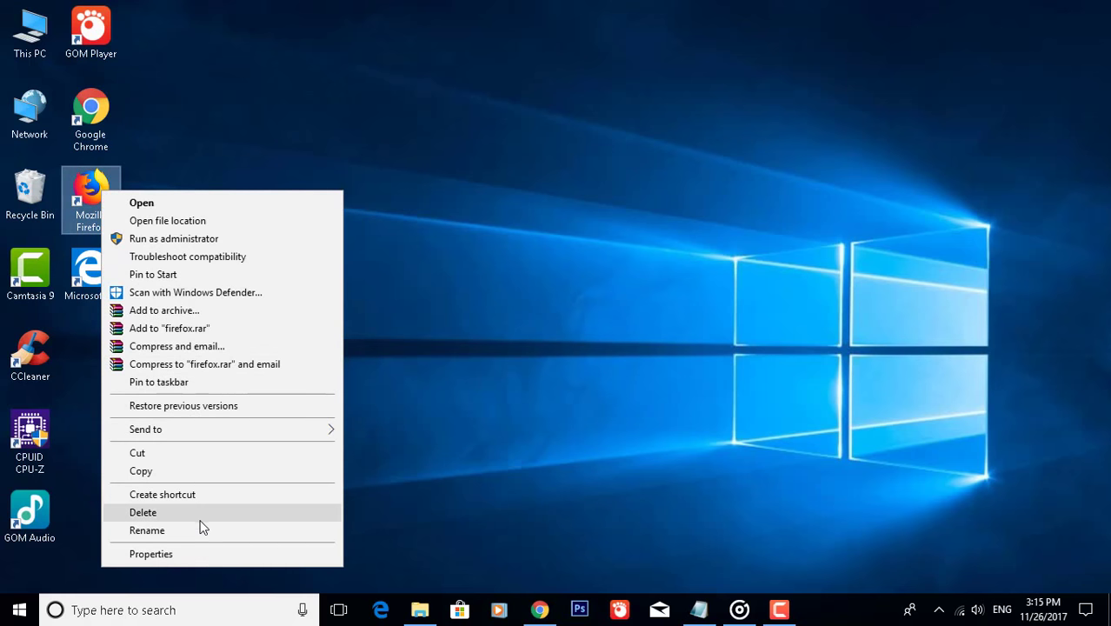
click(152, 554)
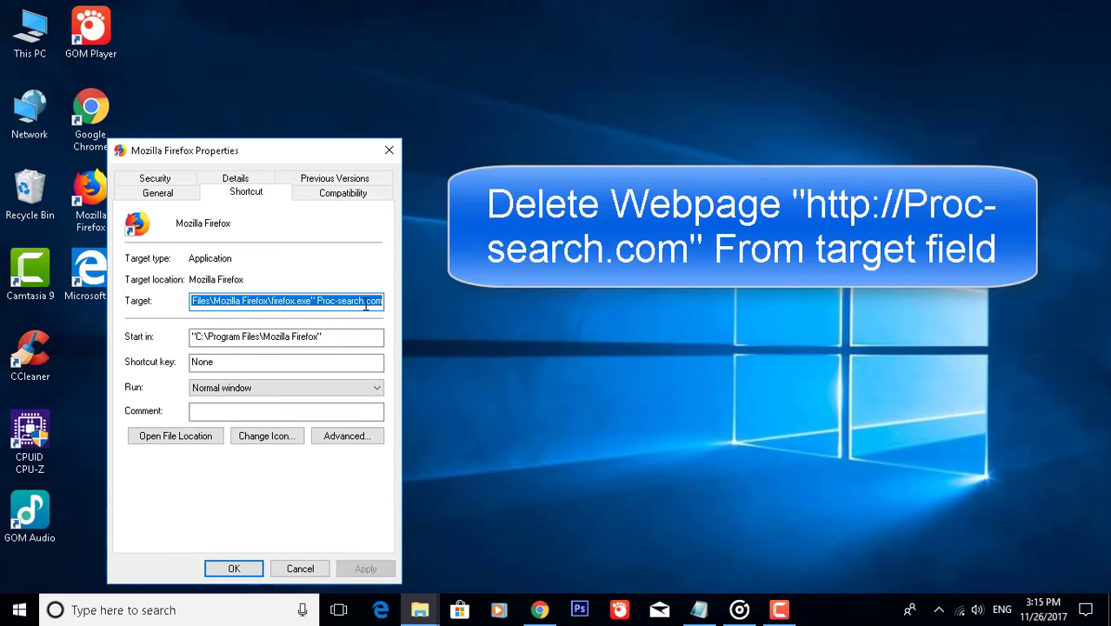
key(End)
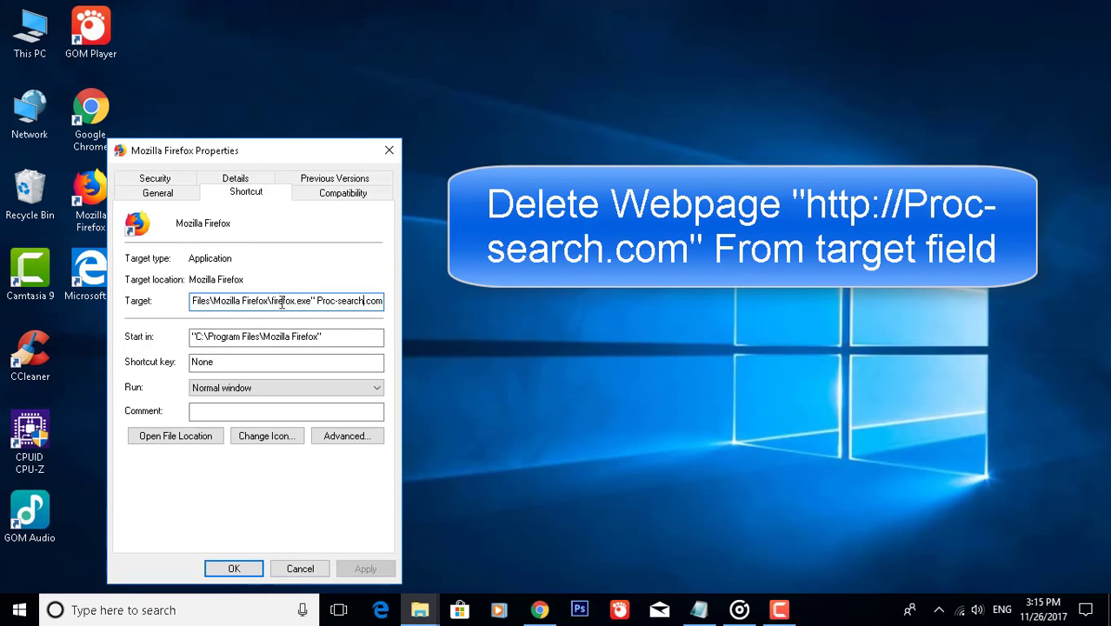
drag(317, 301, 424, 305)
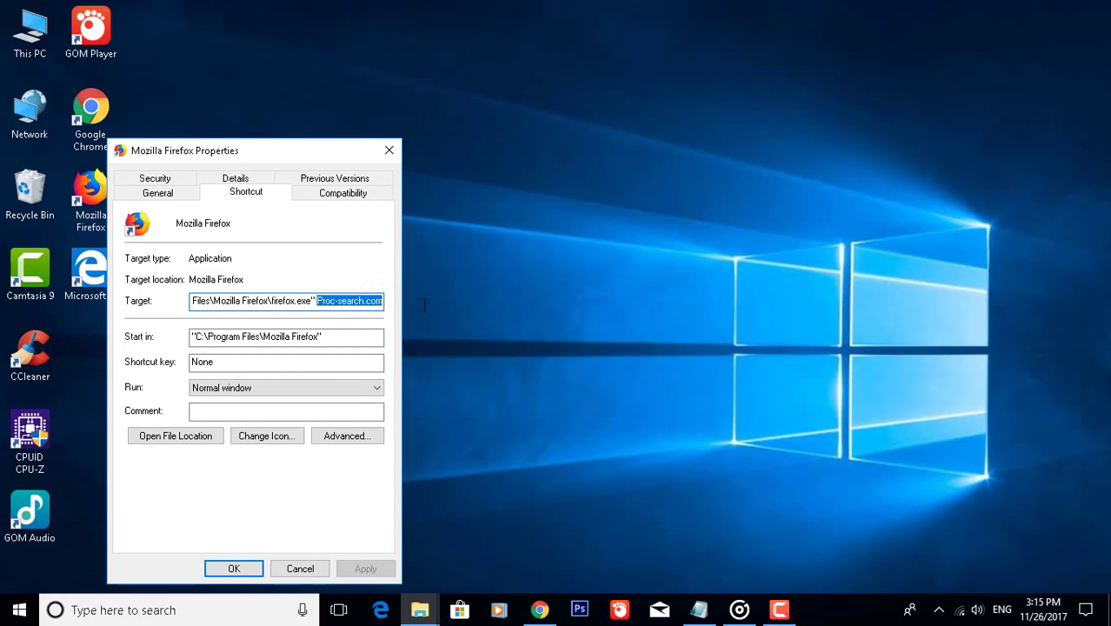
key(Delete)
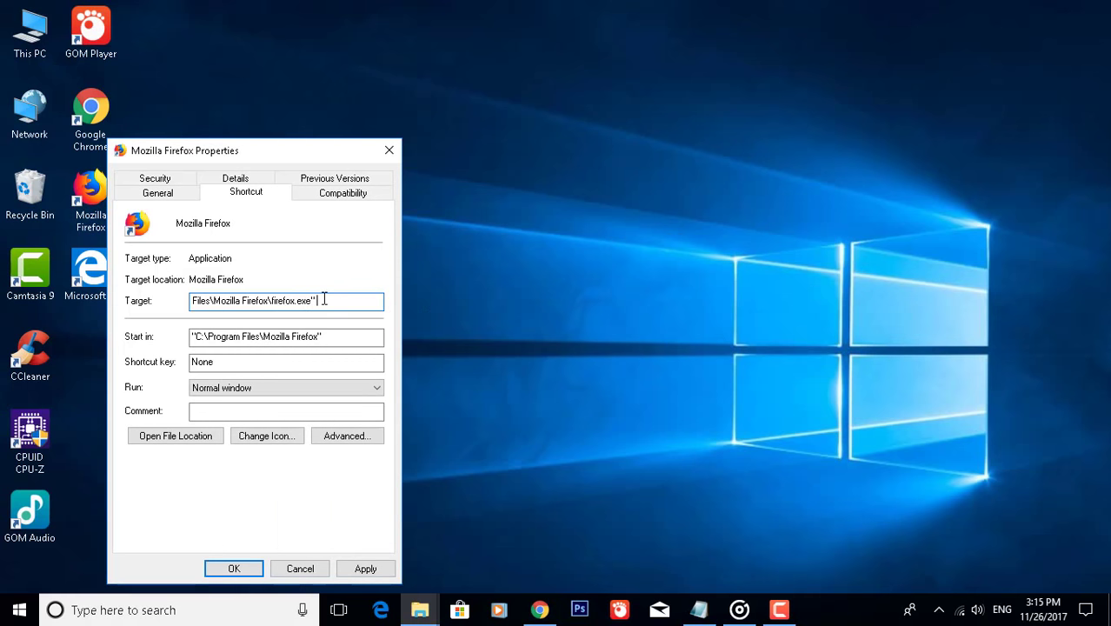
click(366, 567)
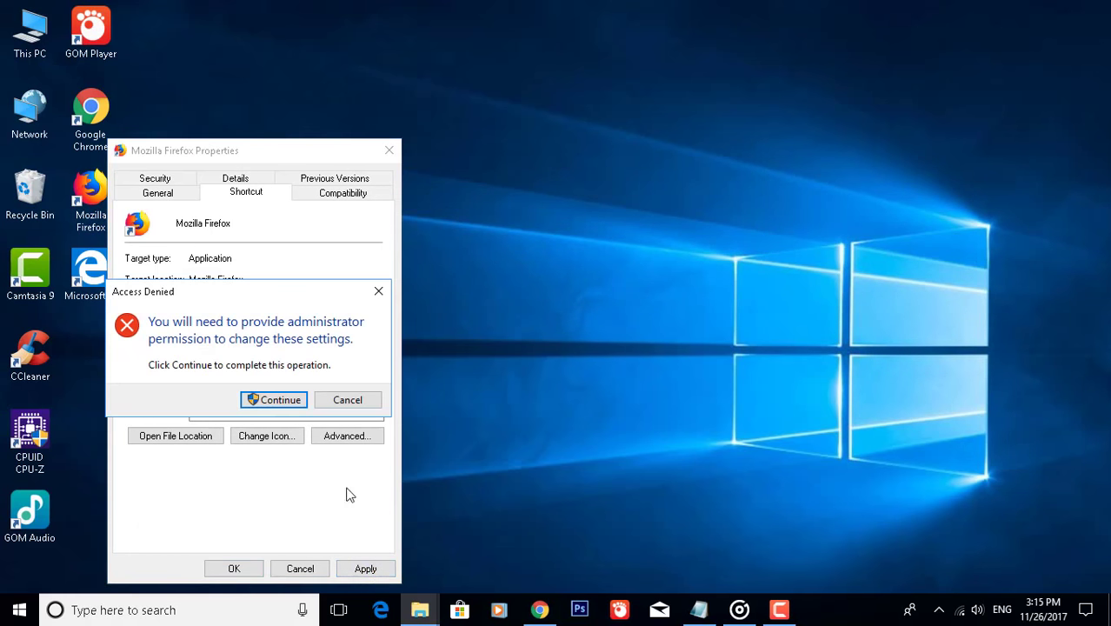
click(276, 399)
click(232, 571)
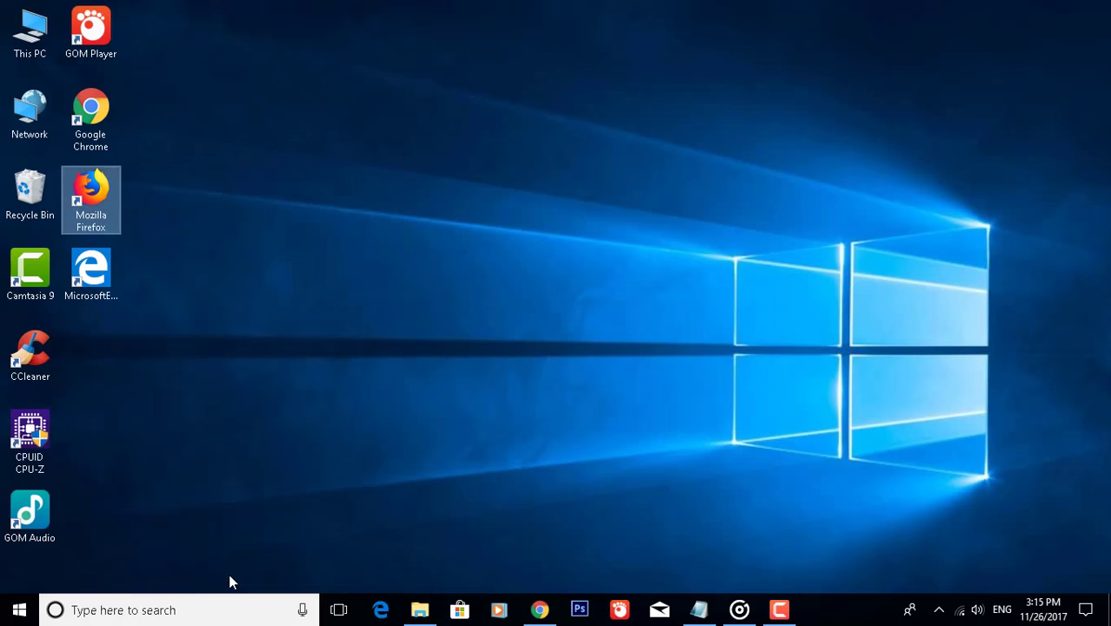
click(153, 251)
- Check the target path in the Mozilla Firefox shortcut's properties, and close the properties
right_click(88, 200)
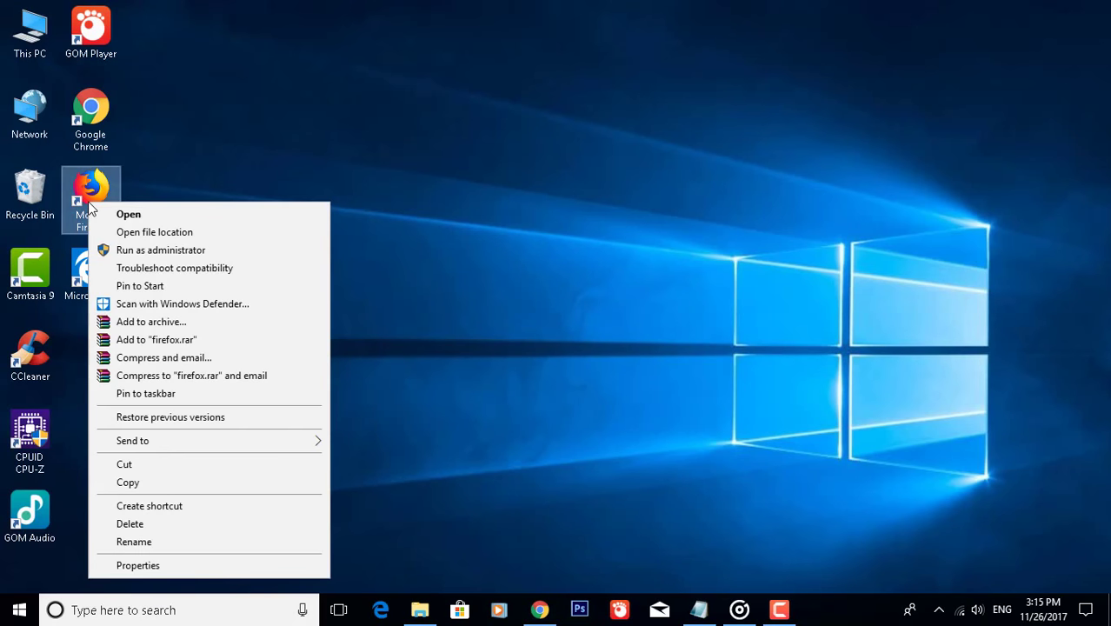
click(171, 562)
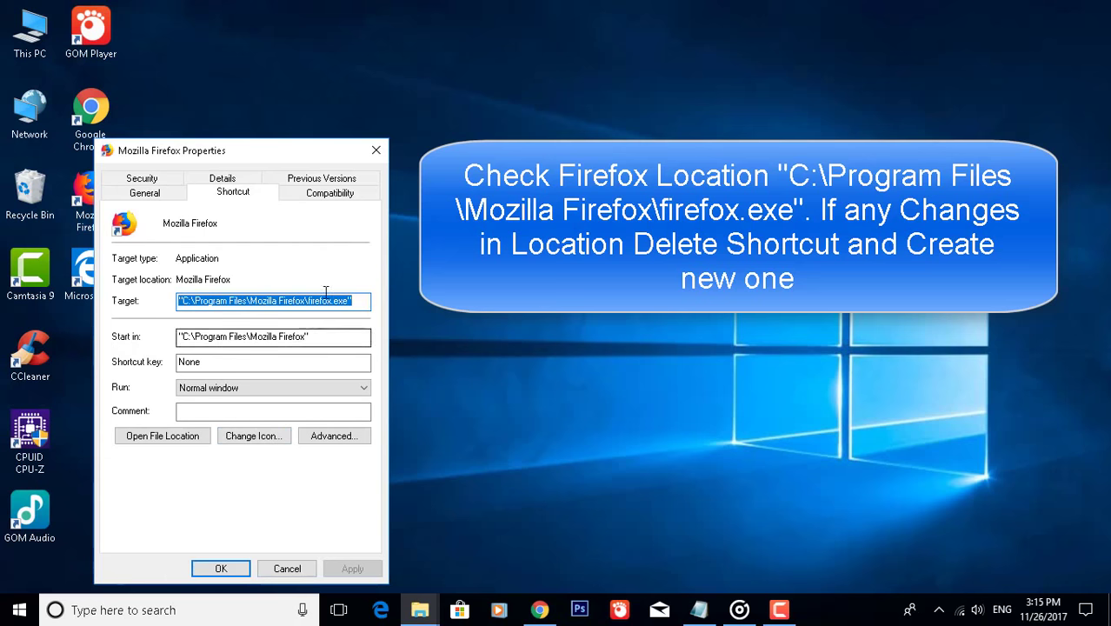
drag(358, 301, 150, 309)
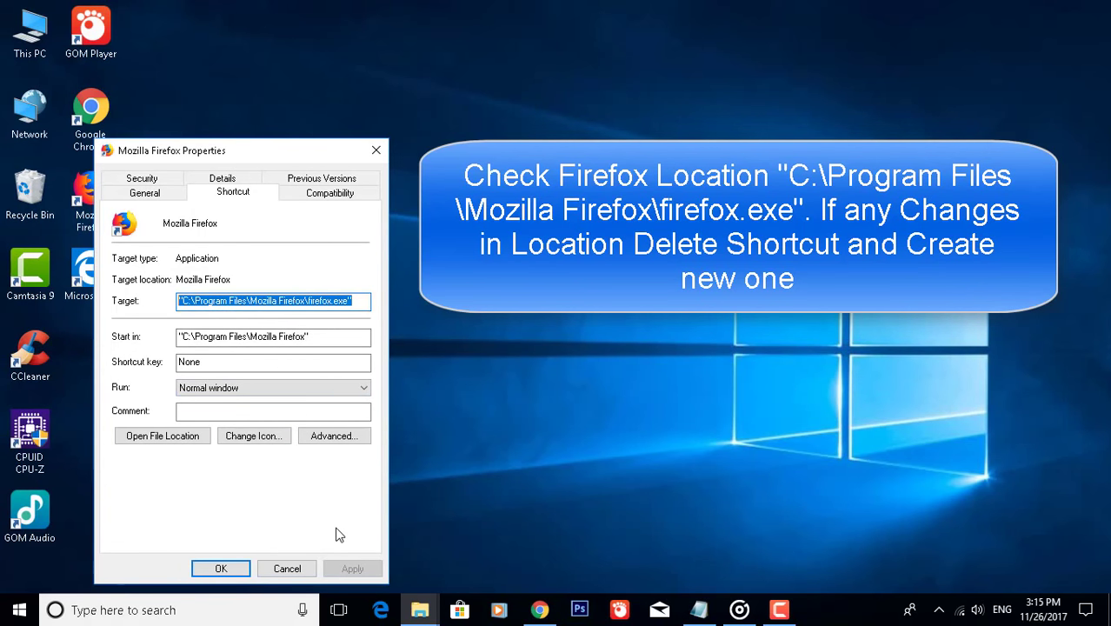
click(225, 567)
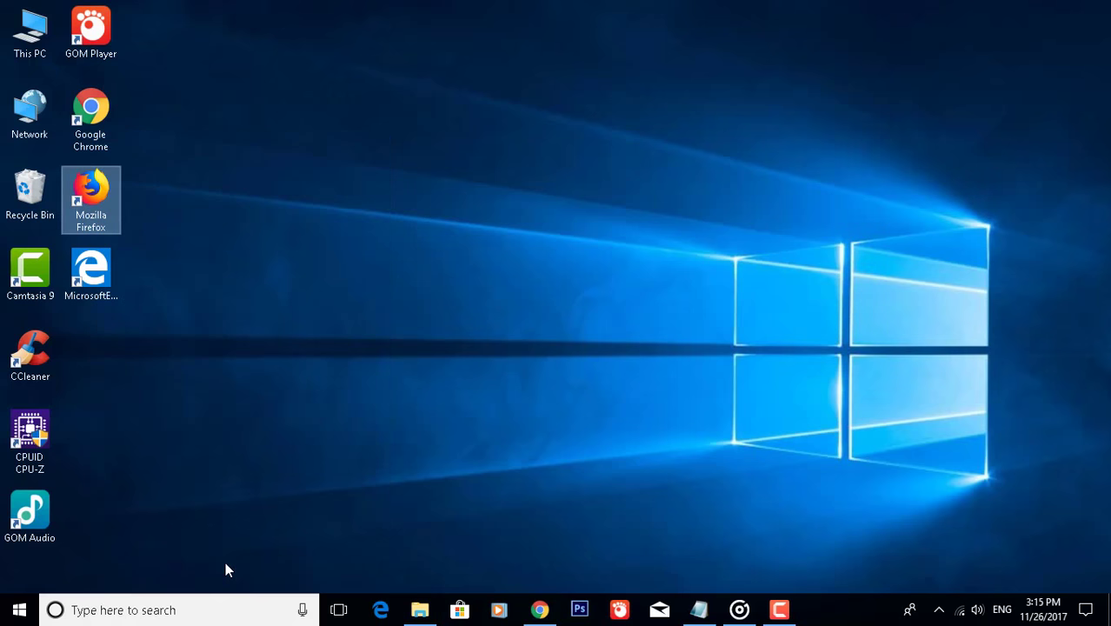
click(228, 566)
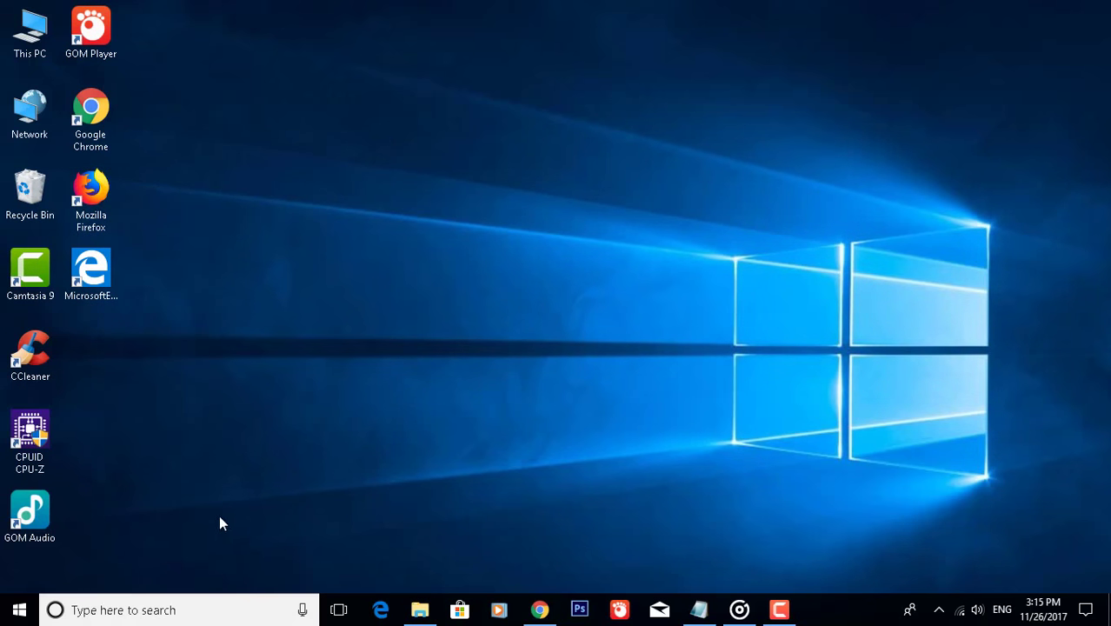
- Remove "Proc-search.com" from the target of the MicrosoftEdge desktop shortcut and save the change
right_click(92, 270)
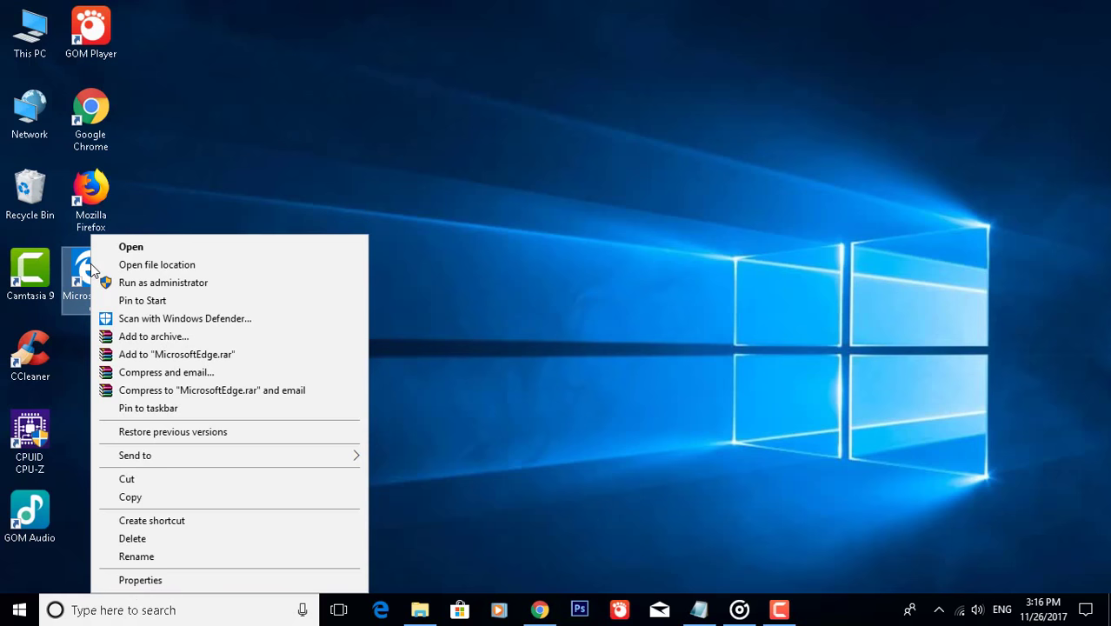
click(150, 589)
click(299, 319)
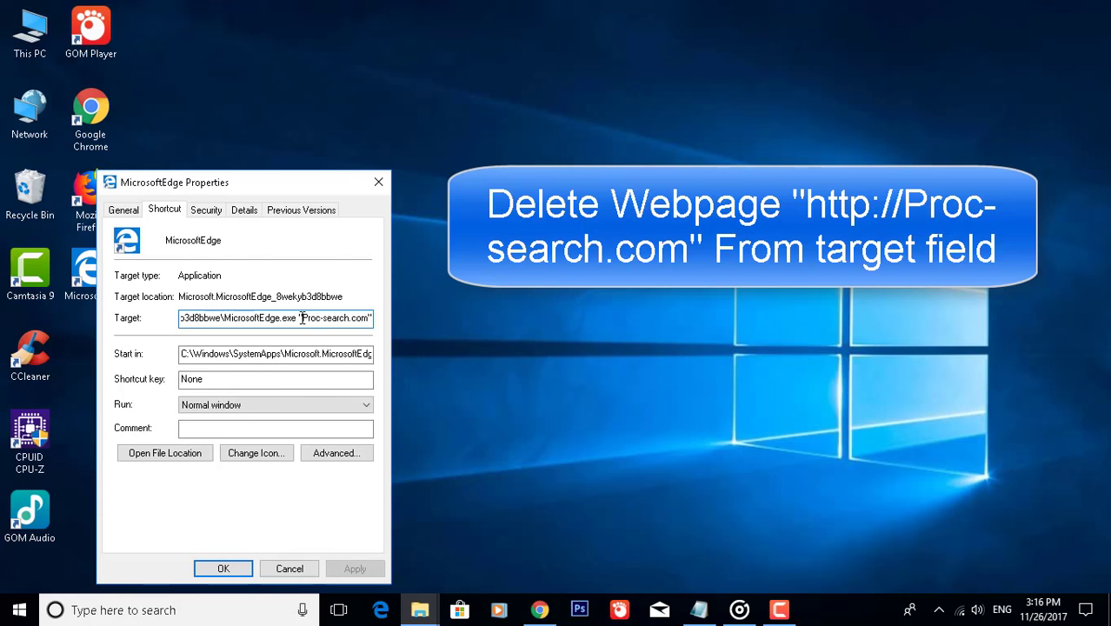
drag(299, 318, 405, 322)
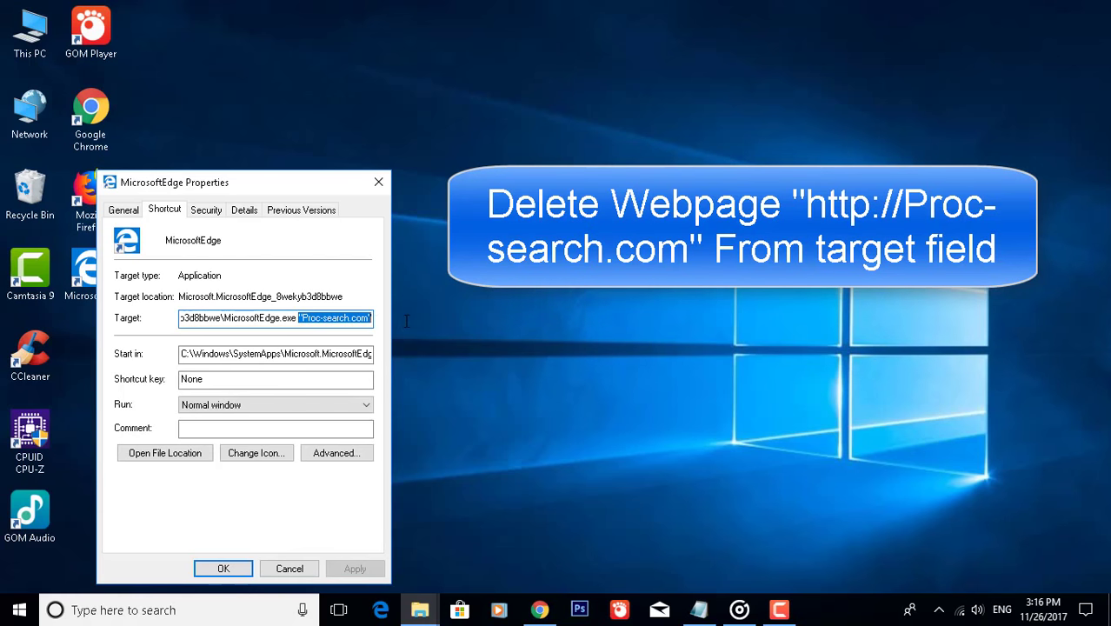
key(Delete)
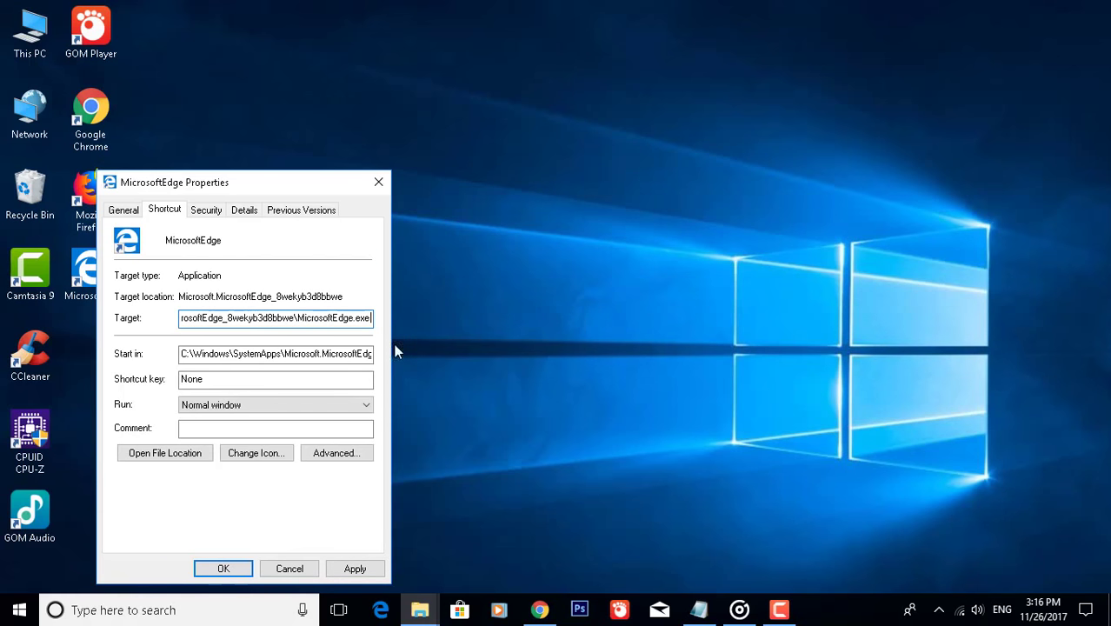
click(364, 569)
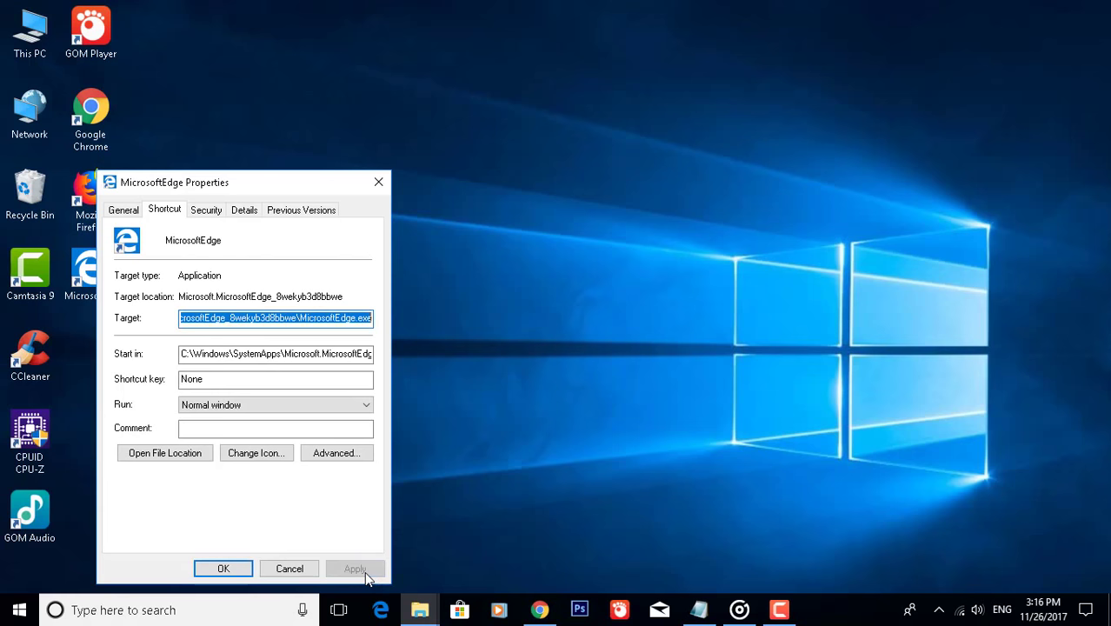
click(221, 569)
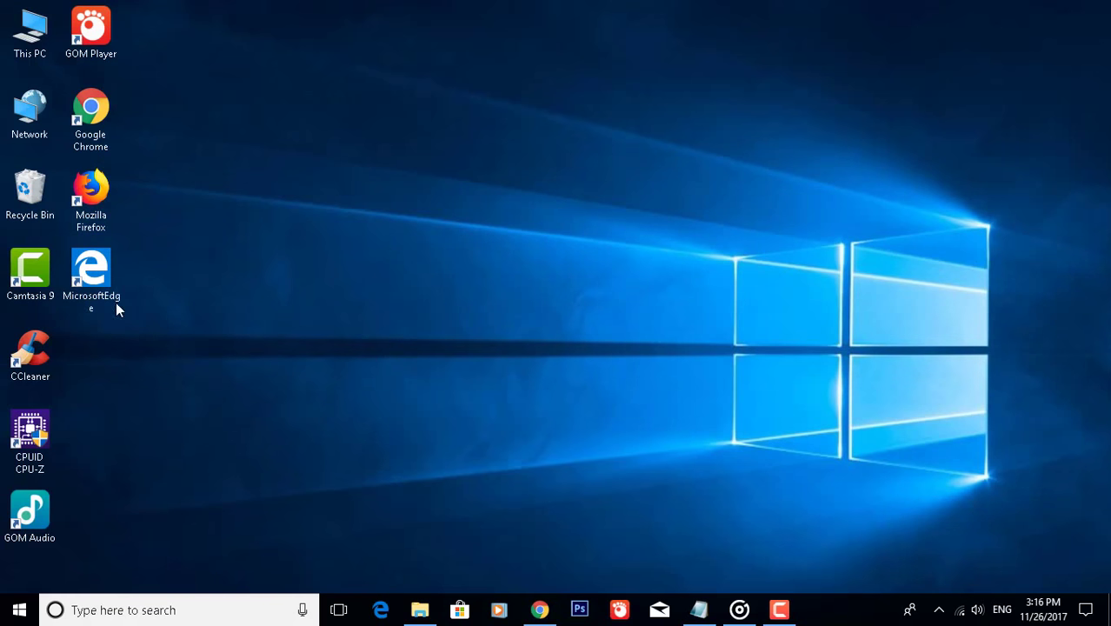
- Check the target path in the MicrosoftEdge shortcut's properties, and close the properties
right_click(98, 280)
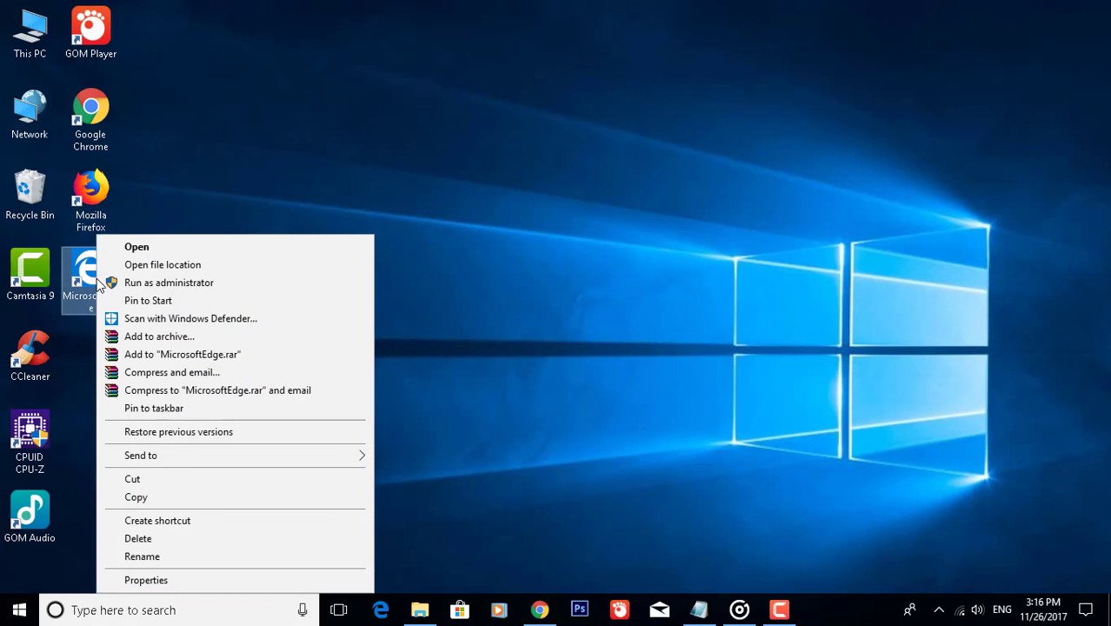
click(174, 580)
click(360, 320)
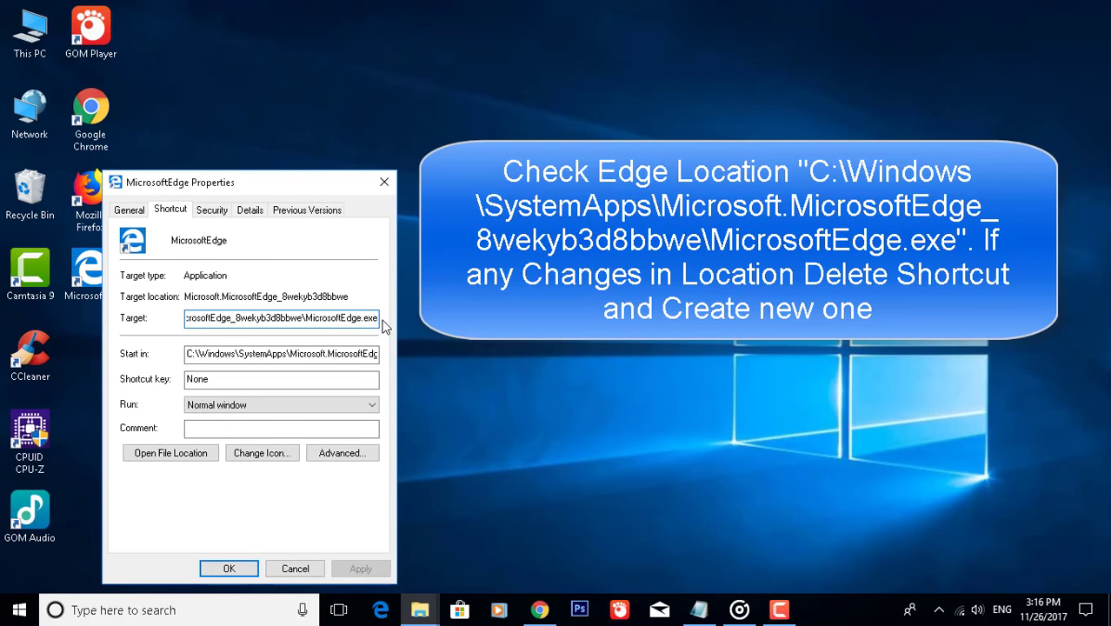
click(375, 317)
drag(377, 318, 132, 317)
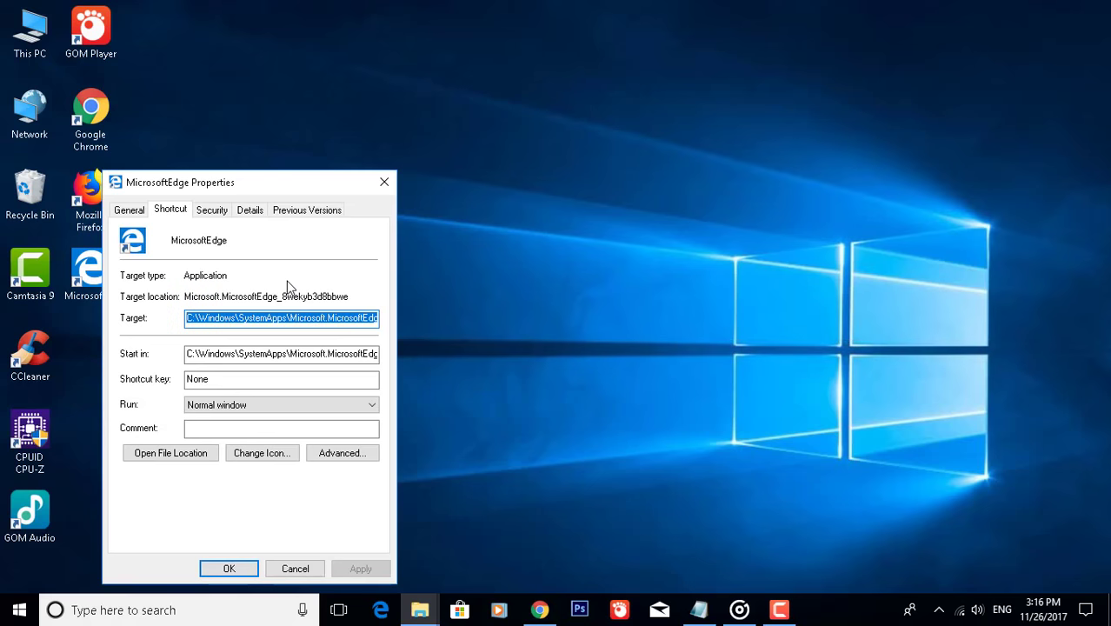
click(228, 571)
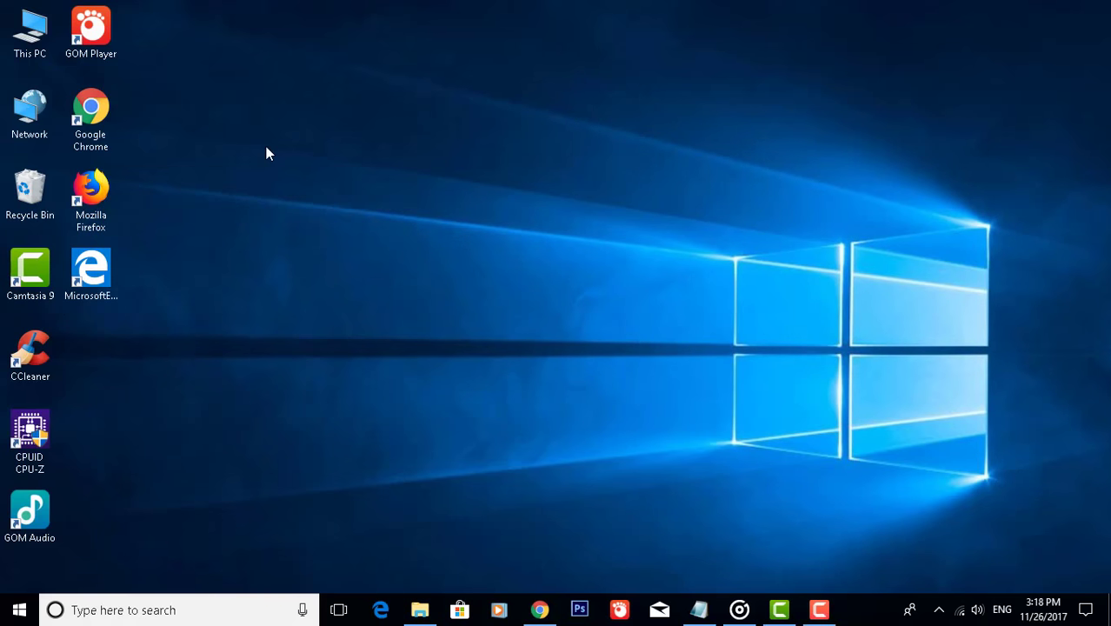
- Open Google Chrome in a maximized window and bring up the On startup section of its settings
double_click(93, 107)
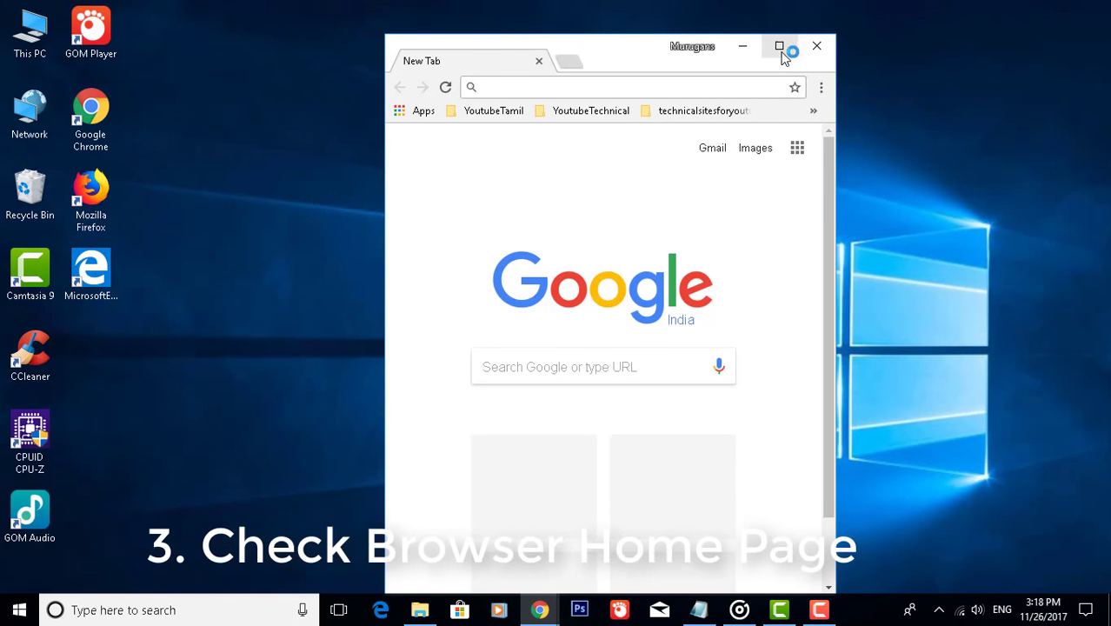
click(779, 46)
click(1098, 39)
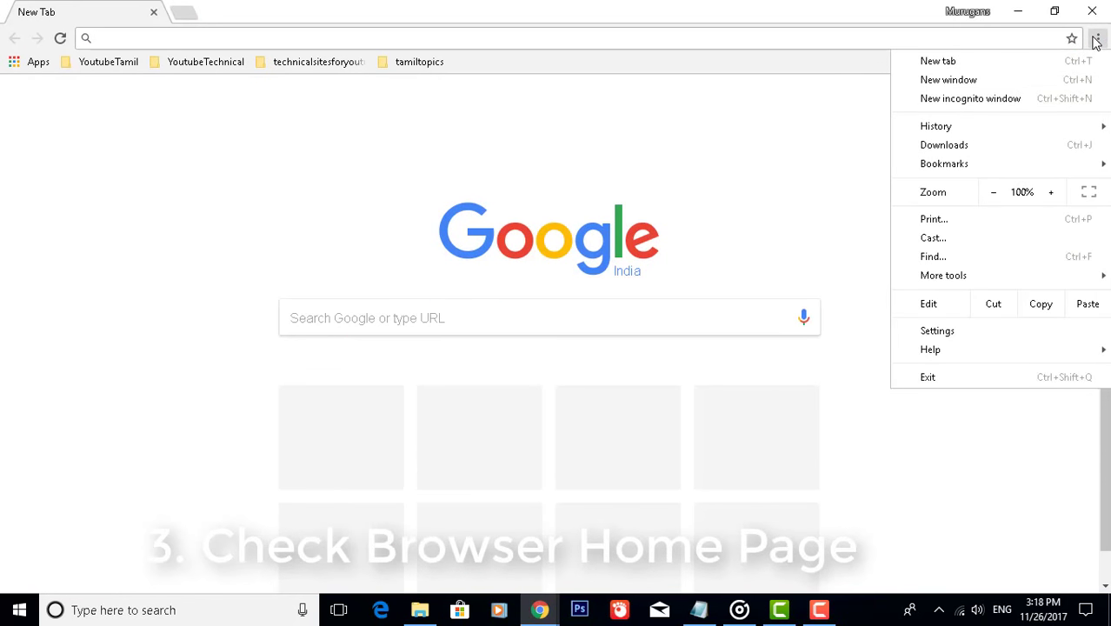
click(955, 331)
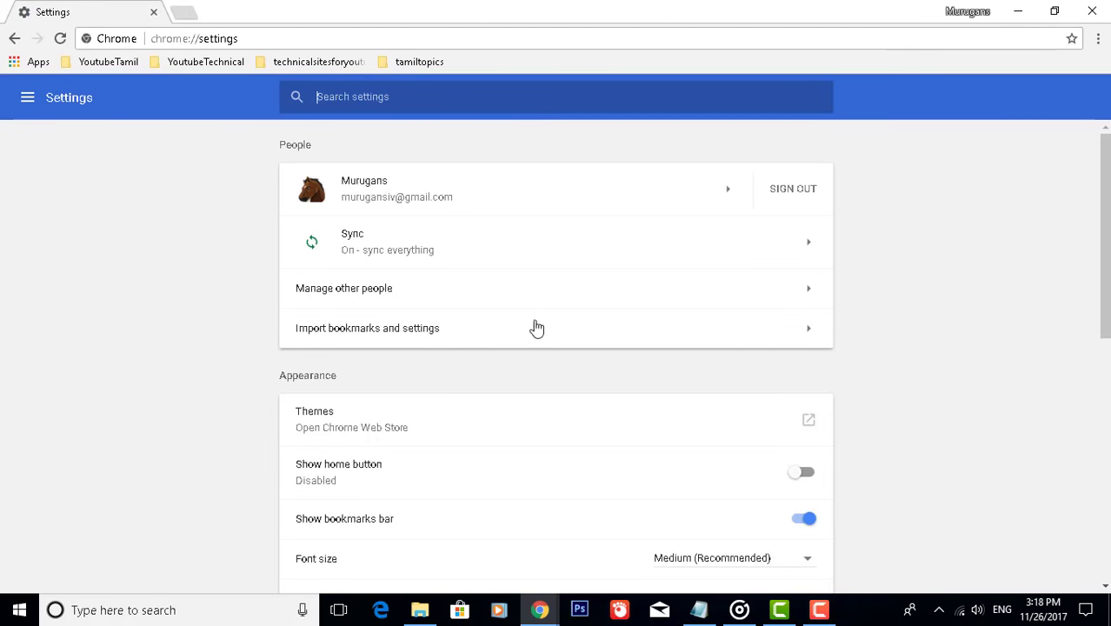
scroll(451, 339, down, 6)
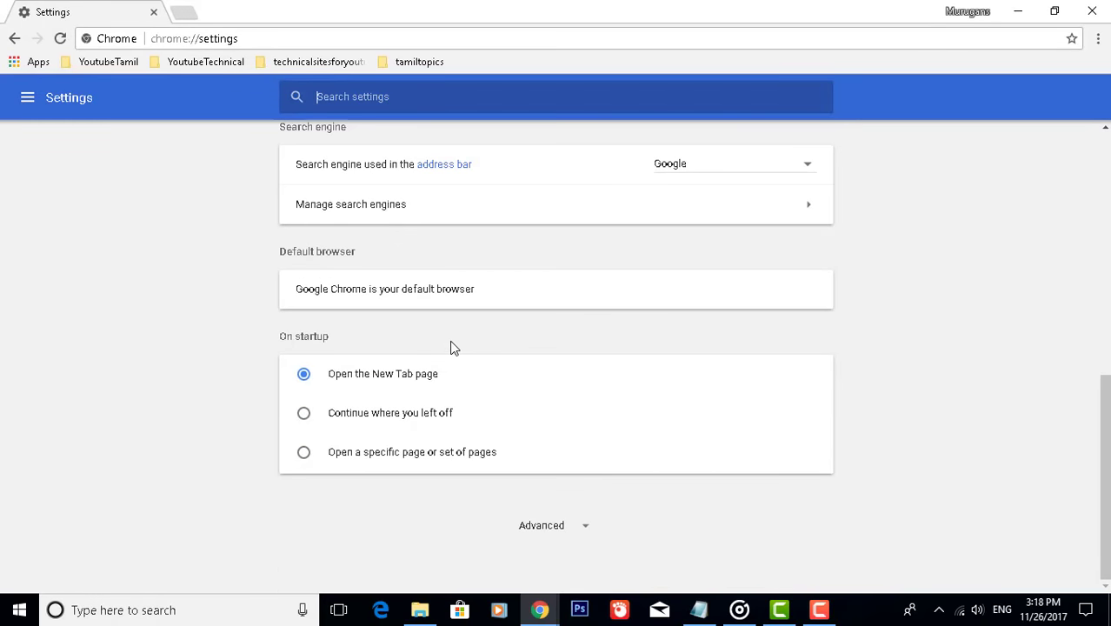
scroll(451, 348, up, 2)
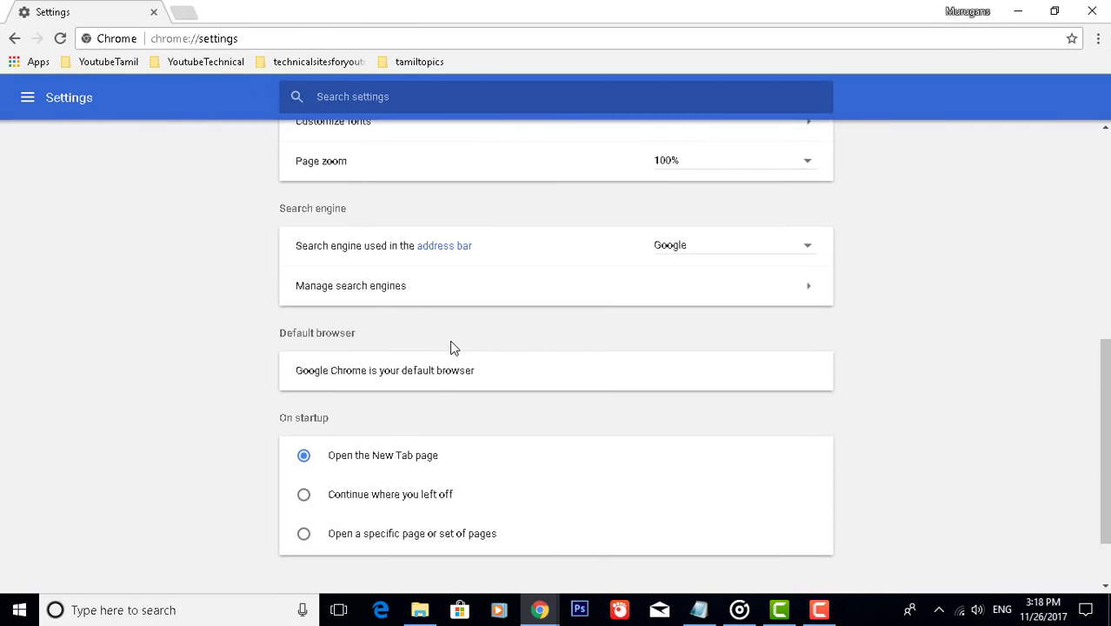
scroll(426, 410, down, 1)
scroll(513, 400, down, 1)
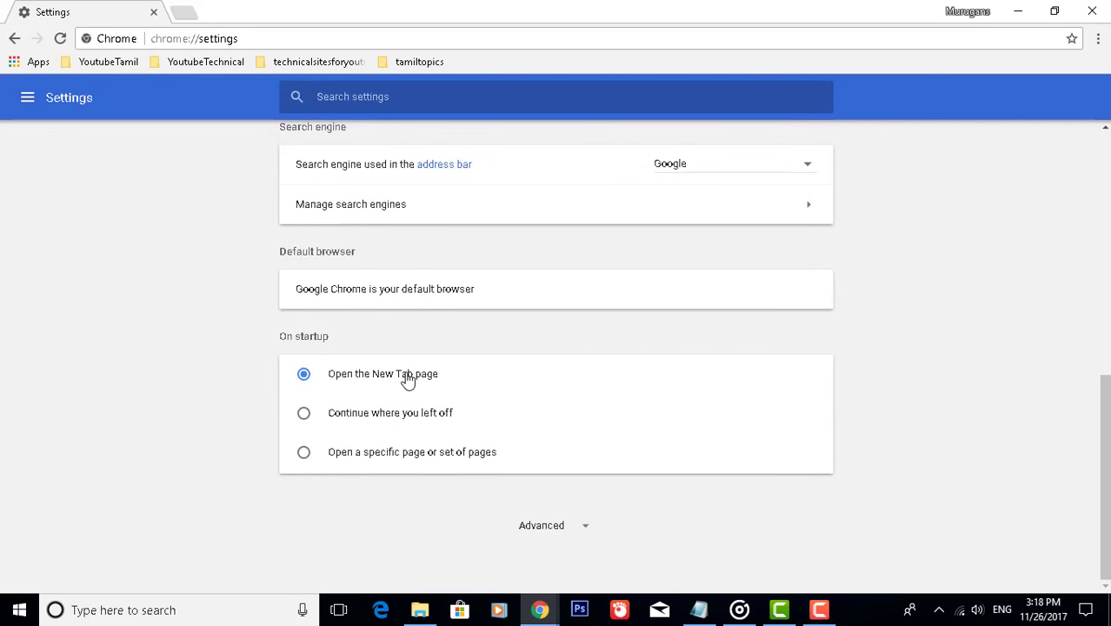
click(359, 380)
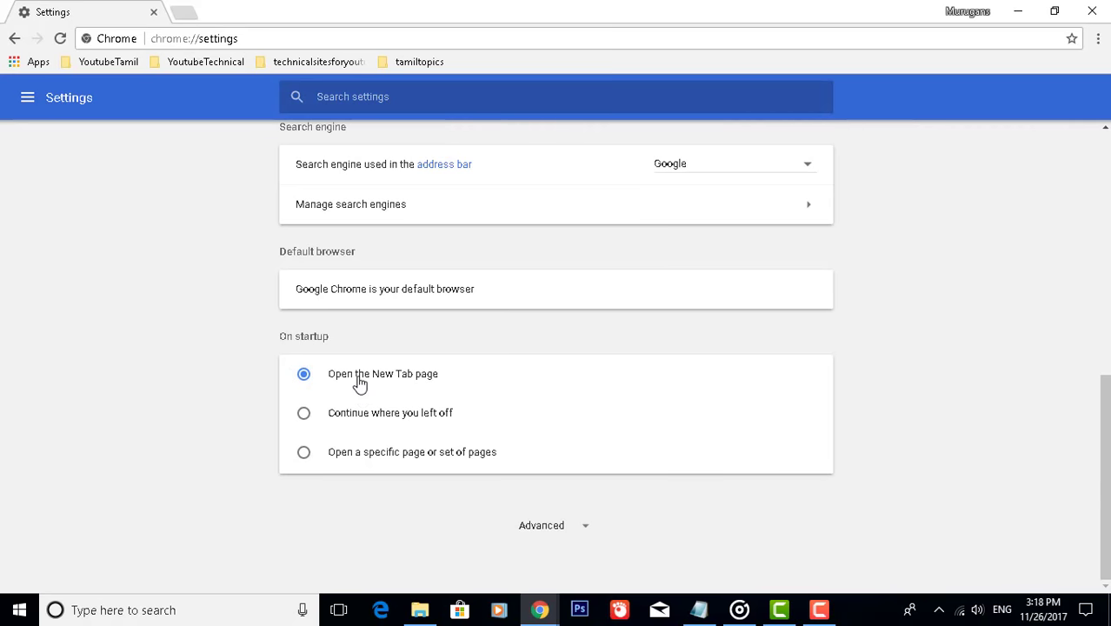
click(404, 467)
scroll(459, 465, down, 2)
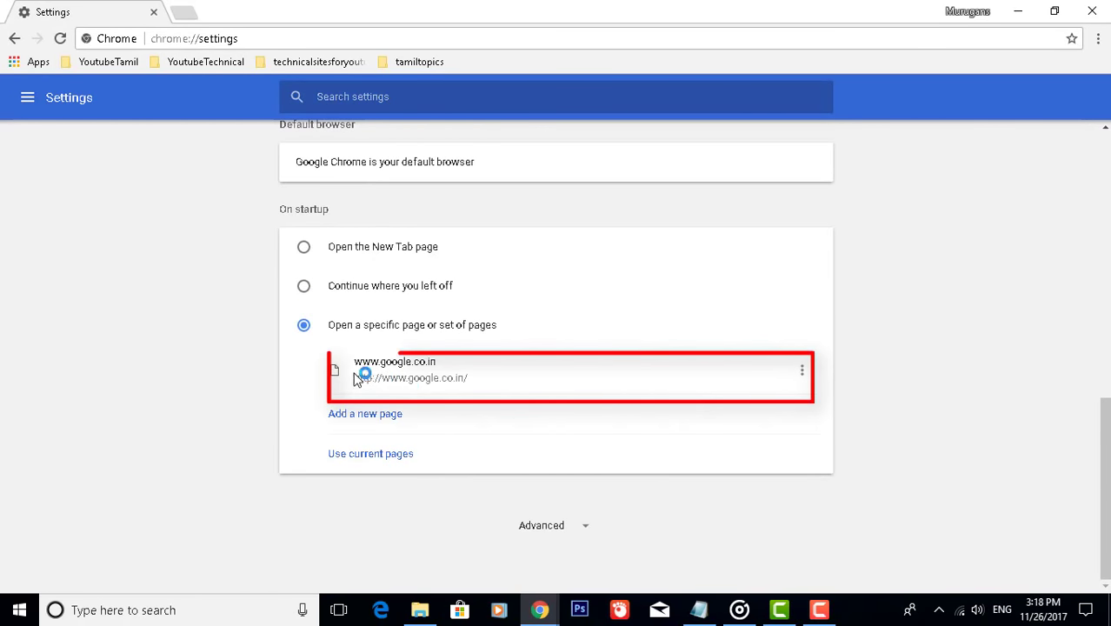
click(802, 372)
click(781, 380)
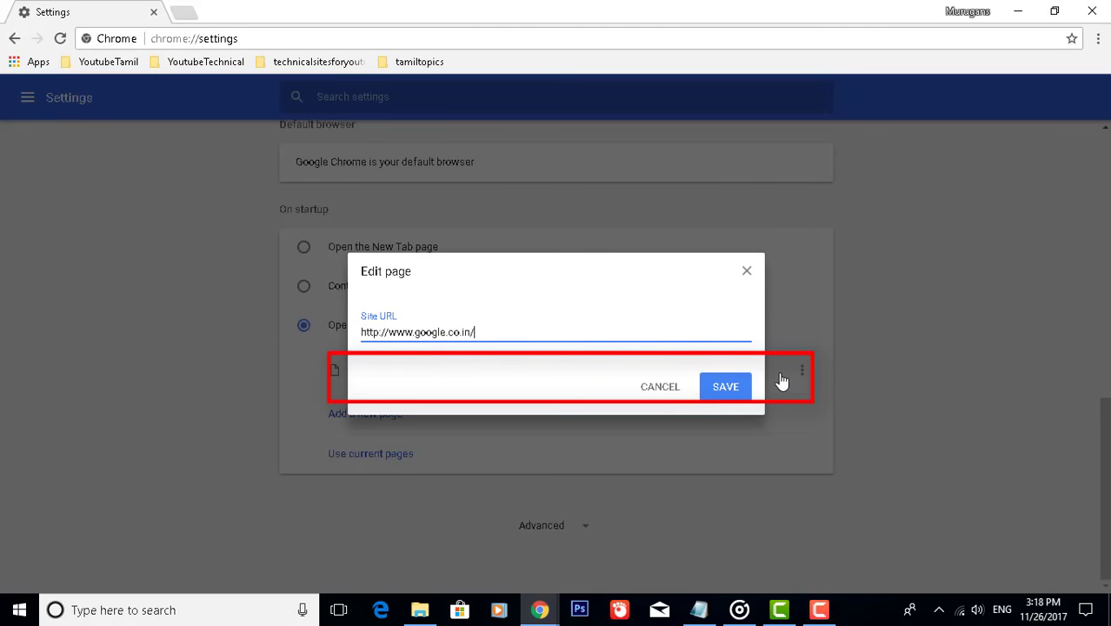
click(719, 390)
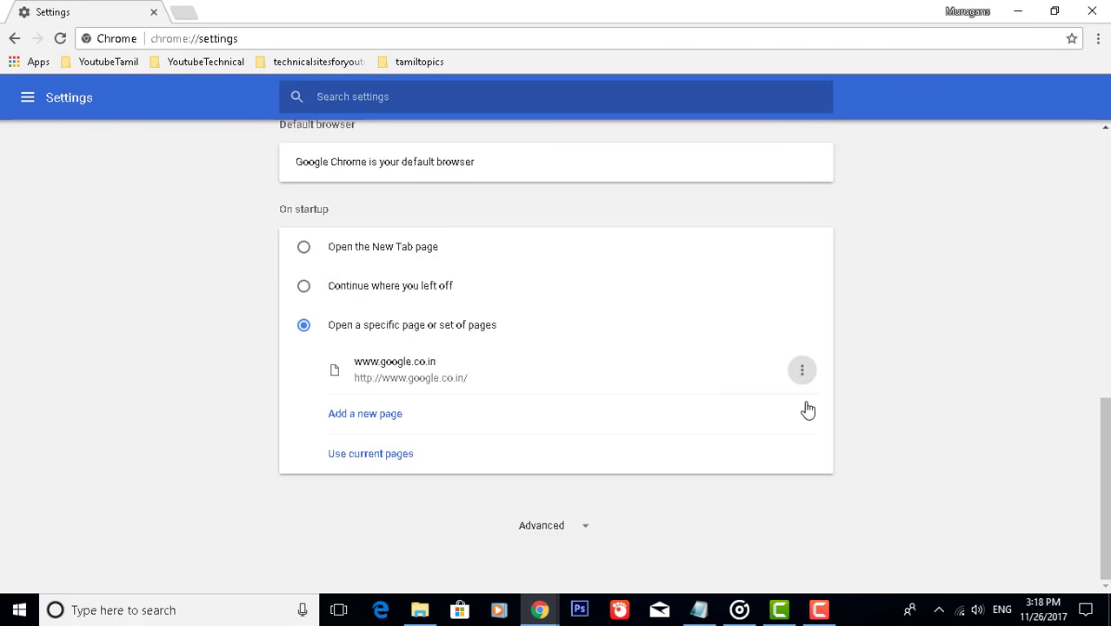
scroll(808, 408, up, 8)
scroll(753, 372, down, 3)
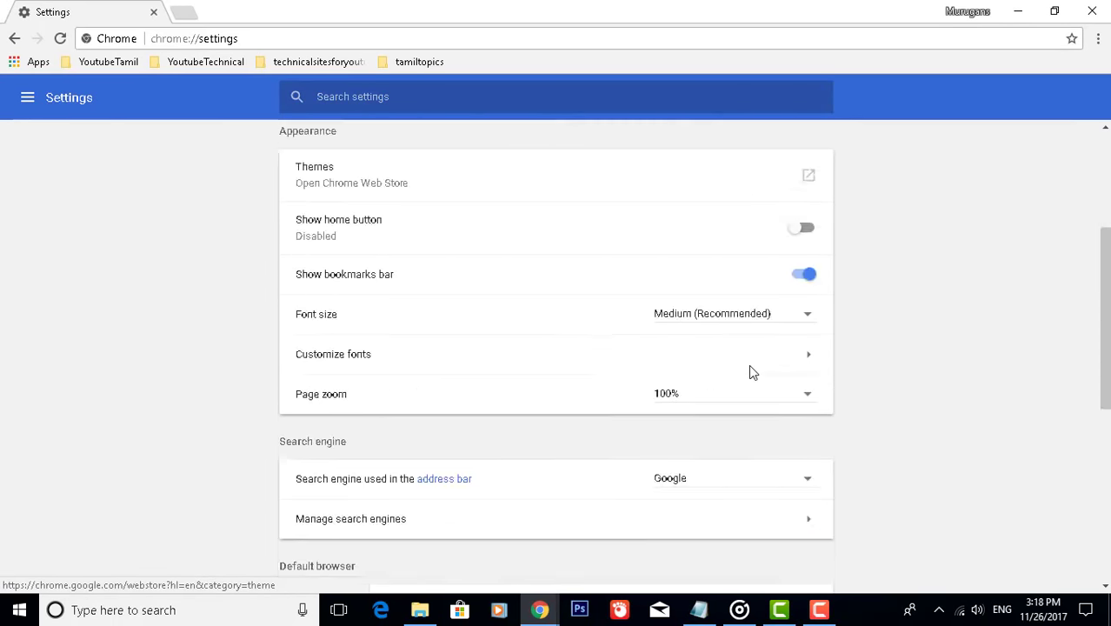
scroll(753, 372, down, 2)
click(1094, 10)
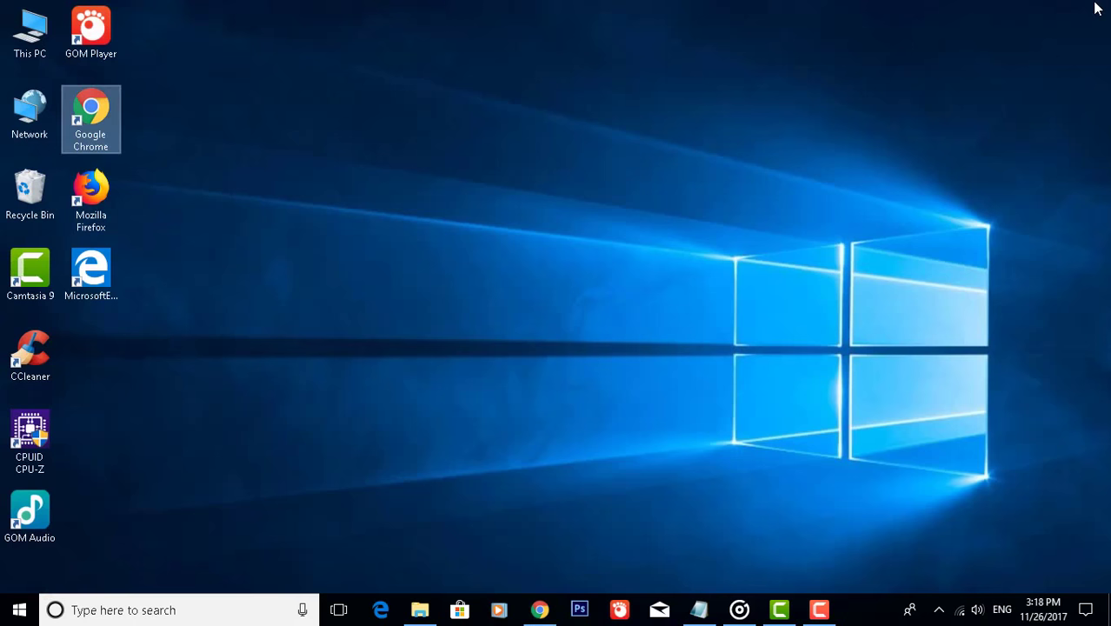
- Open Mozilla Firefox and bring up the home page setting in its general options
double_click(91, 199)
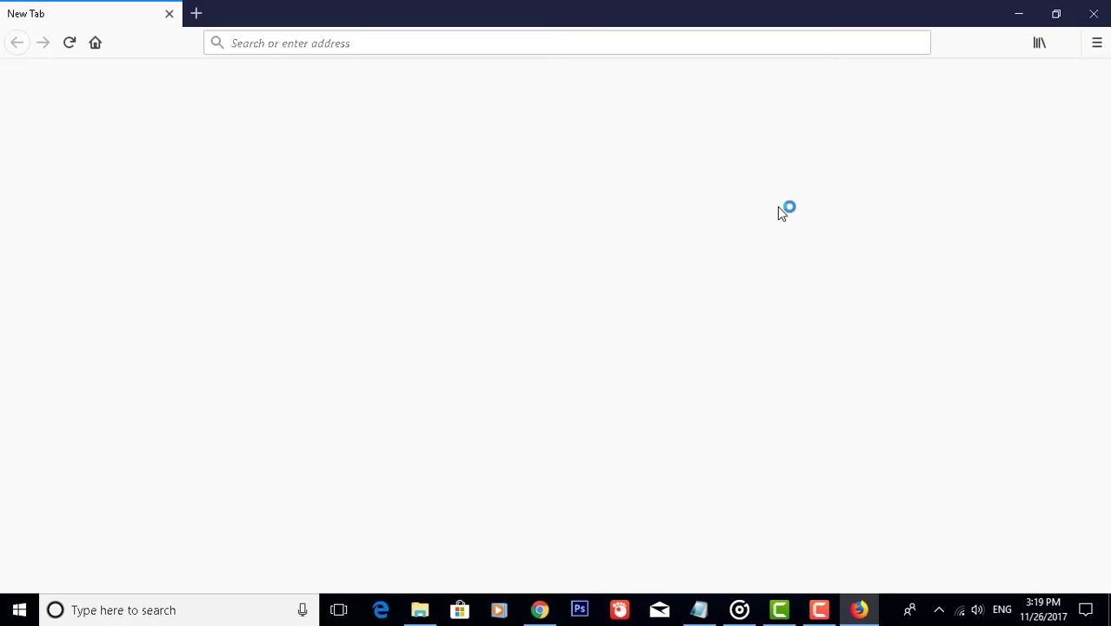
click(1096, 42)
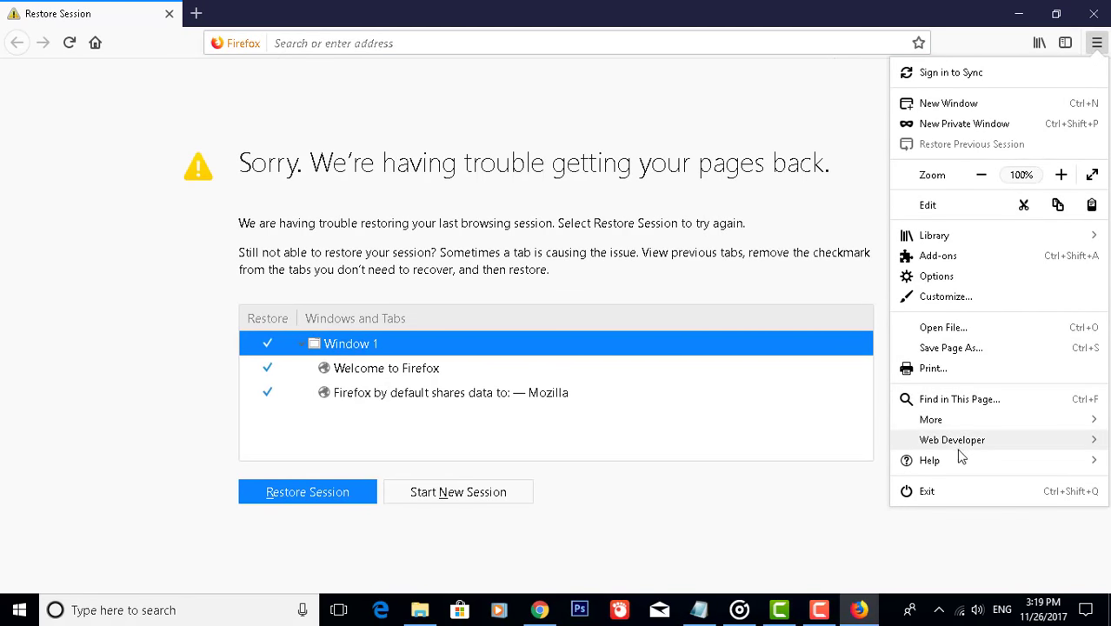
click(952, 278)
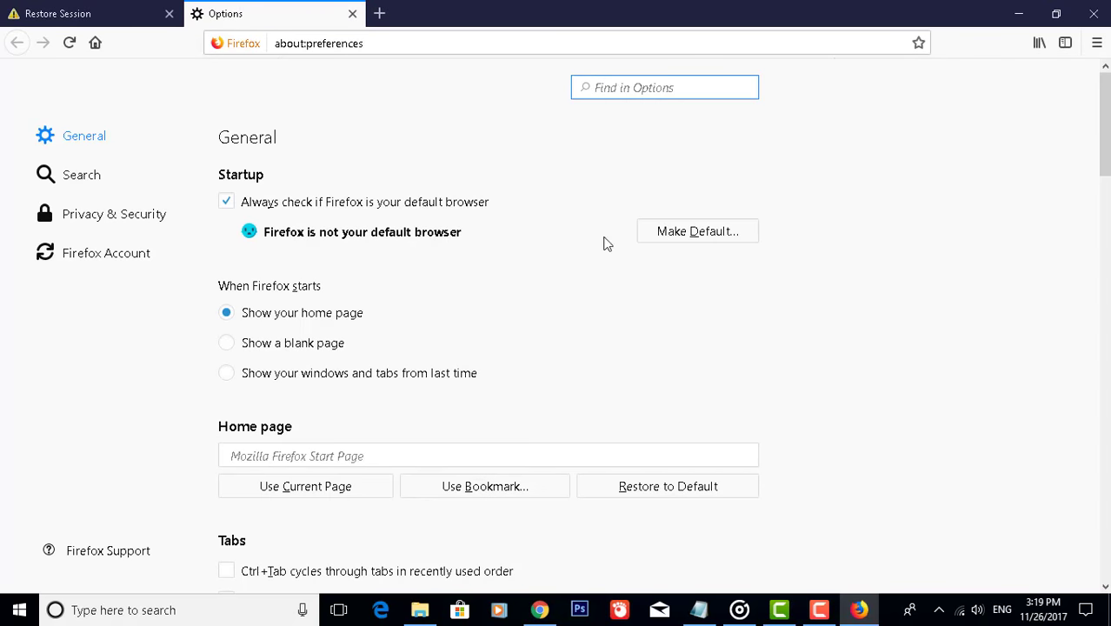
scroll(300, 311, down, 4)
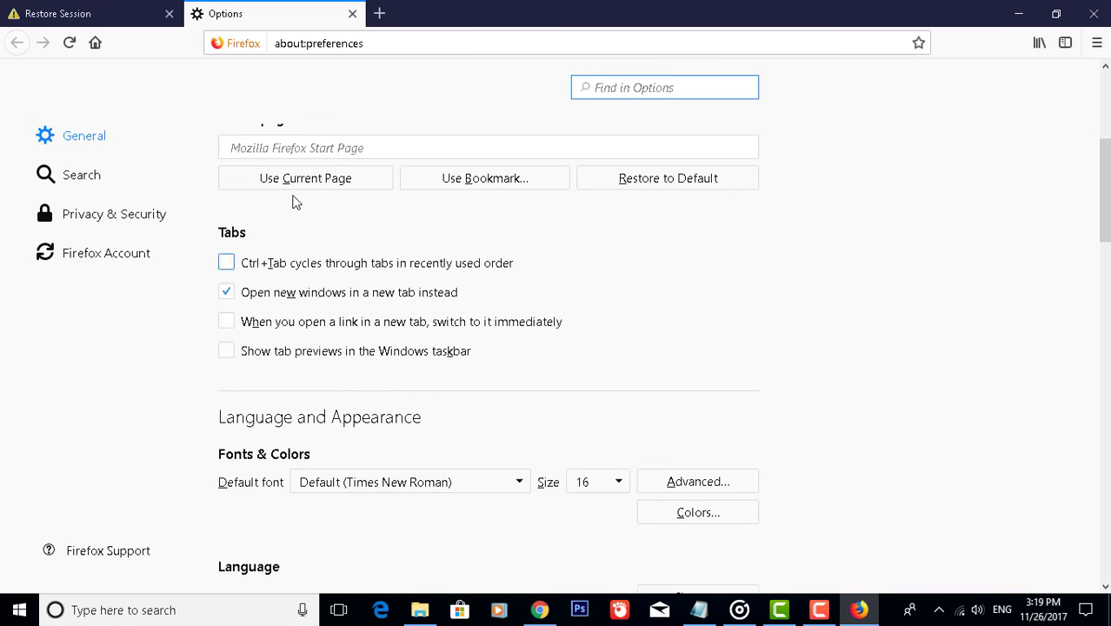
scroll(296, 201, up, 2)
click(355, 249)
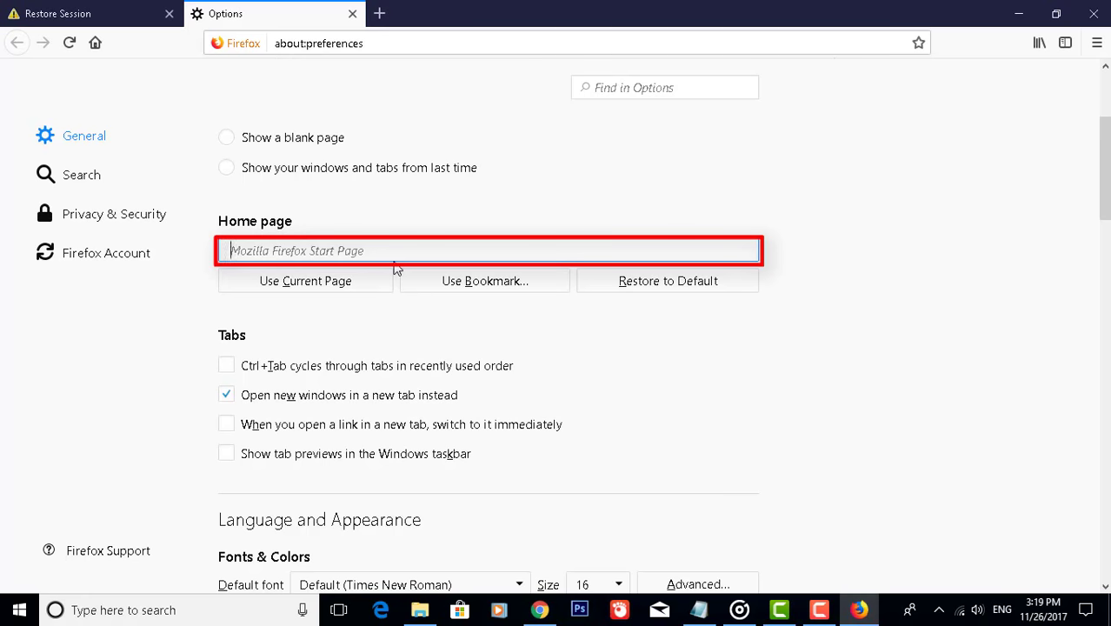
text(w)
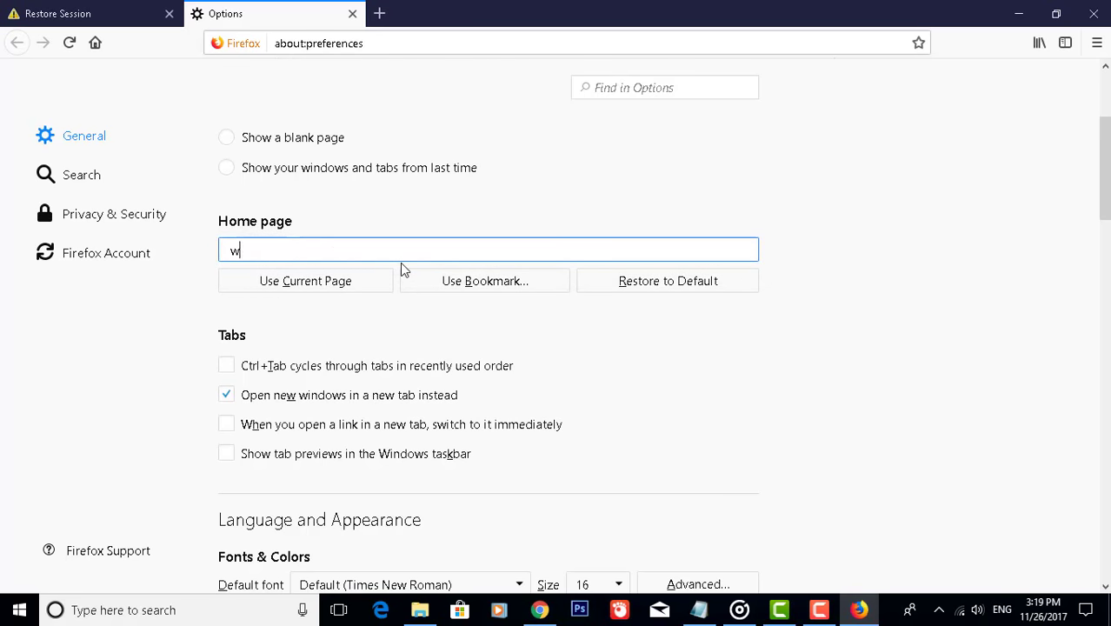
text(ww.google.com)
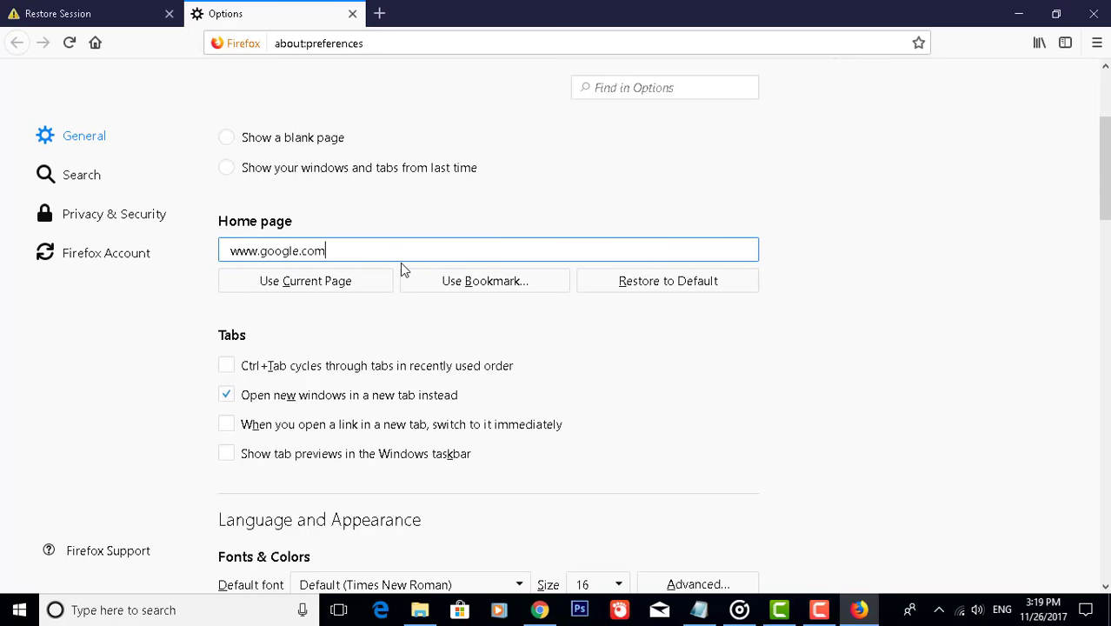
click(706, 433)
scroll(588, 391, up, 4)
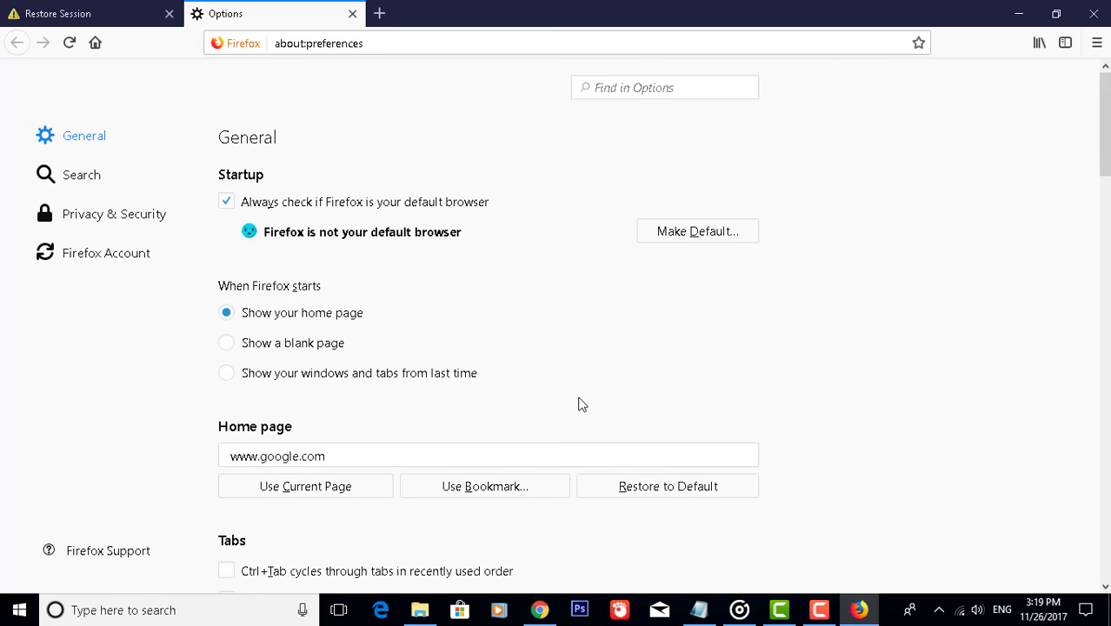
scroll(589, 409, down, 5)
scroll(590, 418, up, 10)
click(1094, 13)
click(525, 333)
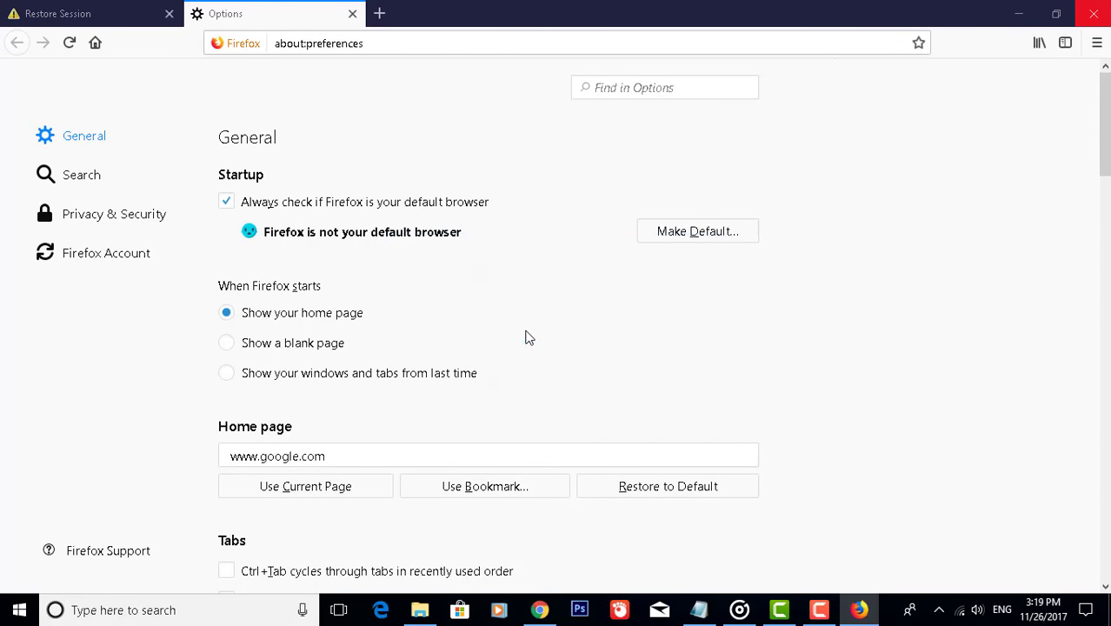
click(527, 336)
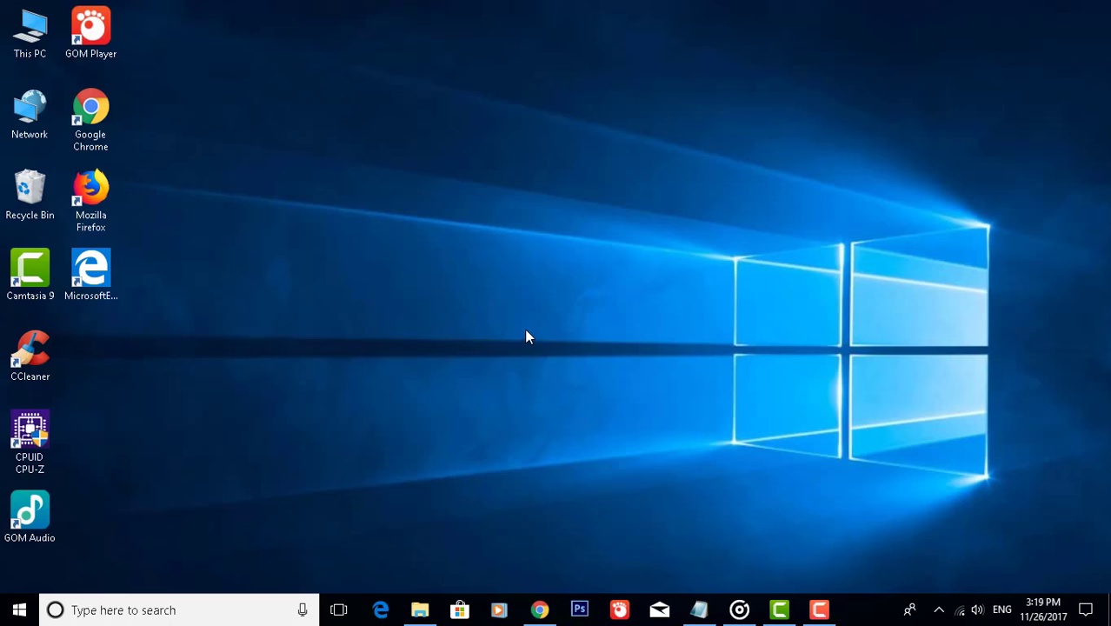
- Open Microsoft Edge from the desktop and bring up its settings
double_click(101, 268)
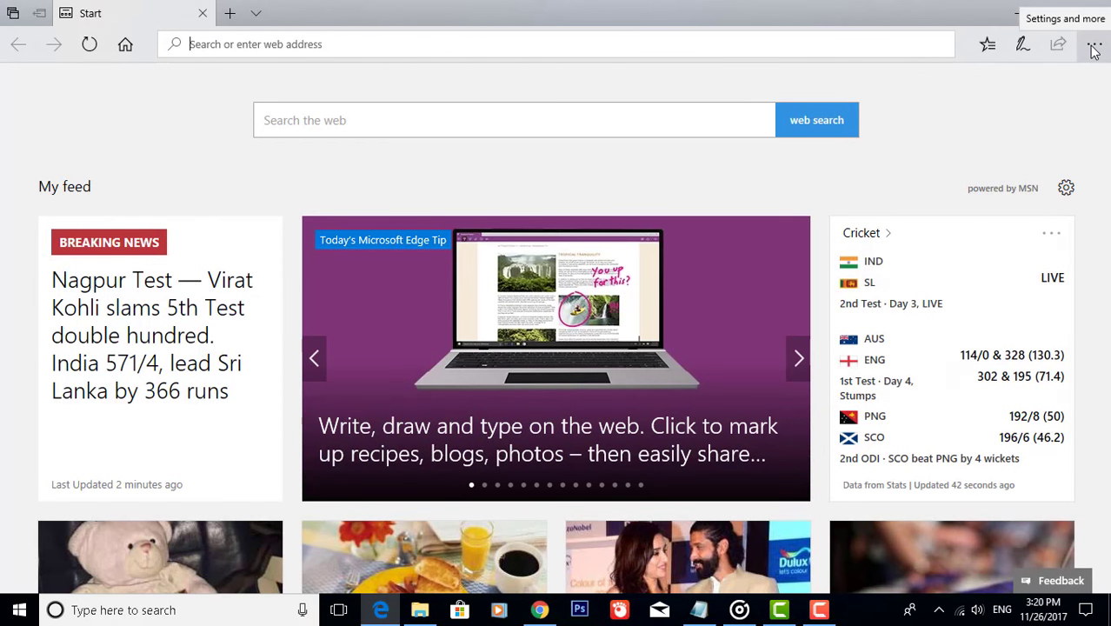
click(1093, 50)
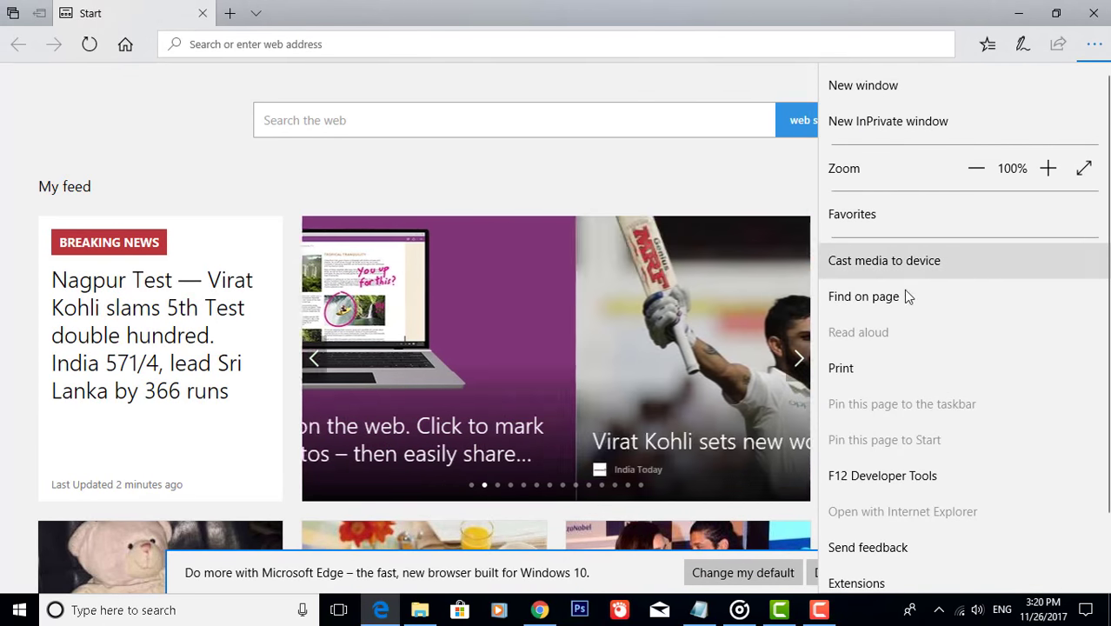
scroll(913, 365, down, 1)
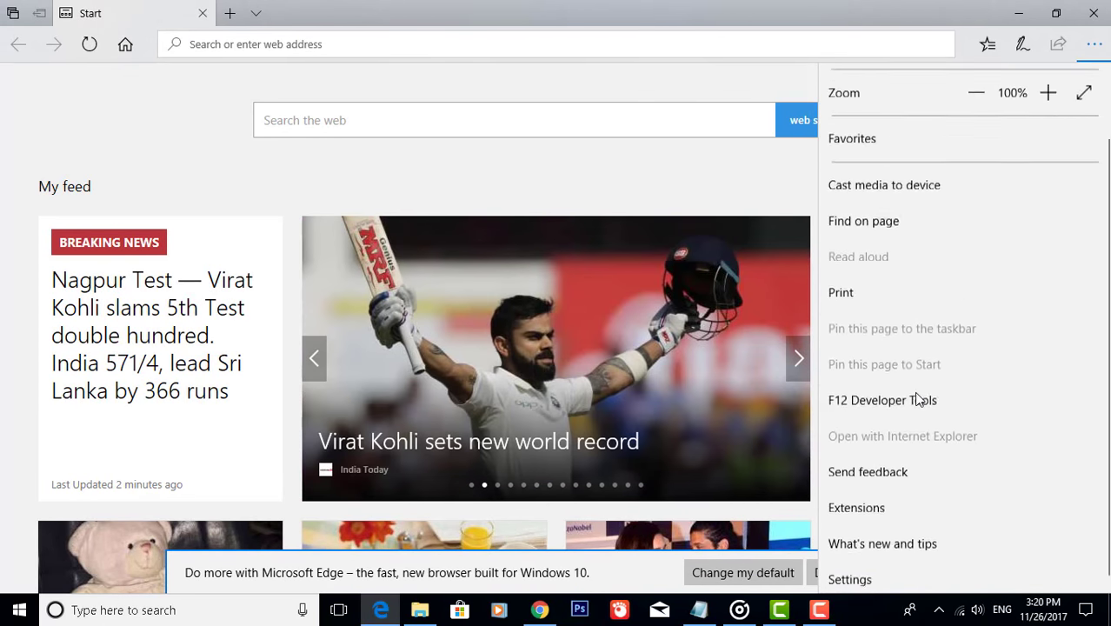
click(870, 576)
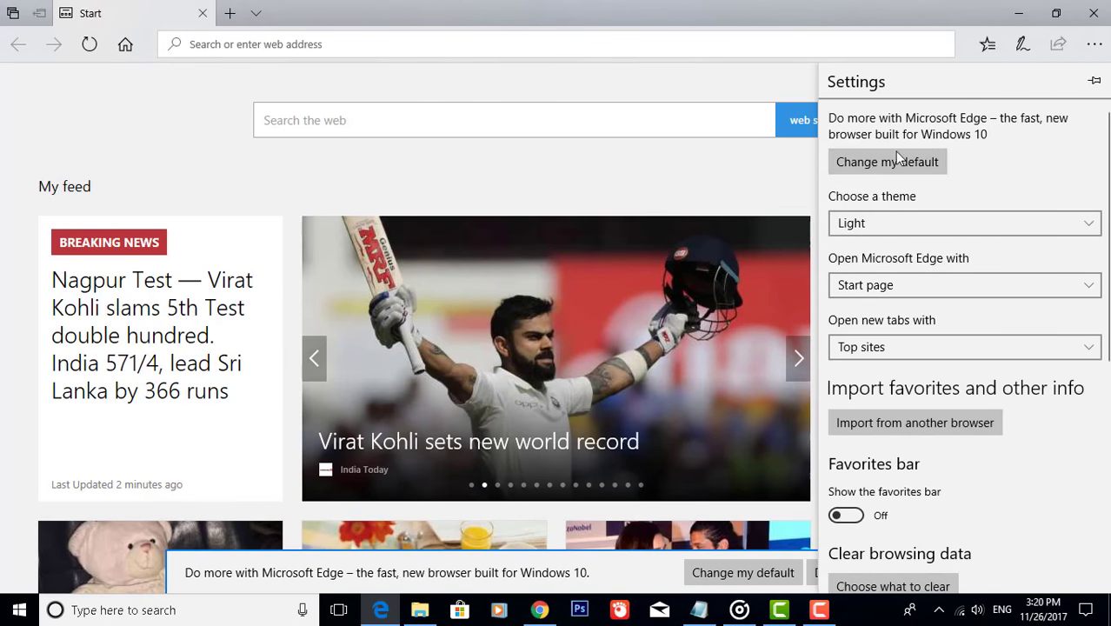
click(891, 289)
click(890, 288)
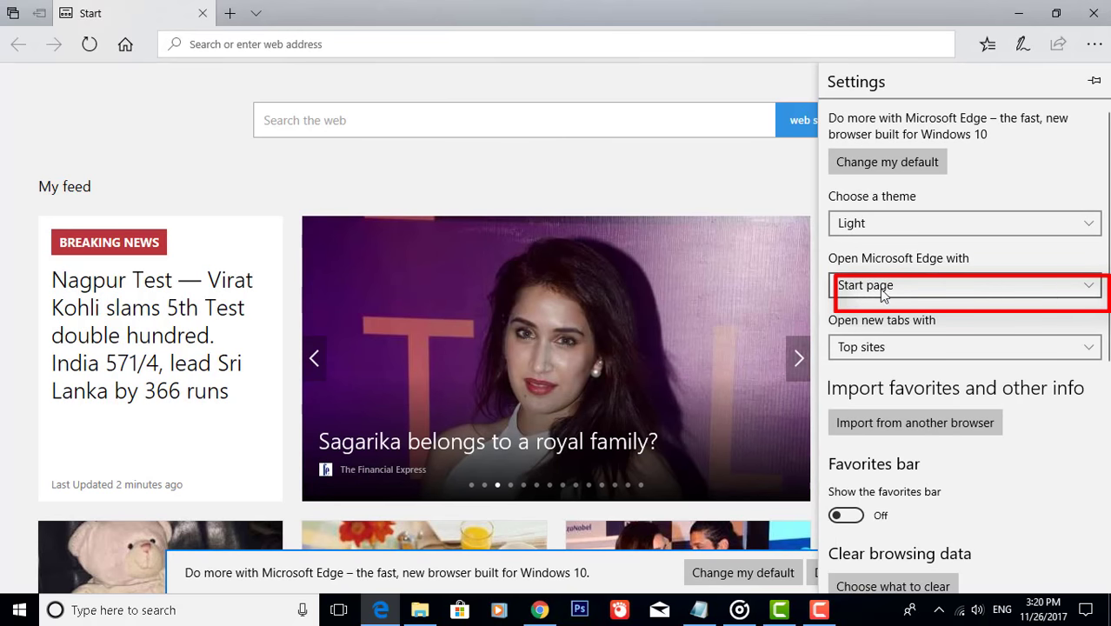
click(1048, 290)
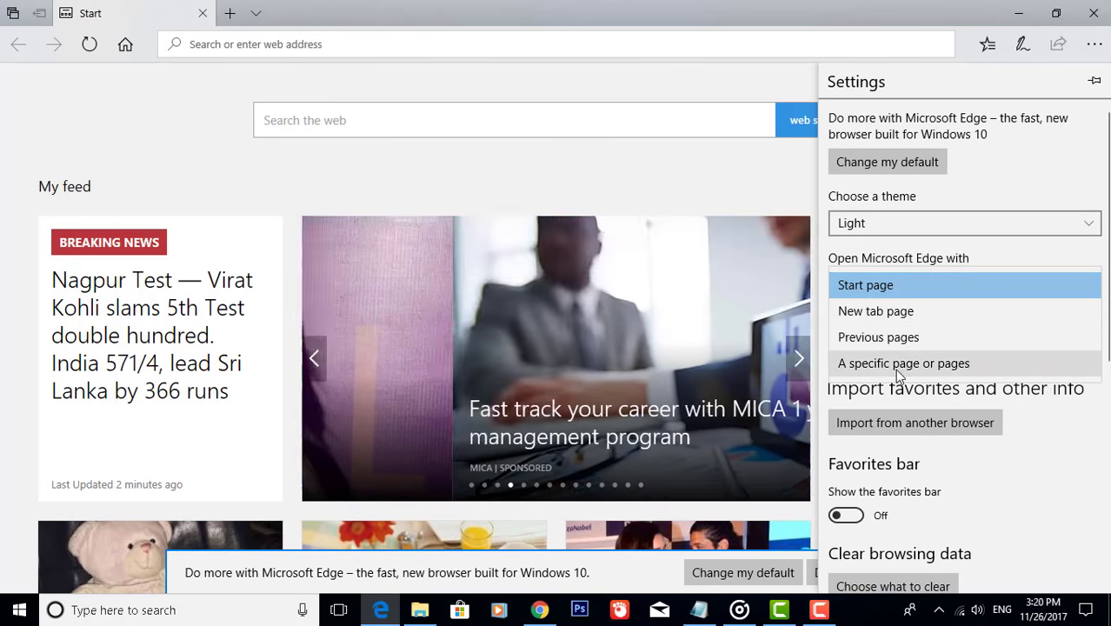
click(895, 367)
click(880, 331)
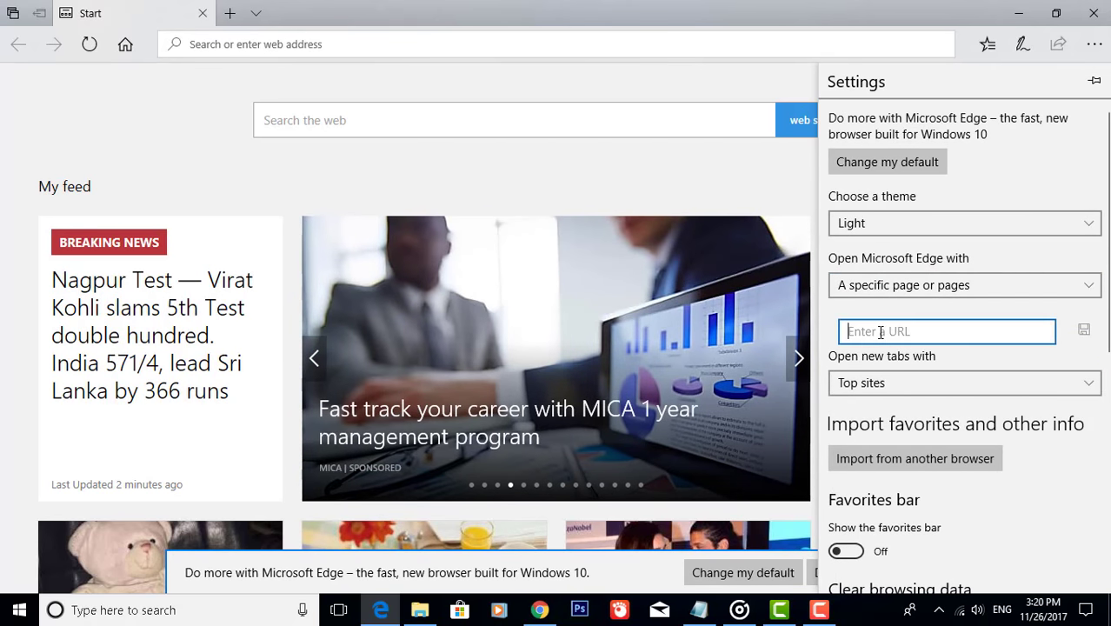
text(www)
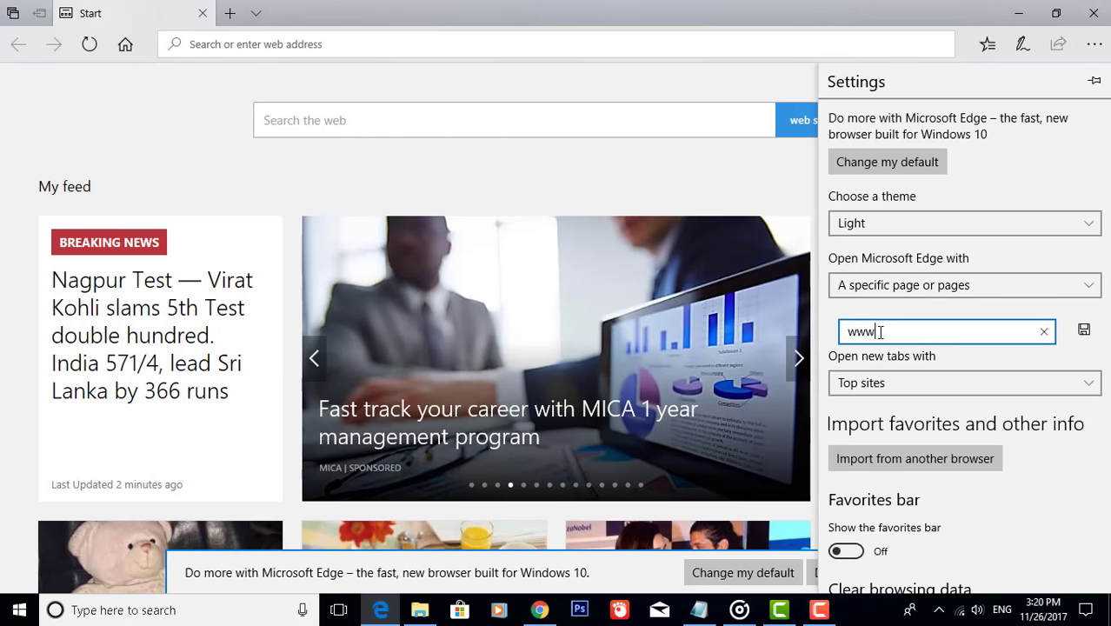
text(.g)
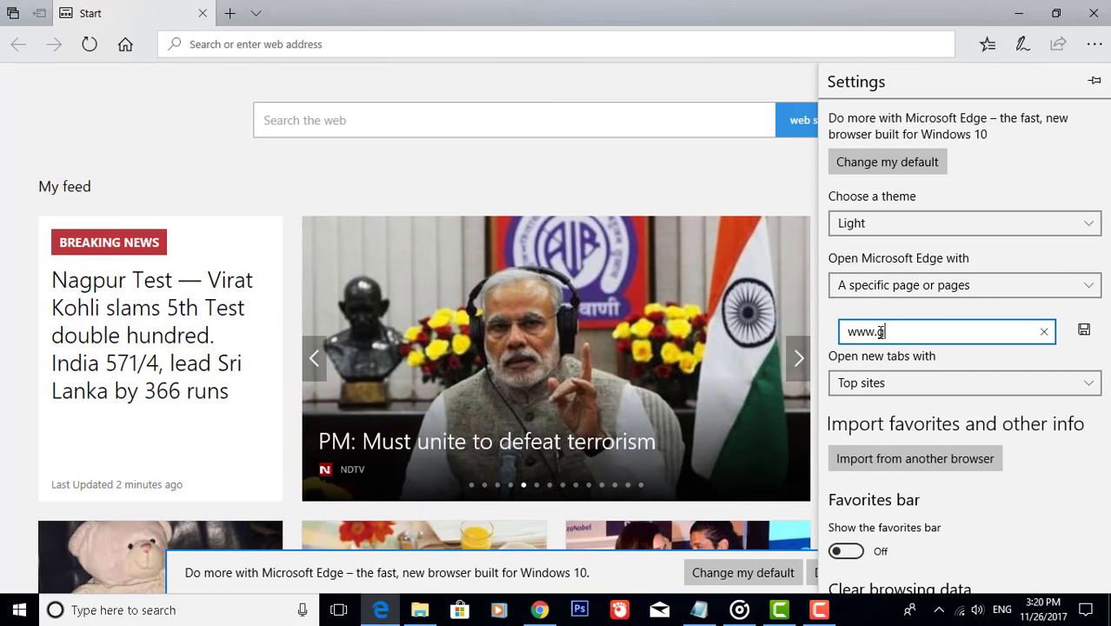
text(oogle.com)
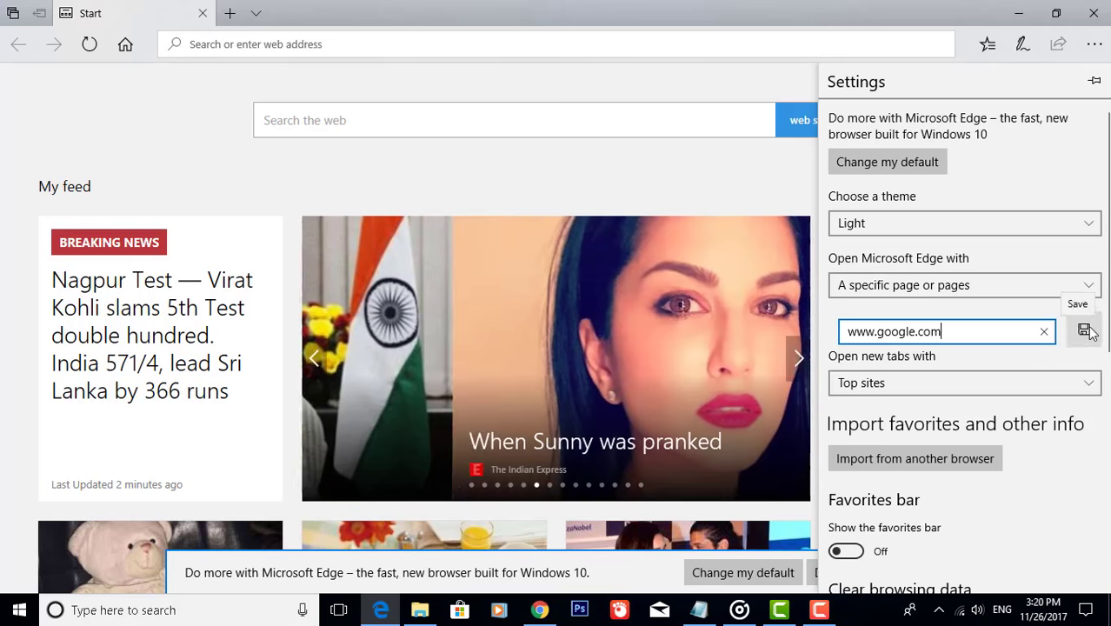
click(1084, 329)
scroll(965, 357, down, 6)
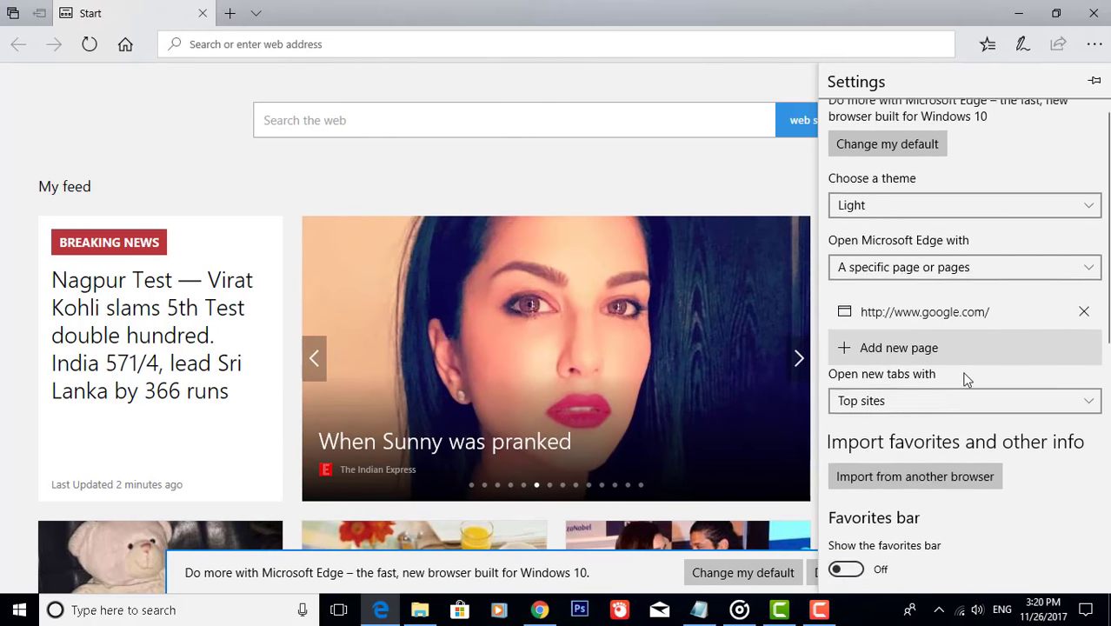
click(1094, 18)
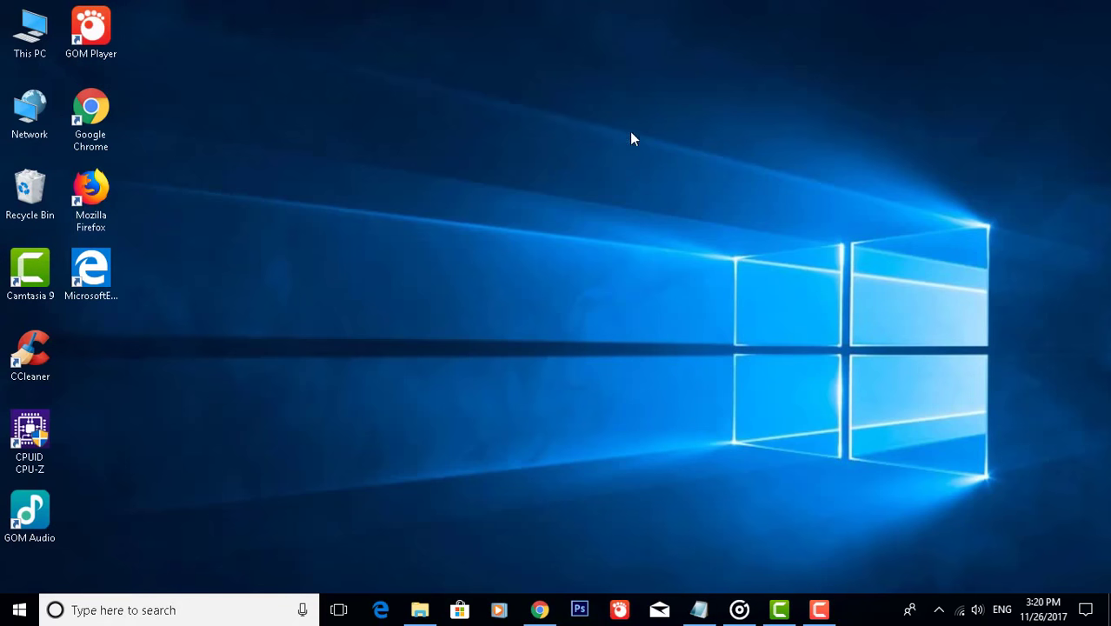
- Open Google Chrome in a maximized window and bring up its extensions page
double_click(92, 111)
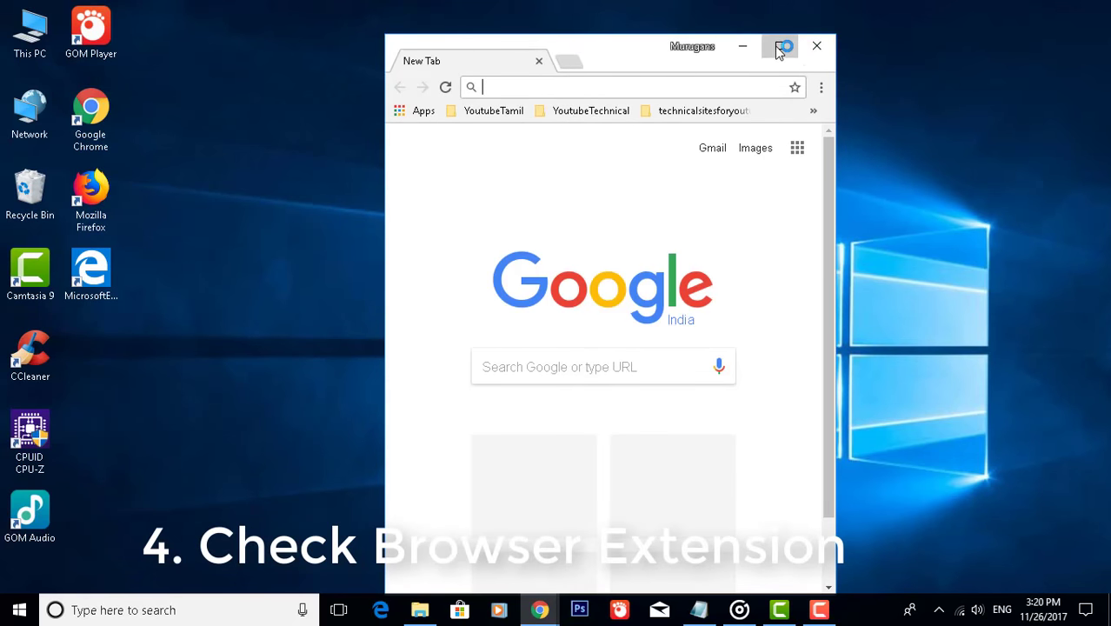
click(779, 46)
click(1100, 40)
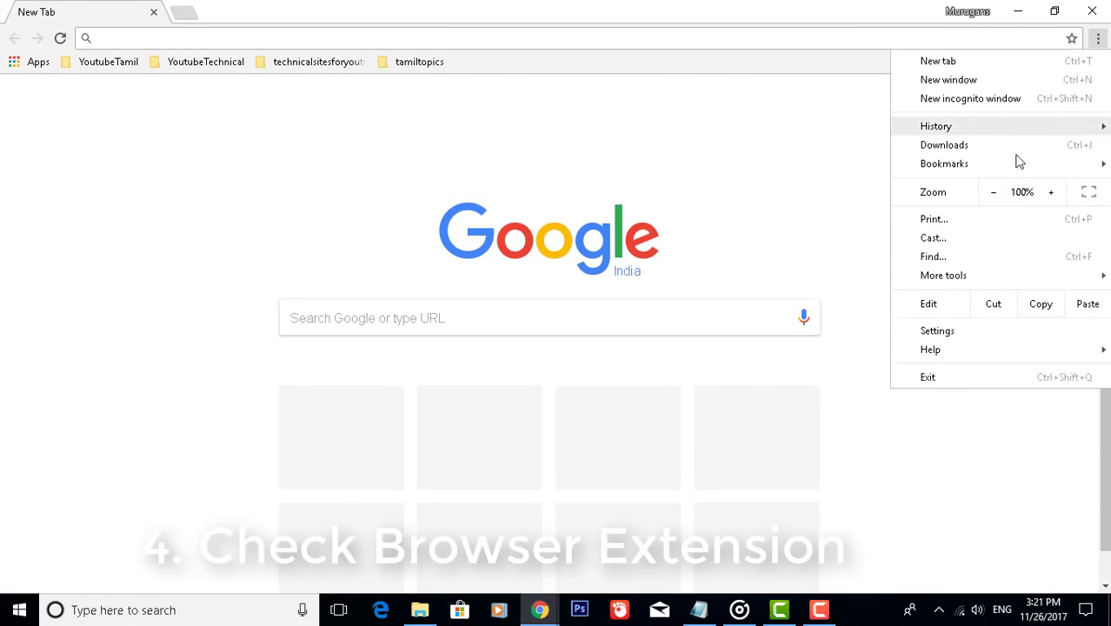
mouse_move(972, 287)
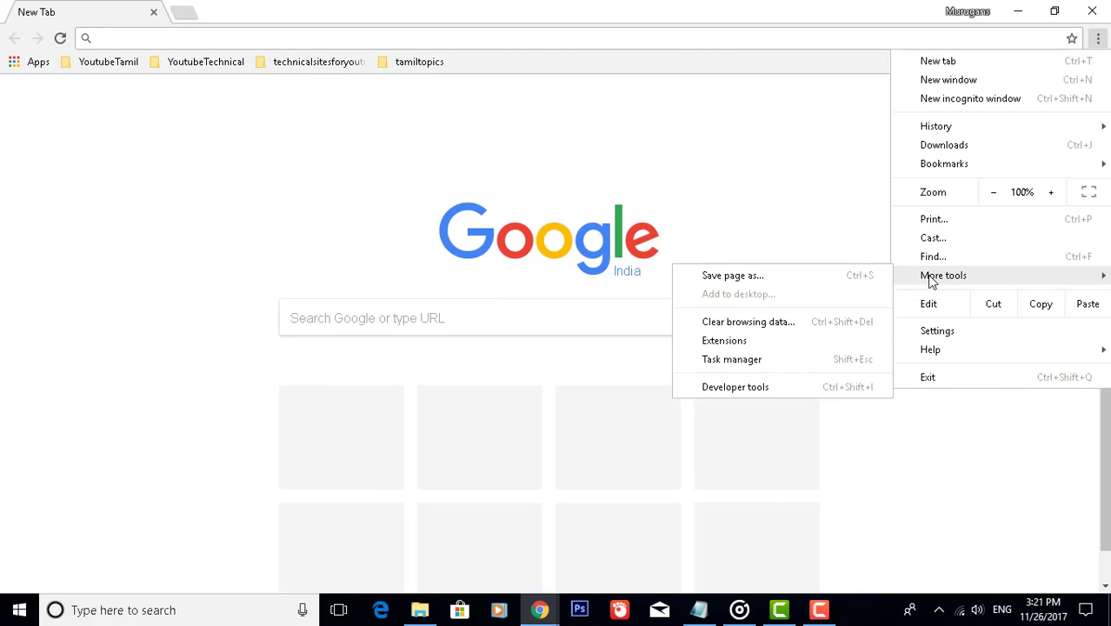
click(726, 340)
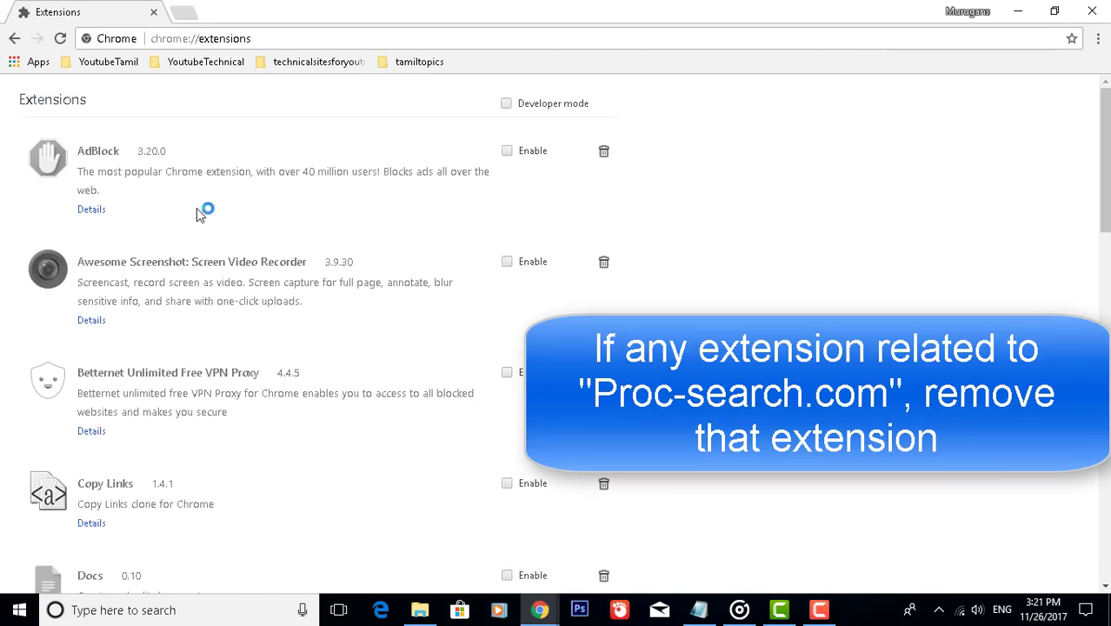
- Remove the Copy Links and Download Accelerator Plus (DAP) extensions from Chrome and close the browser
scroll(205, 222, down, 4)
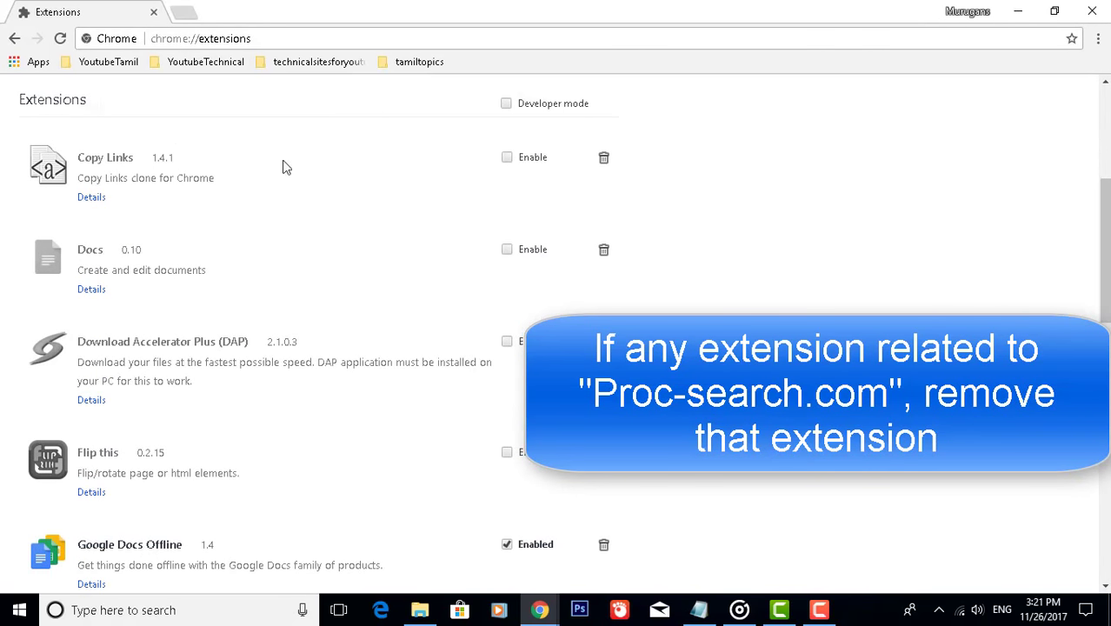
click(602, 159)
click(579, 166)
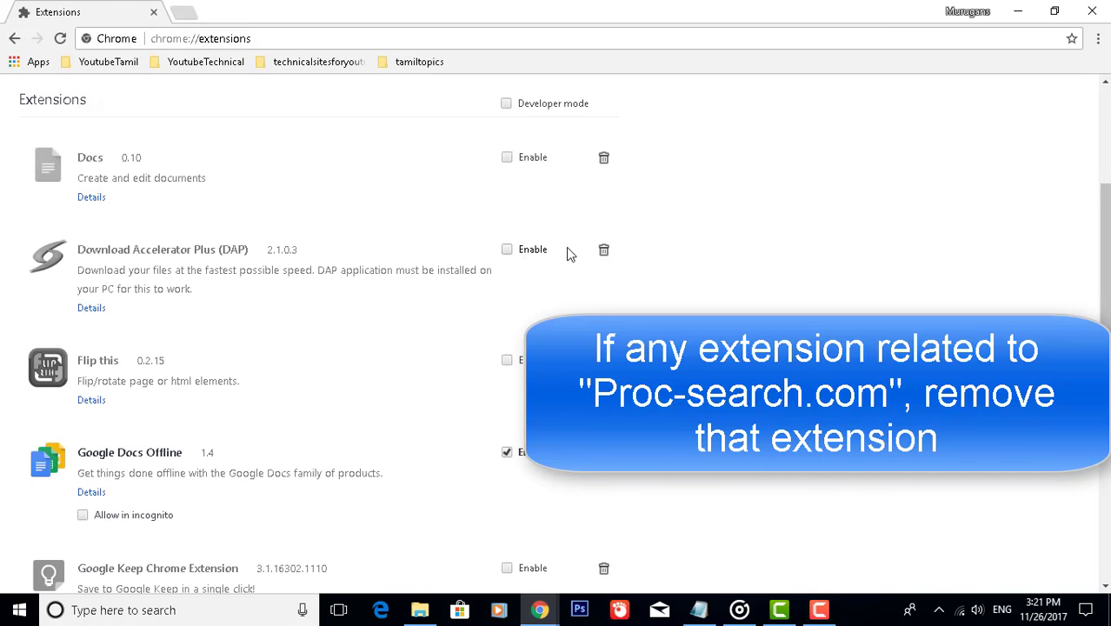
click(604, 250)
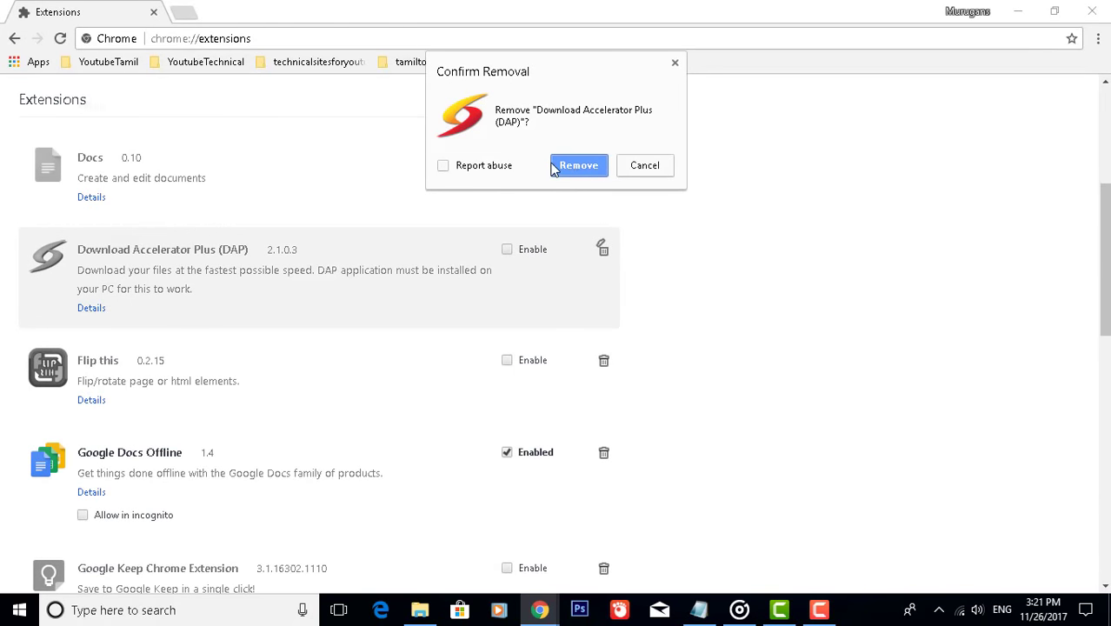
click(578, 165)
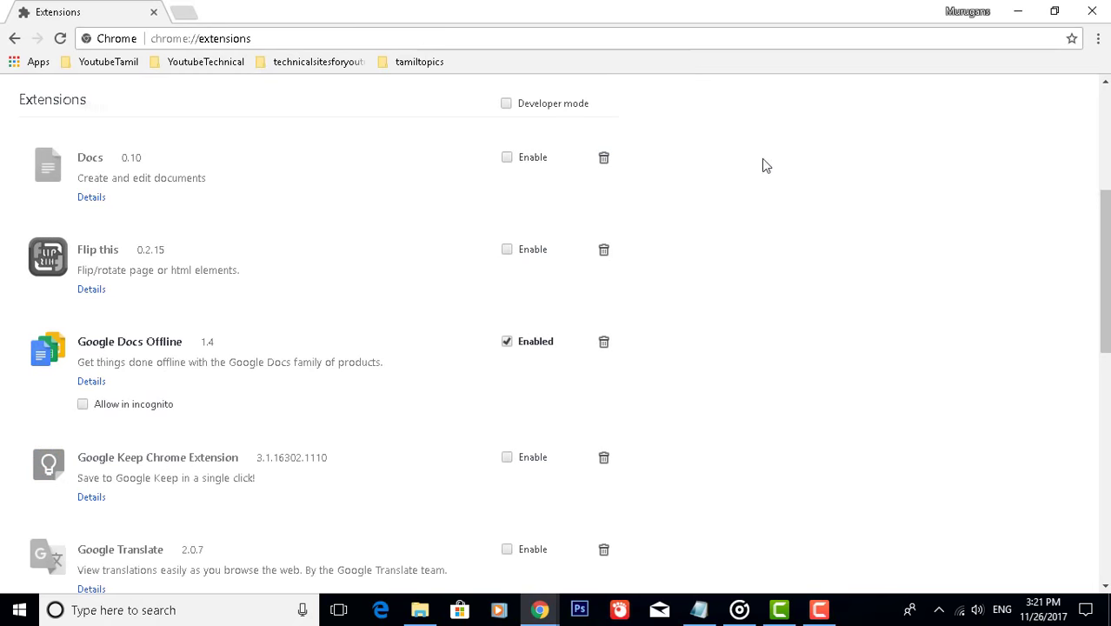
click(1092, 12)
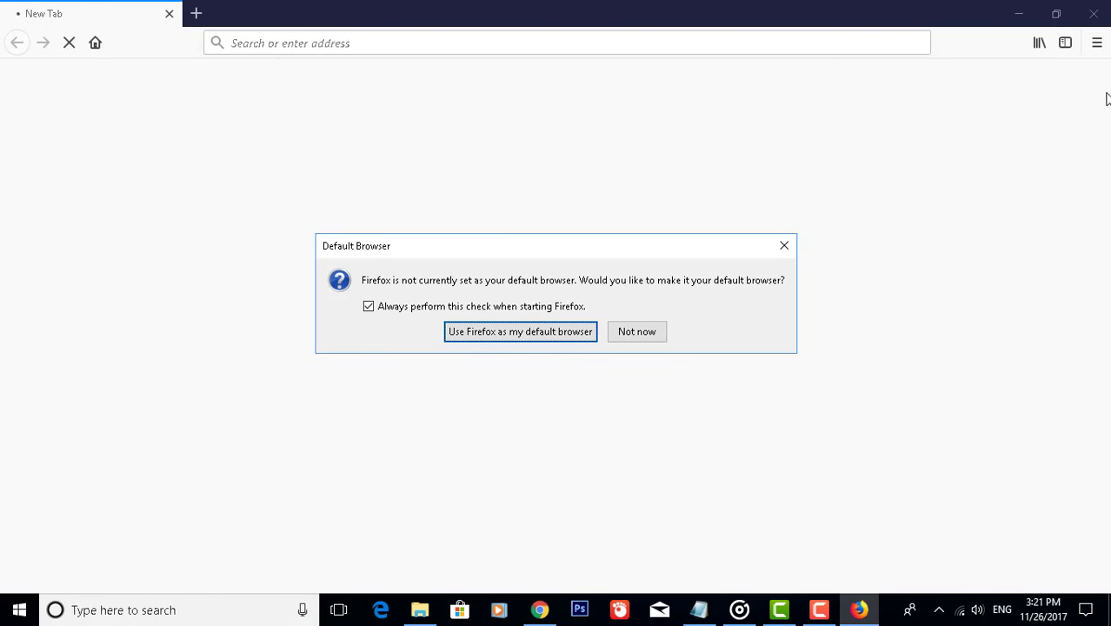
- In Mozilla Firefox, decline making it the default browser and bring up the installed extensions in the add-ons manager
click(637, 333)
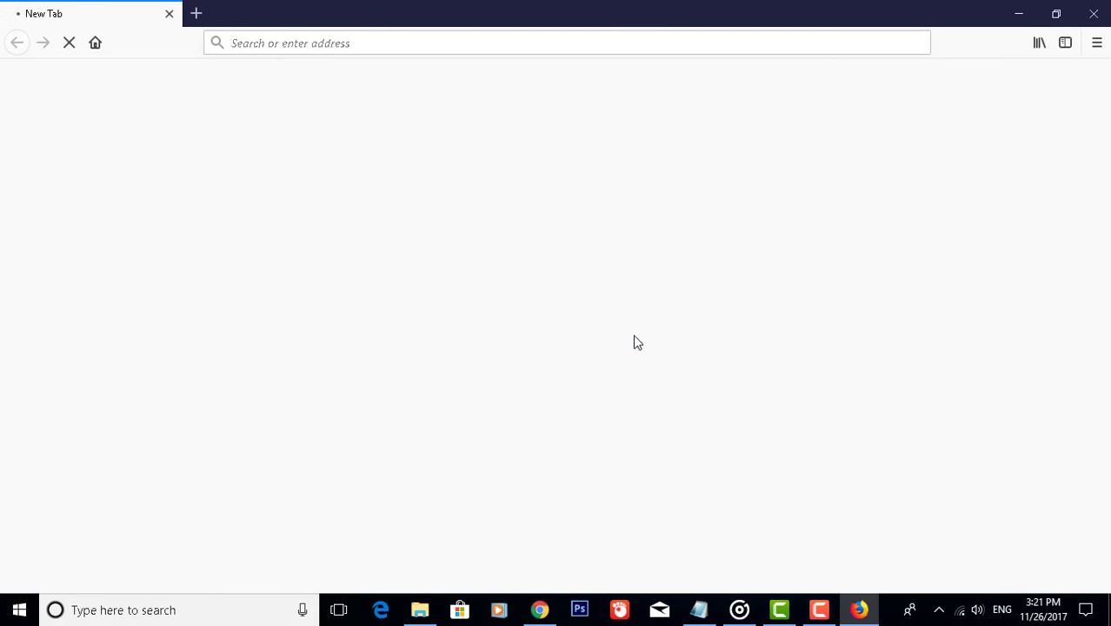
click(1097, 43)
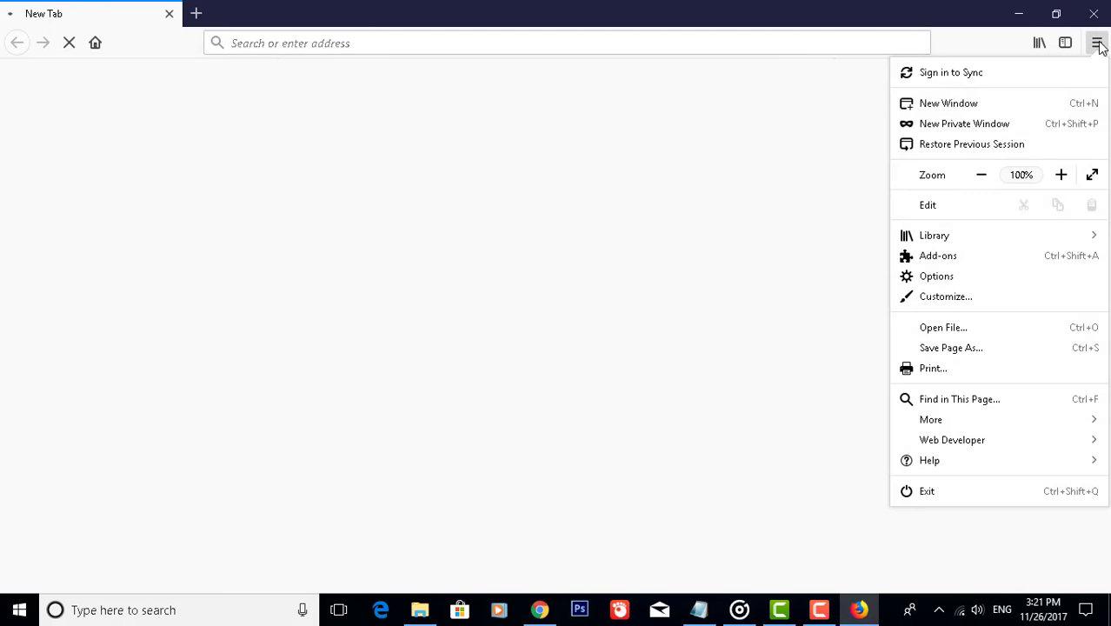
click(939, 257)
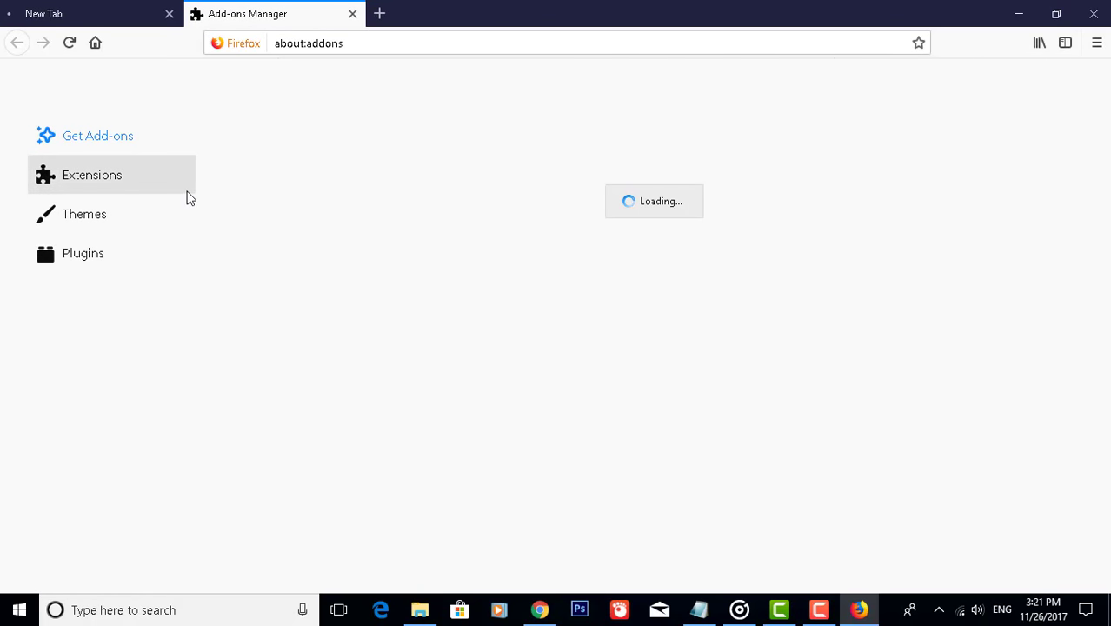
click(100, 173)
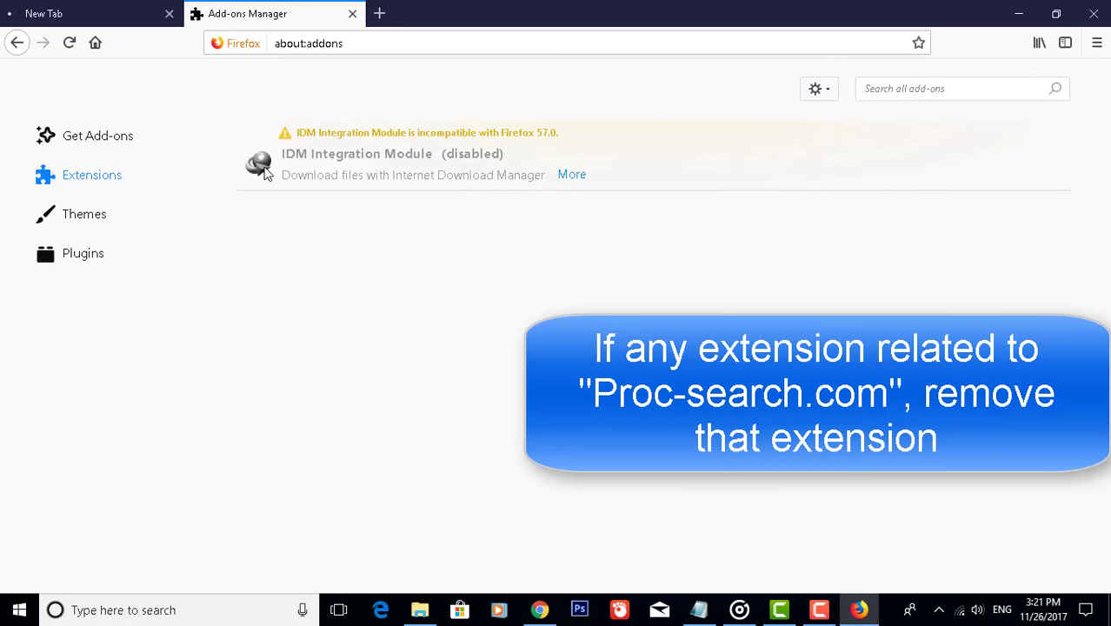
- Check the details of the IDM Integration Module extension and close Firefox with all its tabs
click(574, 178)
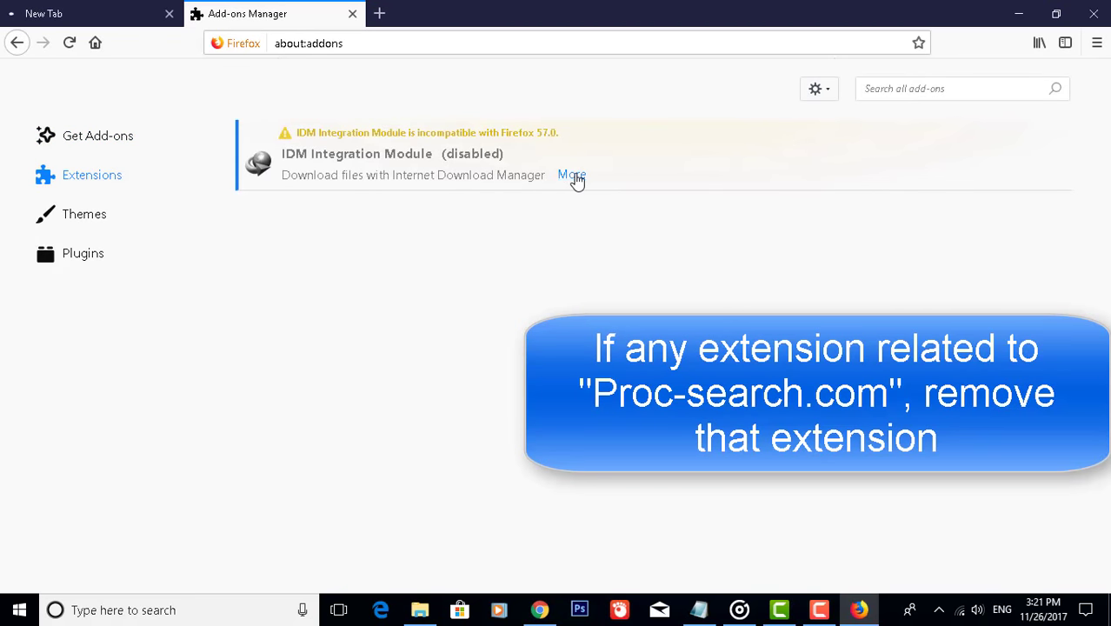
key(alt+Left)
click(1095, 19)
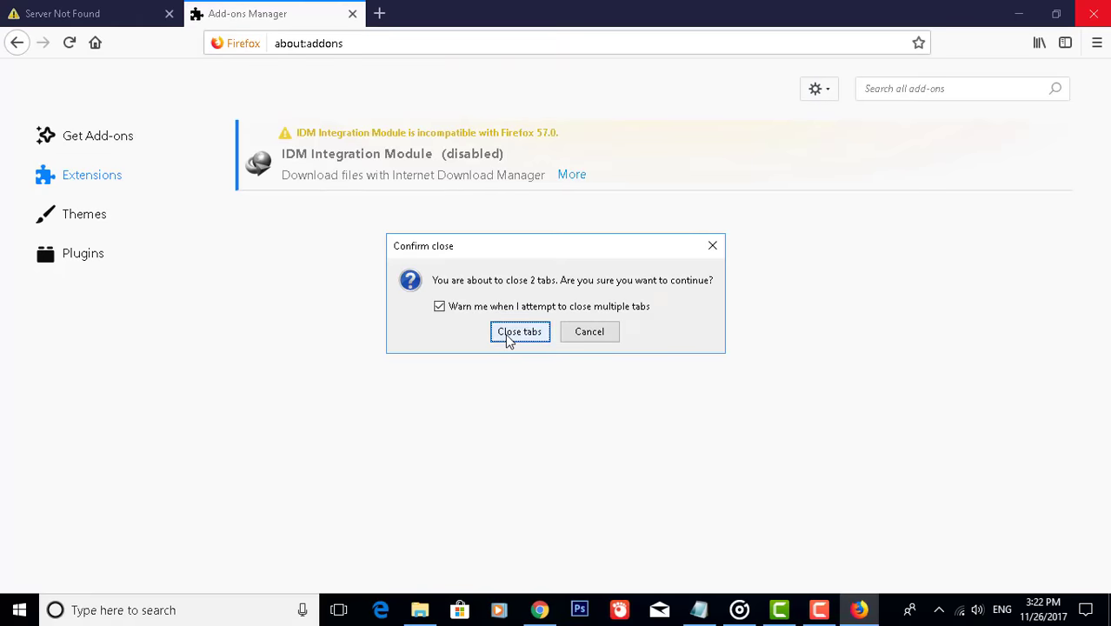
click(510, 335)
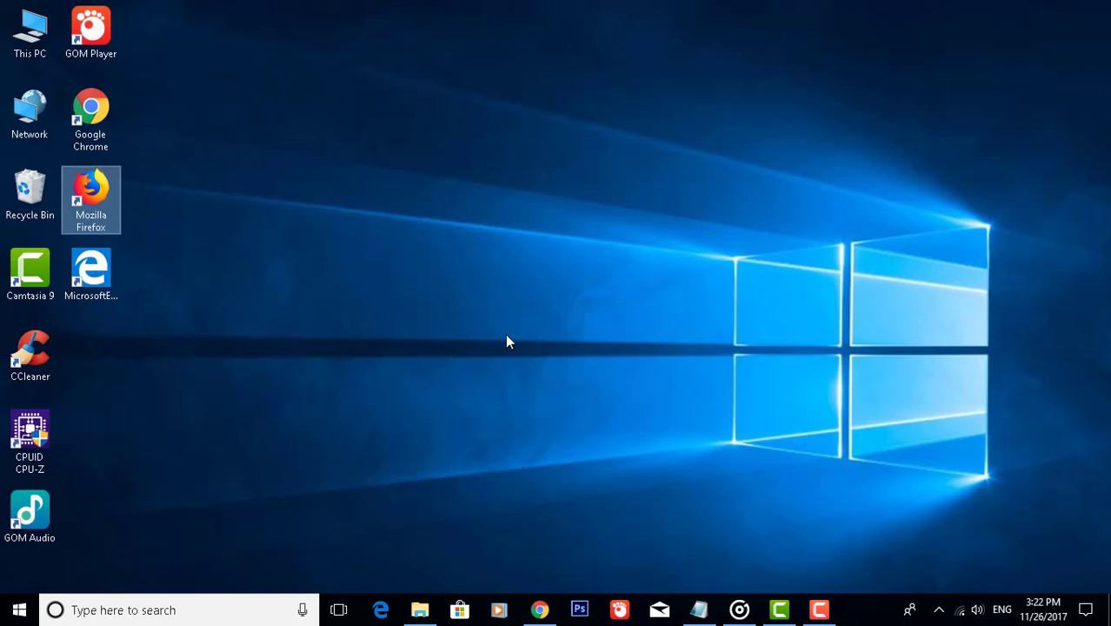
- Open Microsoft Edge, check its installed extensions for anything suspicious and close the browser
double_click(96, 282)
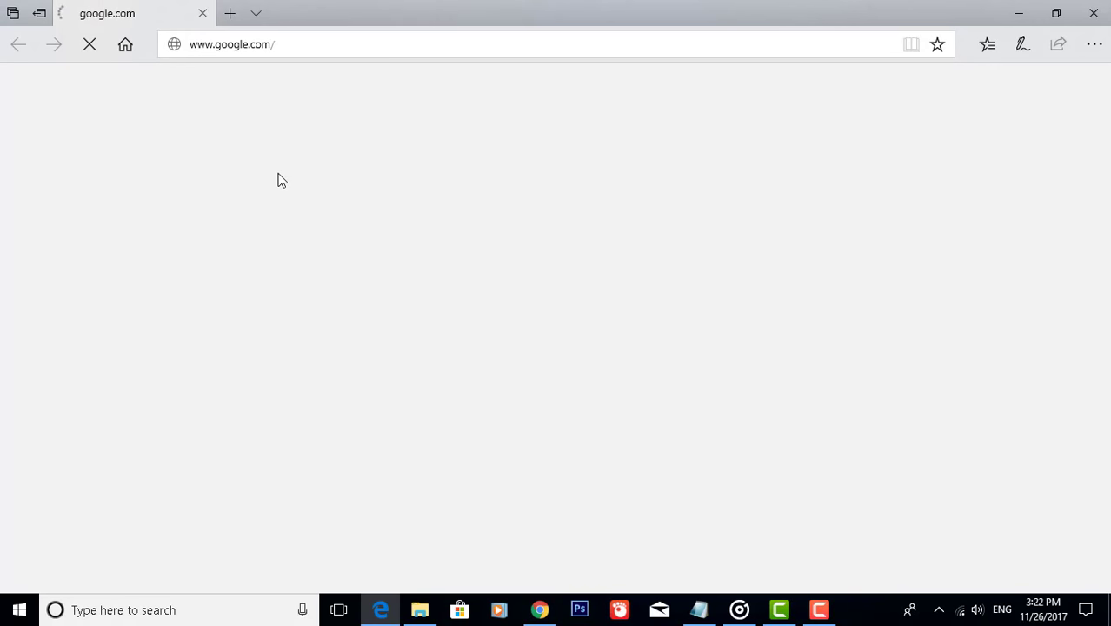
click(1095, 46)
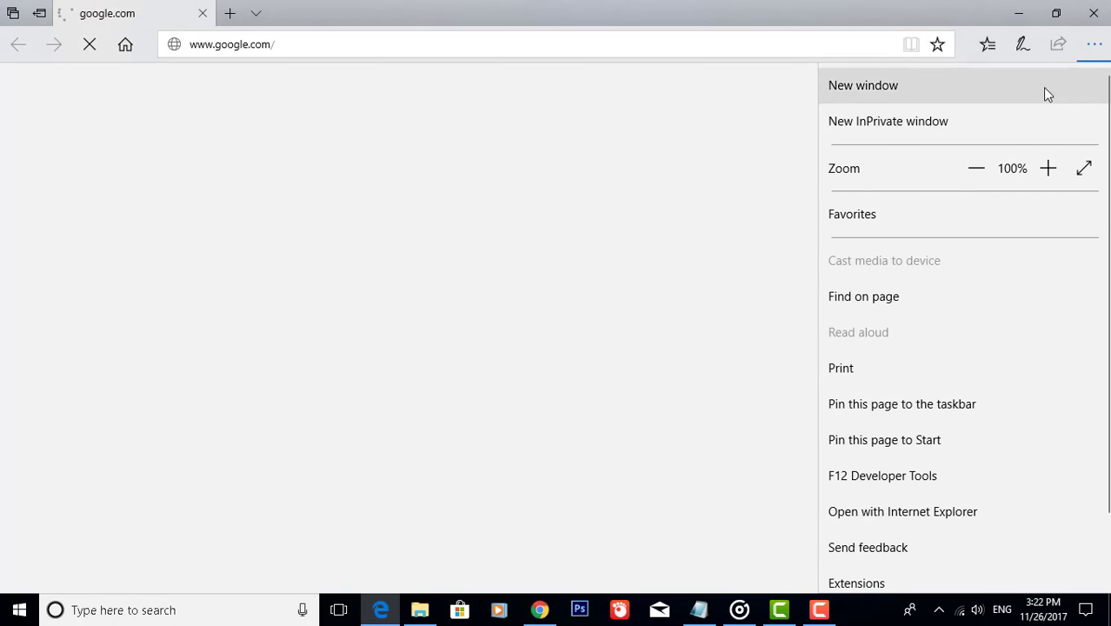
scroll(965, 365, down, 3)
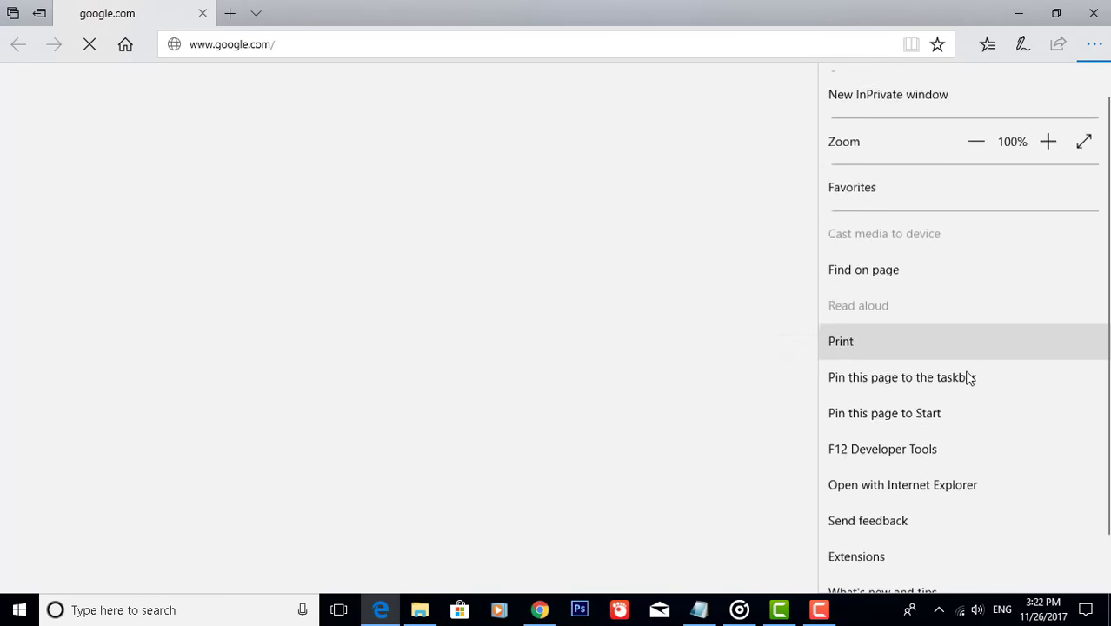
click(902, 509)
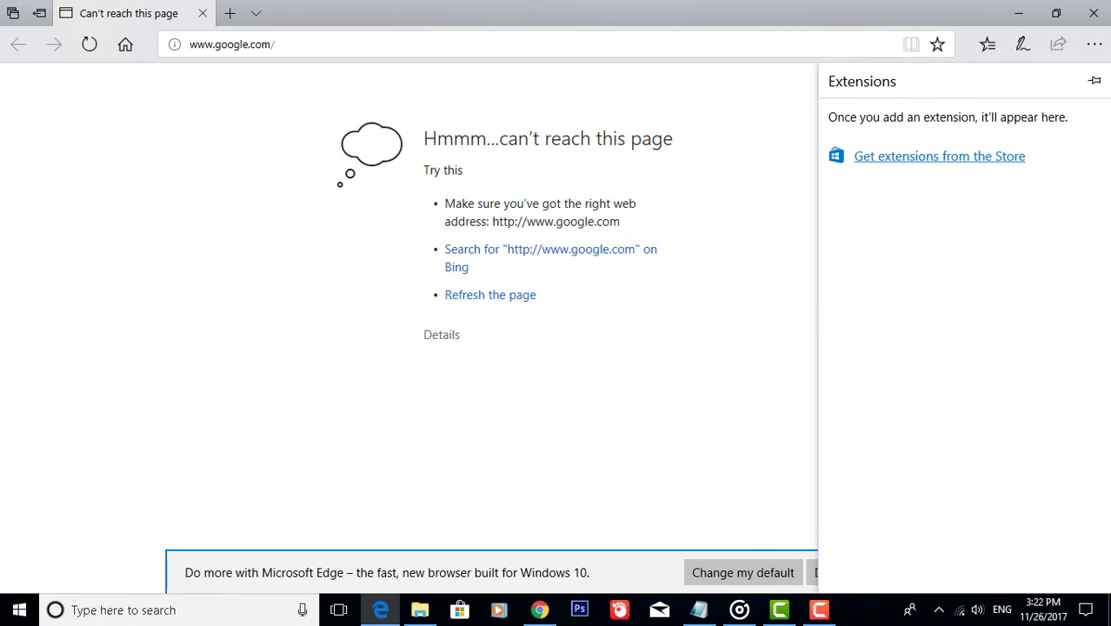
click(1097, 45)
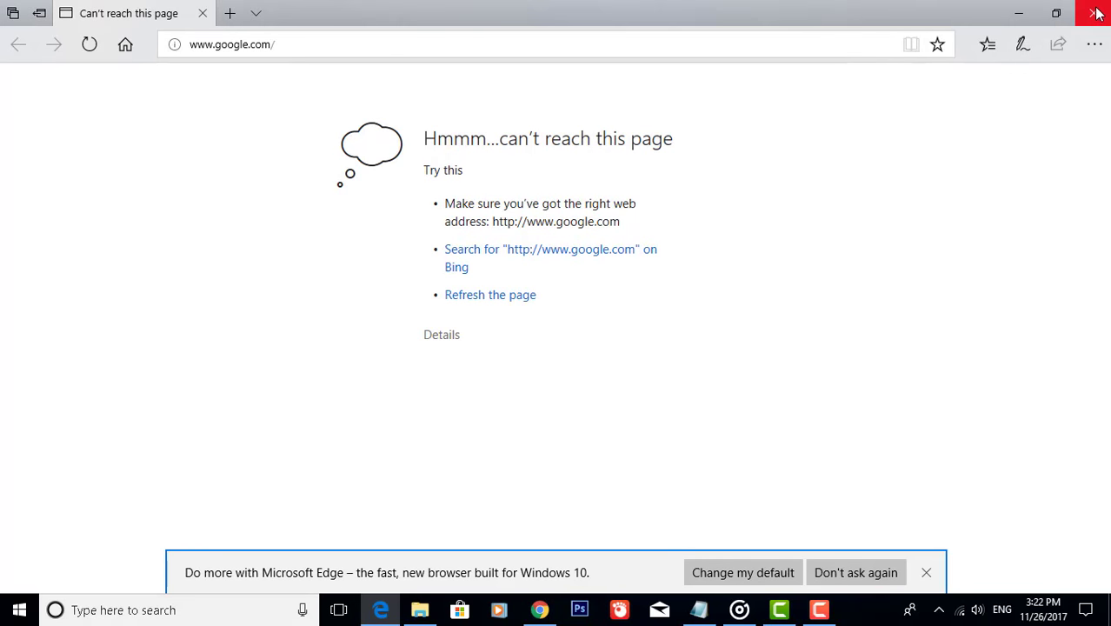
click(1098, 14)
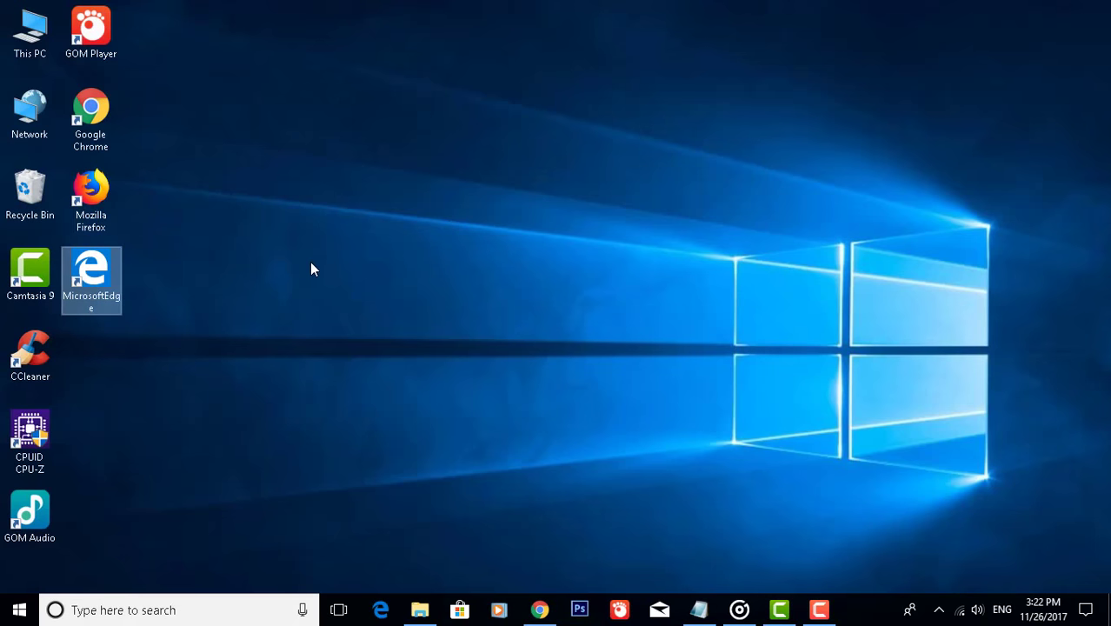
- Open Google Chrome from the desktop, maximize its window and bring up the browser settings
double_click(98, 113)
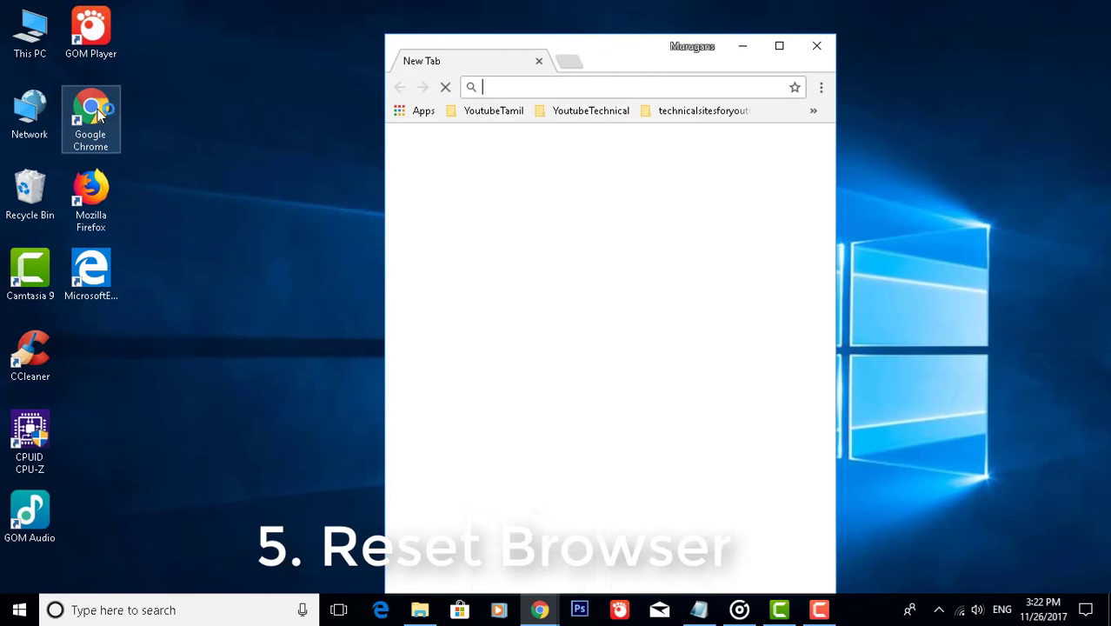
click(780, 45)
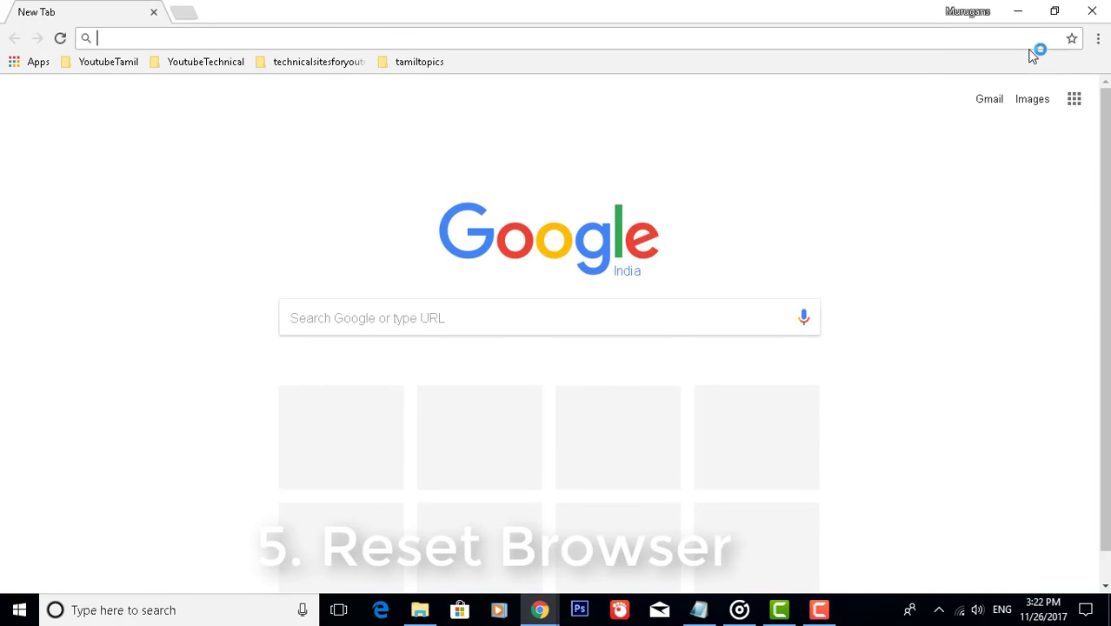
click(1098, 39)
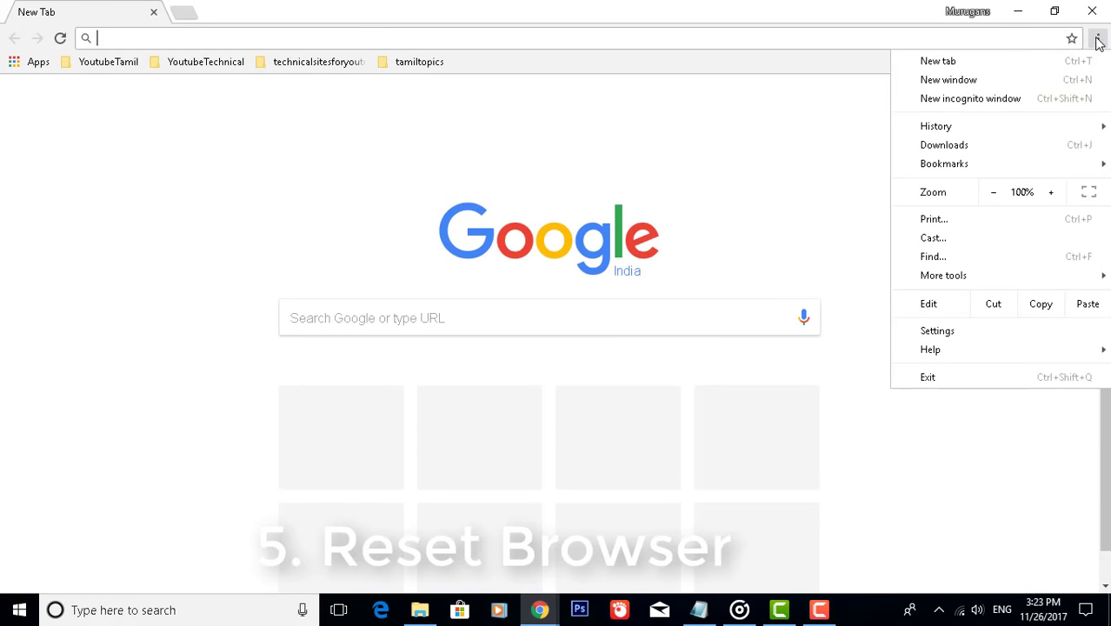
click(941, 334)
- Expand Chrome's advanced settings and reset the browser settings to their original defaults
scroll(486, 367, down, 8)
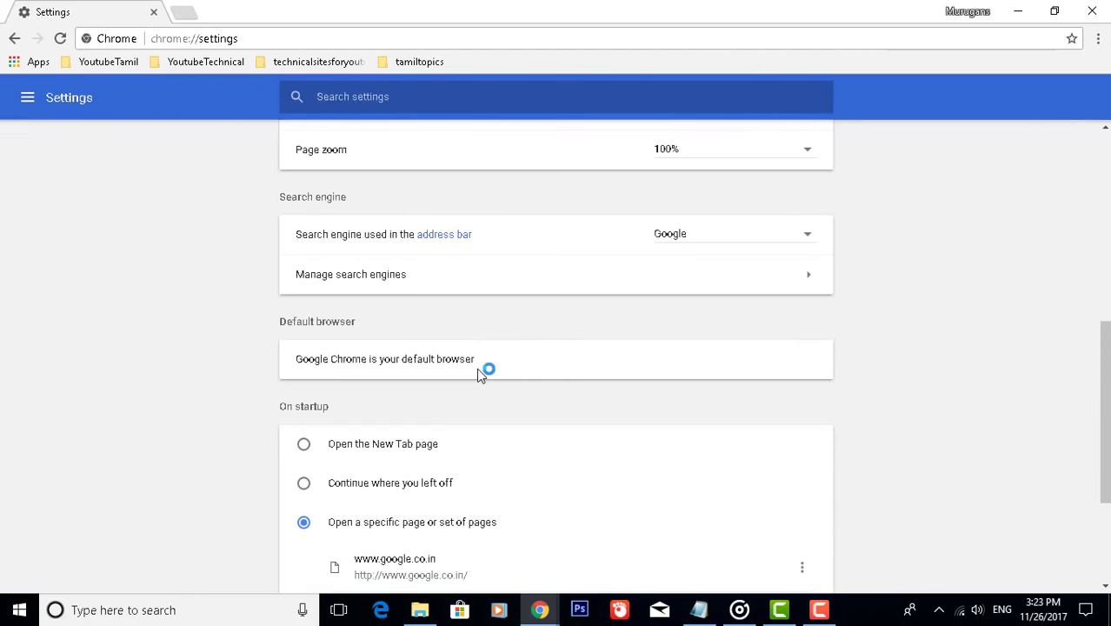
scroll(504, 369, up, 5)
scroll(503, 371, up, 3)
scroll(503, 372, down, 8)
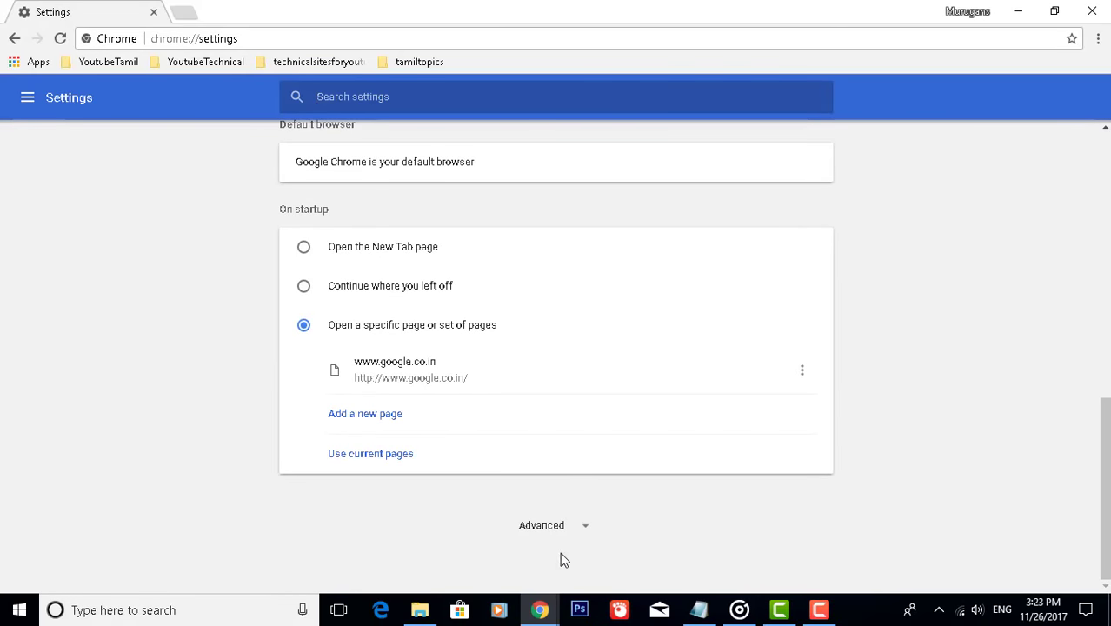
click(543, 530)
scroll(590, 514, down, 7)
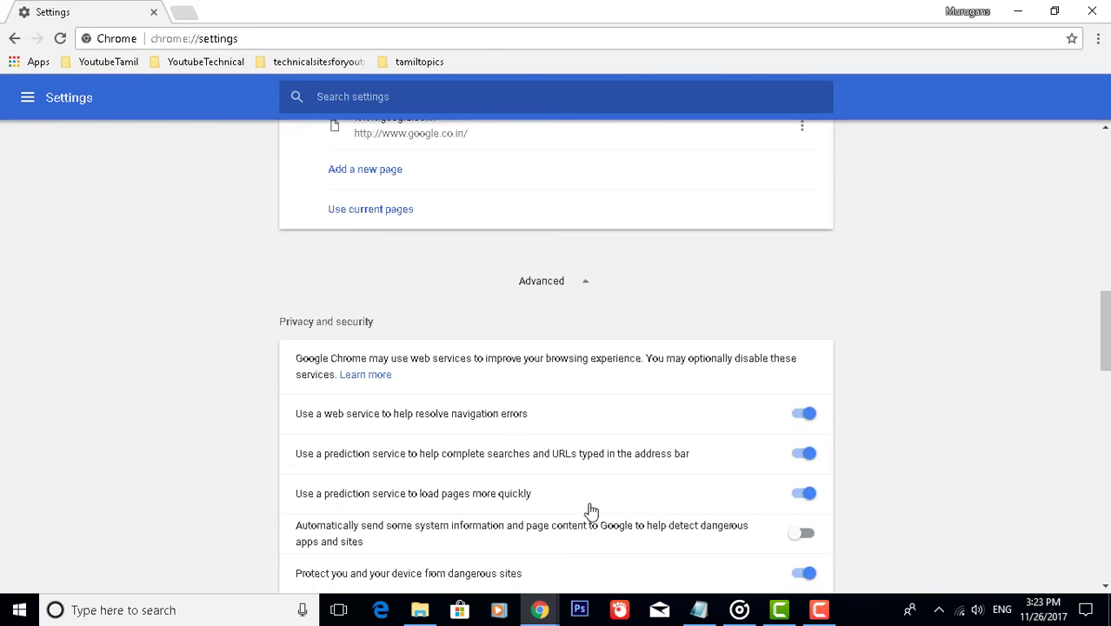
scroll(591, 510, down, 10)
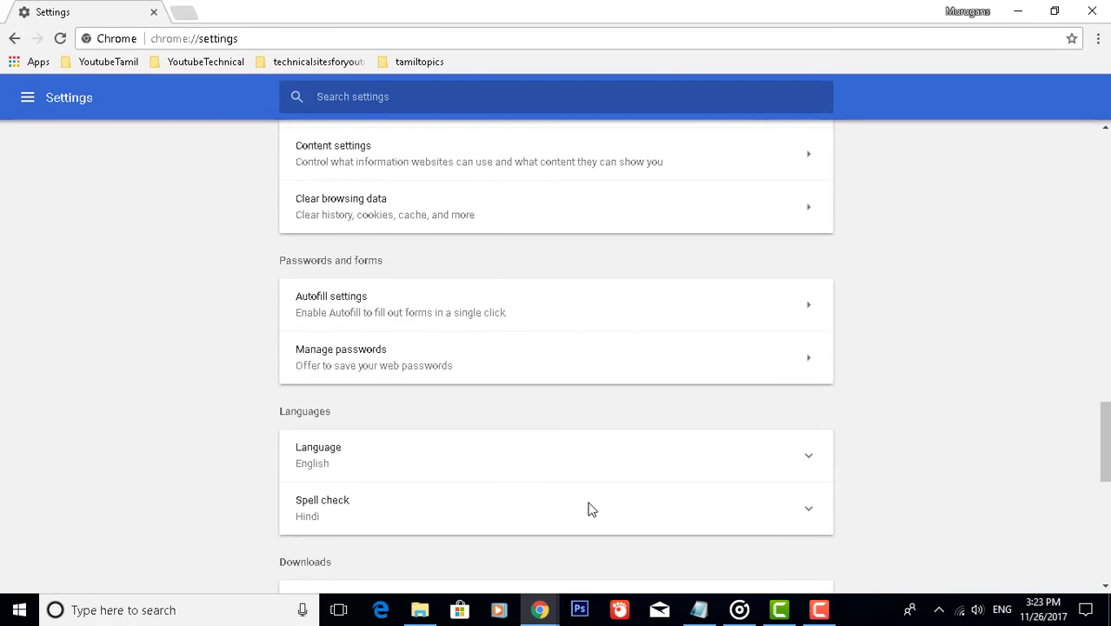
scroll(589, 511, down, 1)
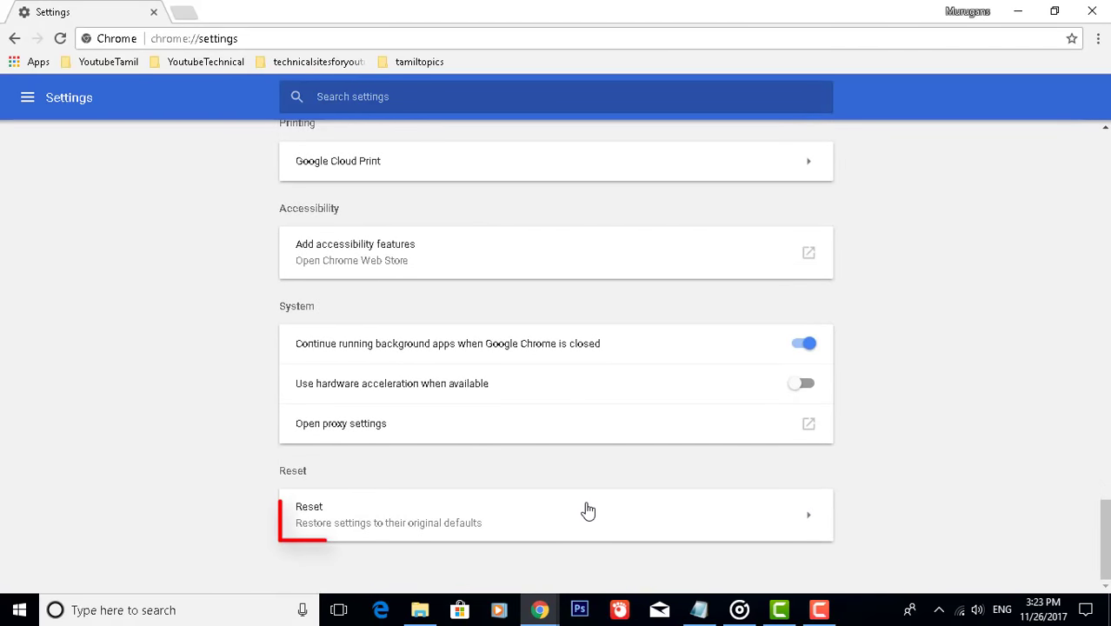
click(313, 513)
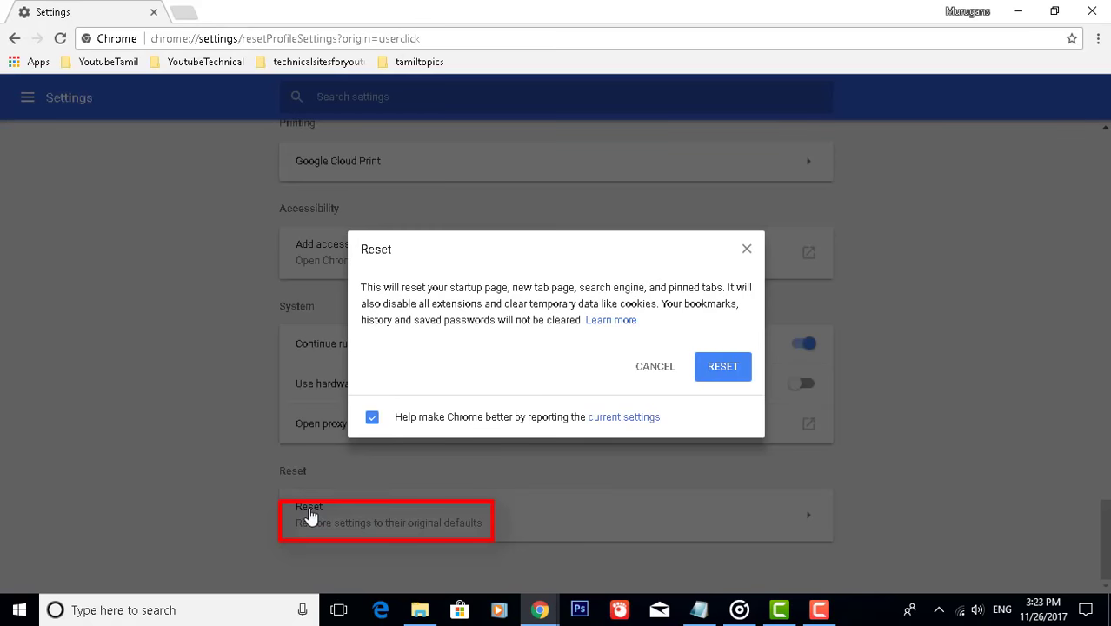
click(713, 371)
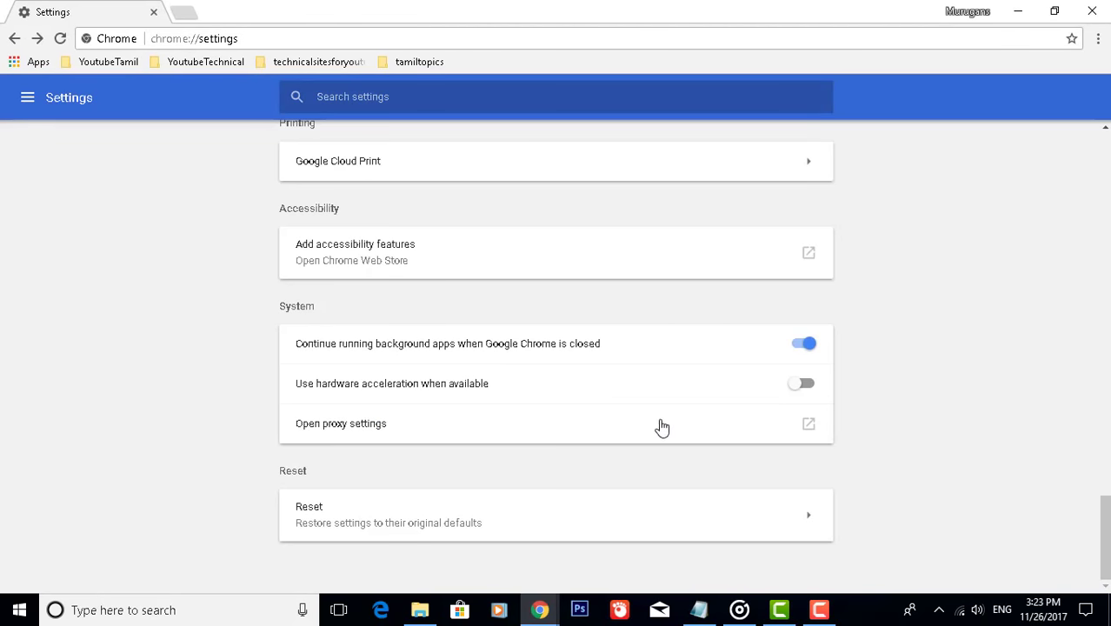
- Check the search engine and startup settings after the Chrome reset and close the browser
scroll(710, 529, up, 2)
scroll(710, 529, up, 20)
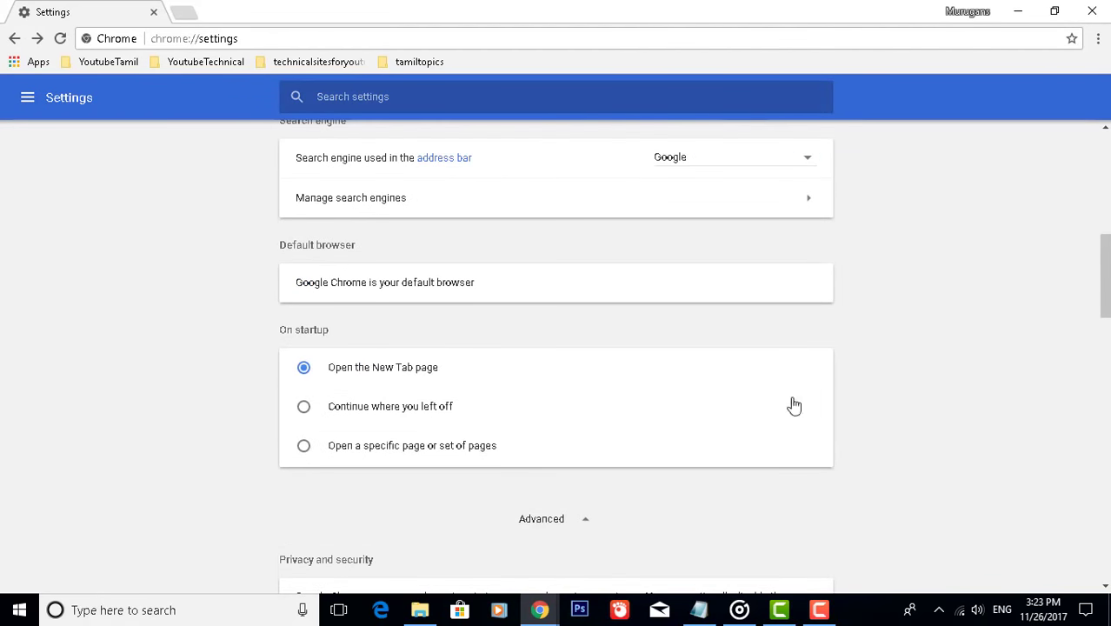
click(1097, 7)
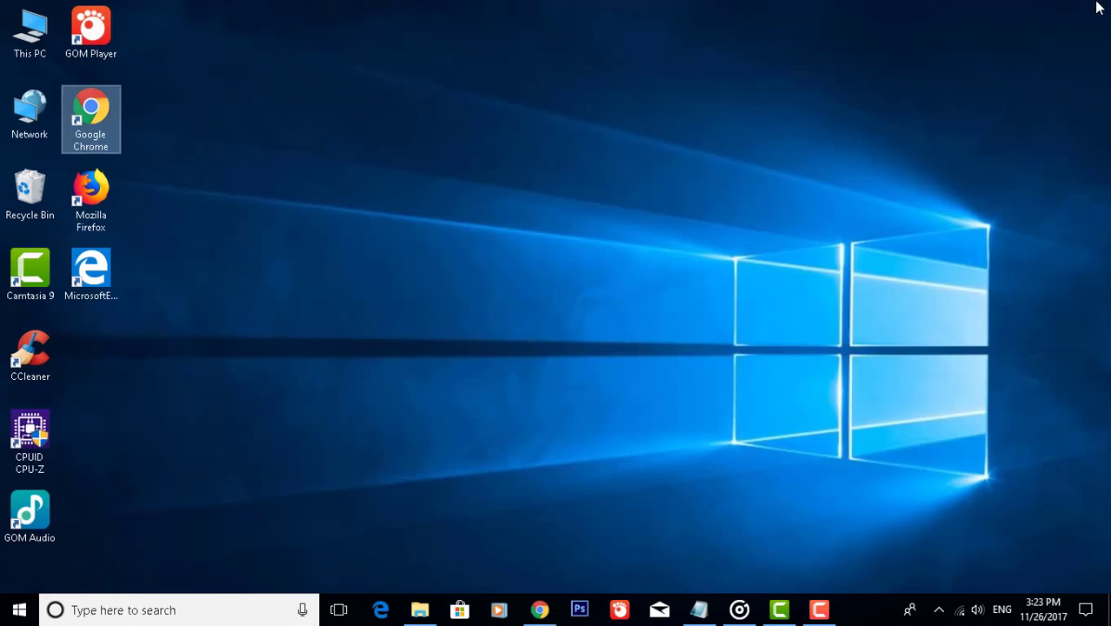
- Open Mozilla Firefox from the desktop and make its menu bar visible
double_click(88, 194)
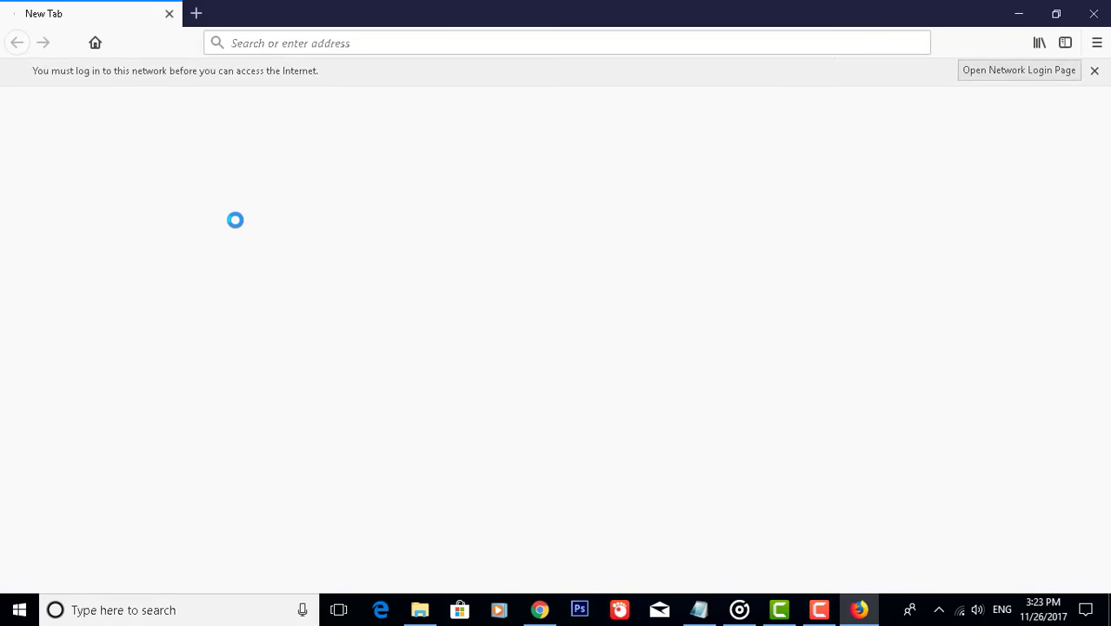
click(652, 331)
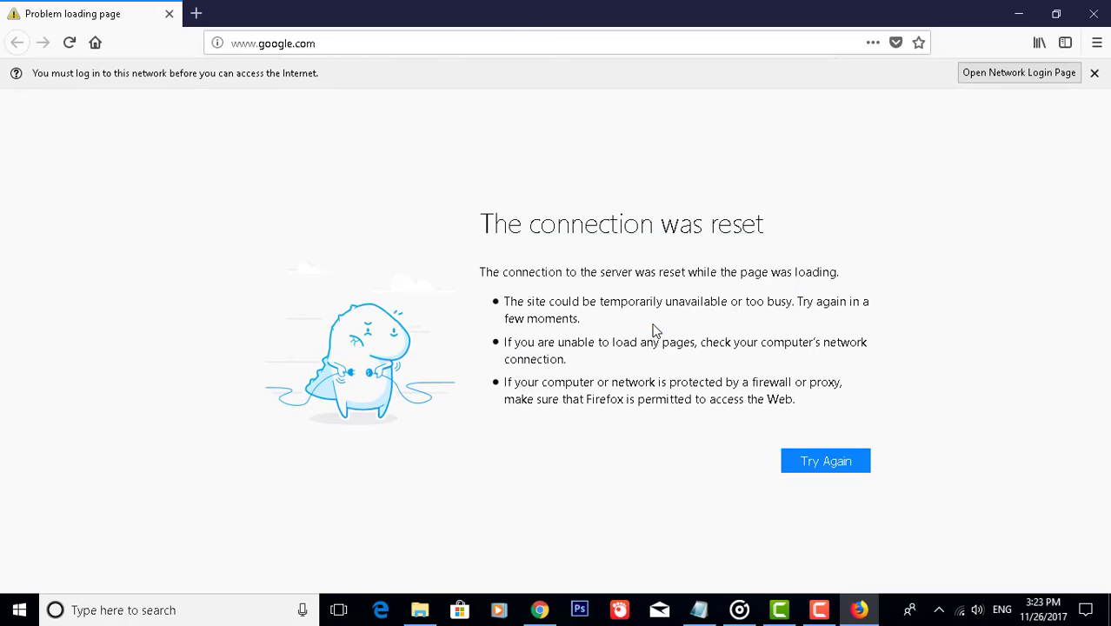
right_click(242, 15)
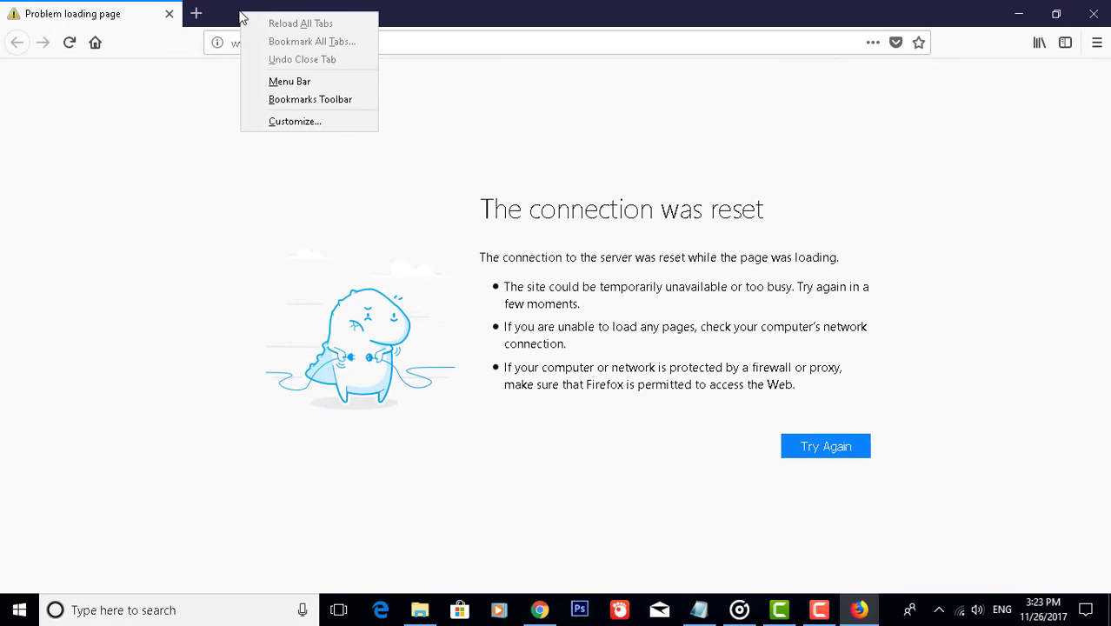
click(269, 81)
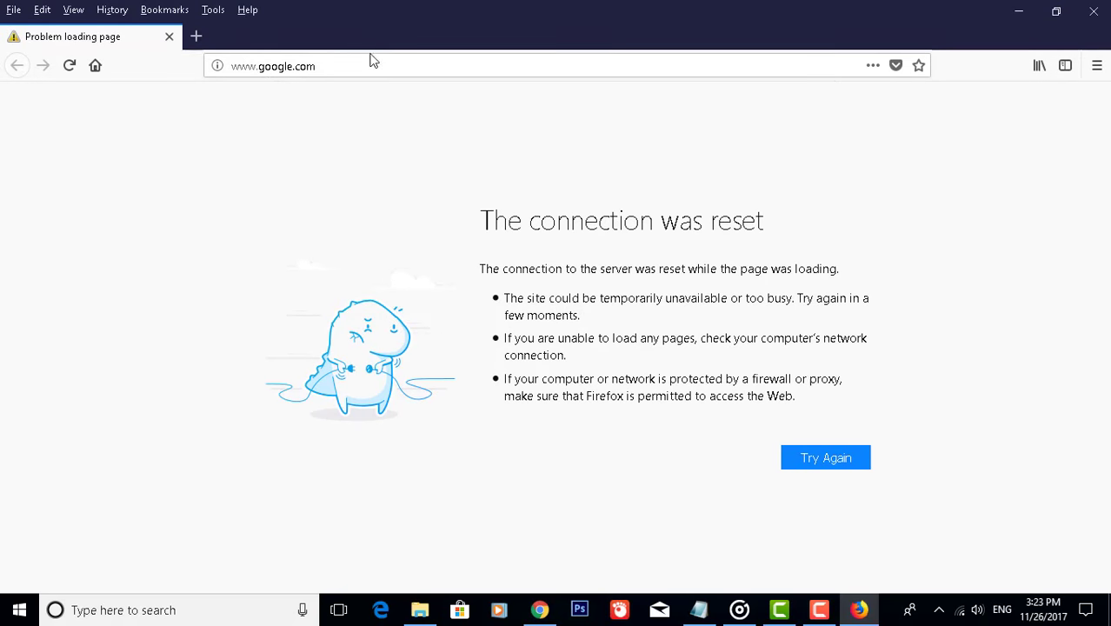
- Refresh Firefox from its Troubleshooting Information page and finish the Import Wizard
click(210, 11)
mouse_move(244, 11)
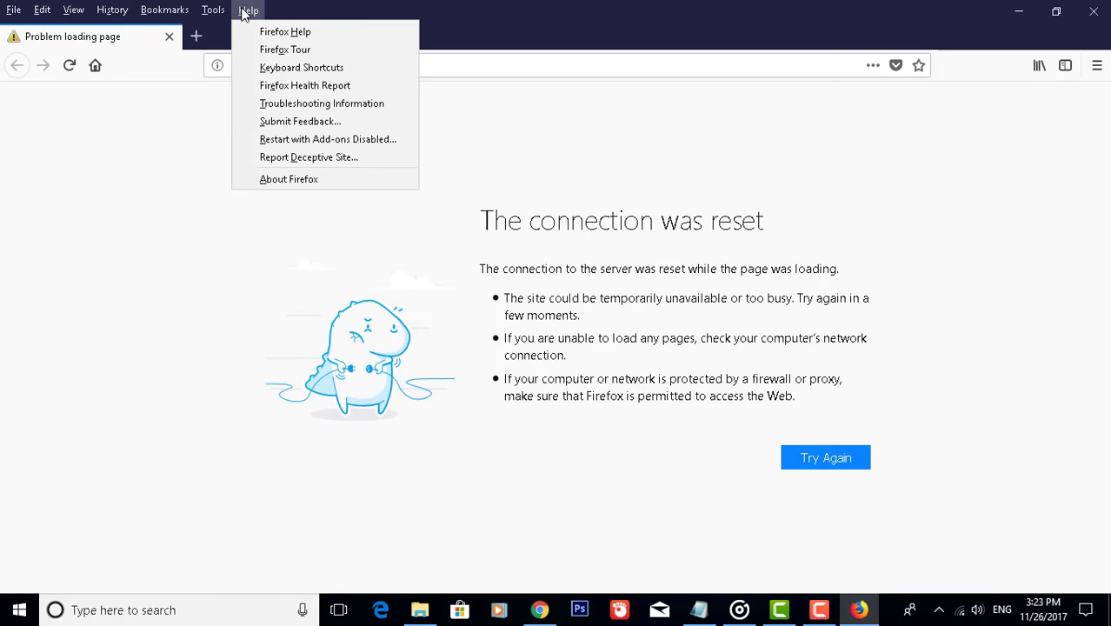
click(280, 105)
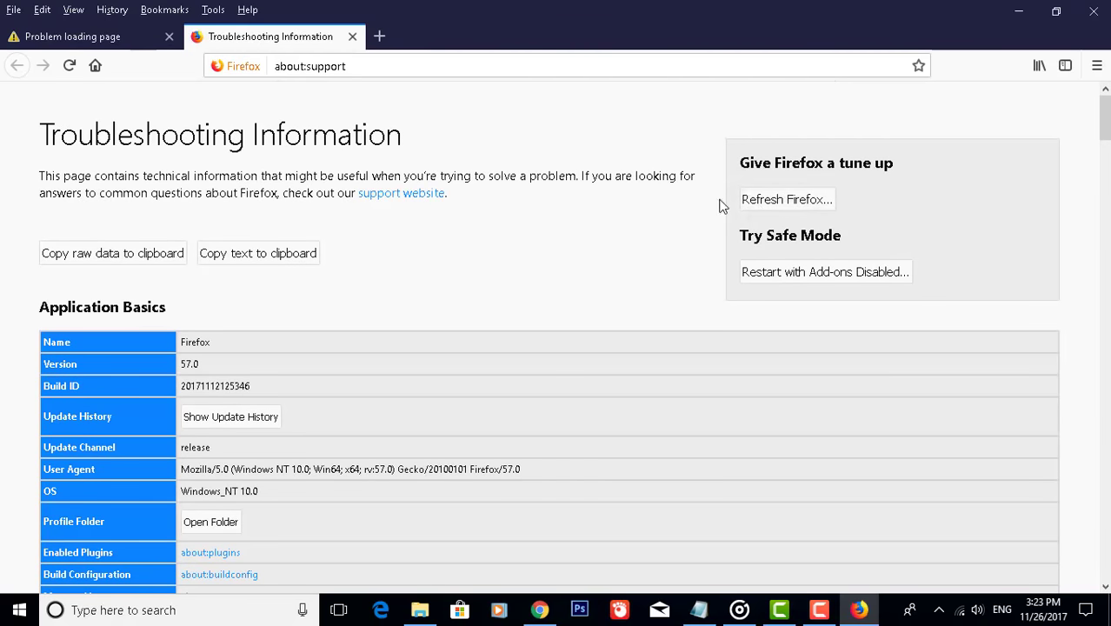
click(795, 203)
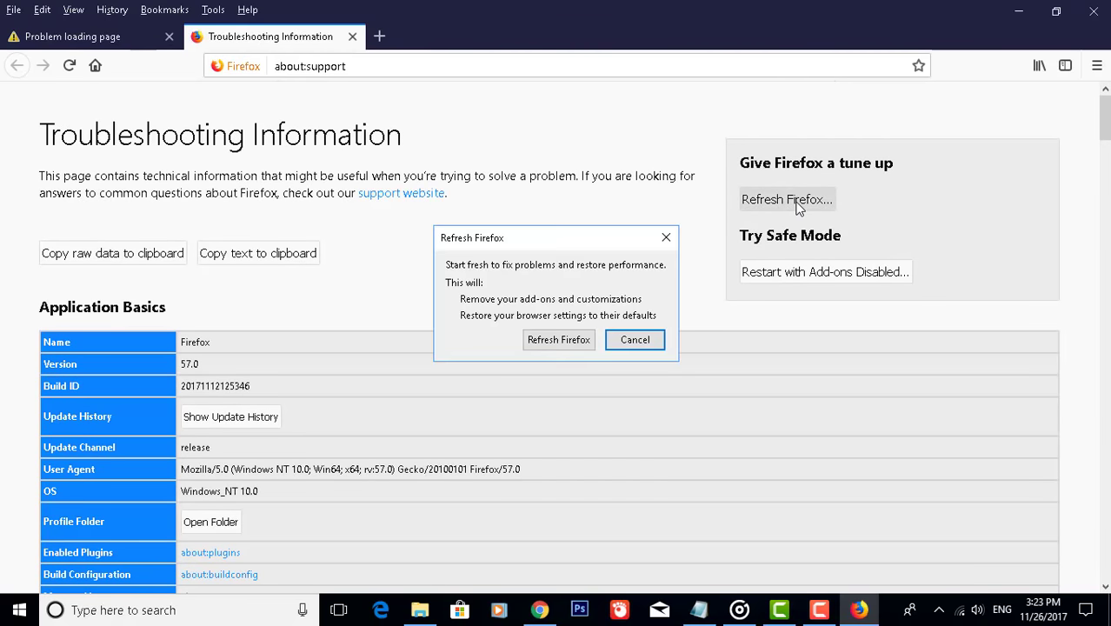
click(549, 342)
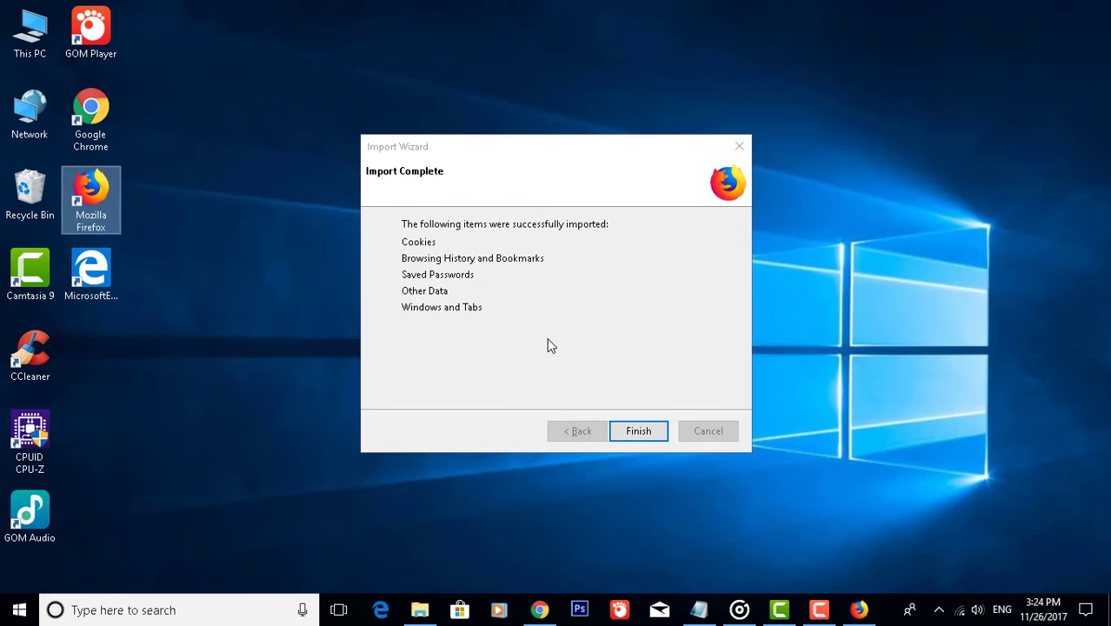
click(635, 428)
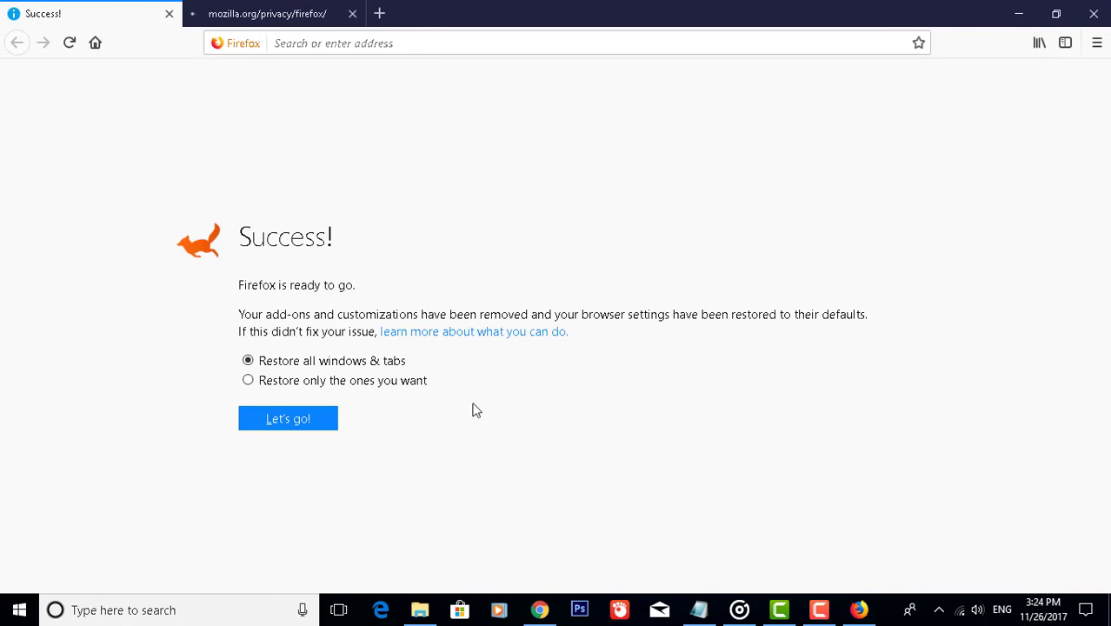
- Restore all Firefox windows and tabs after the refresh, and close every Firefox window with its tabs
click(273, 417)
click(1097, 15)
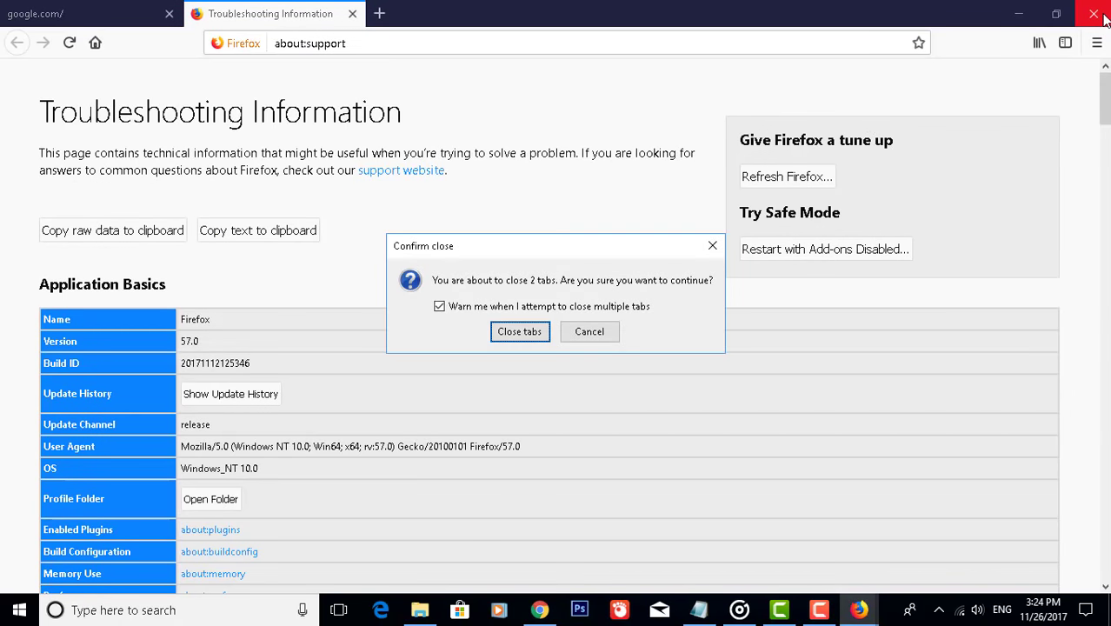
click(511, 334)
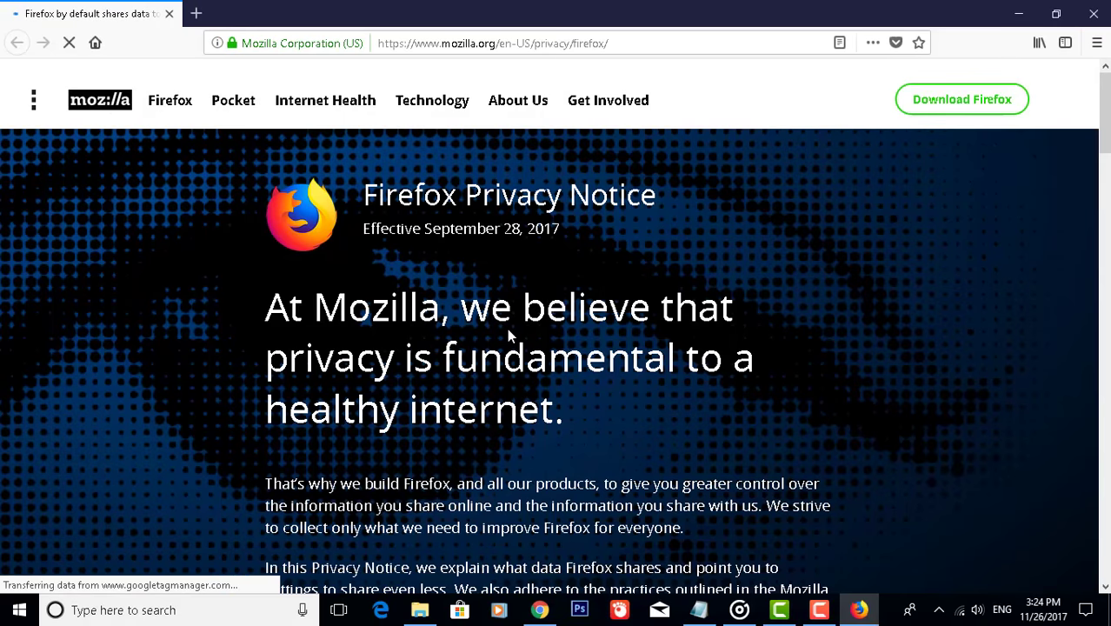
click(1095, 15)
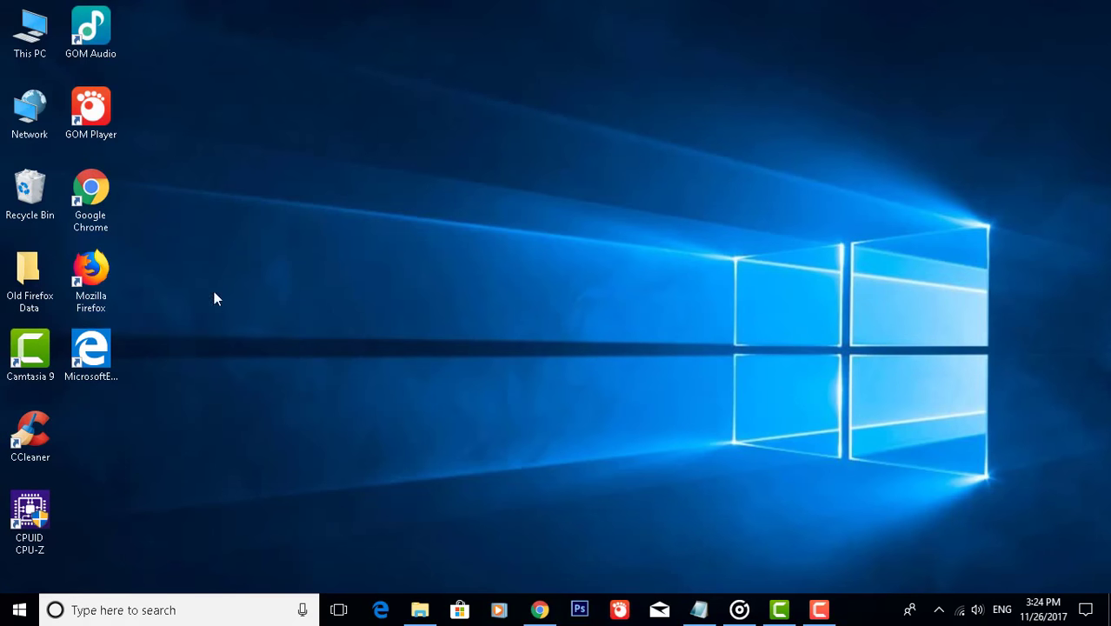
- Open Microsoft Edge from the desktop, decline the offer to switch to Chrome and bring up the Edge settings
click(78, 346)
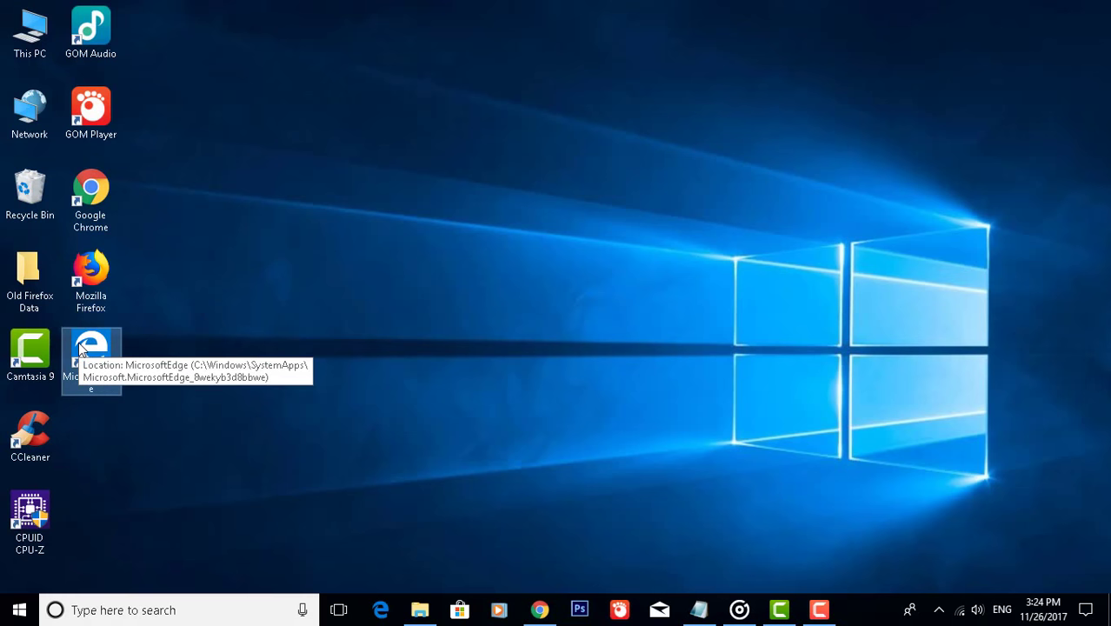
double_click(78, 342)
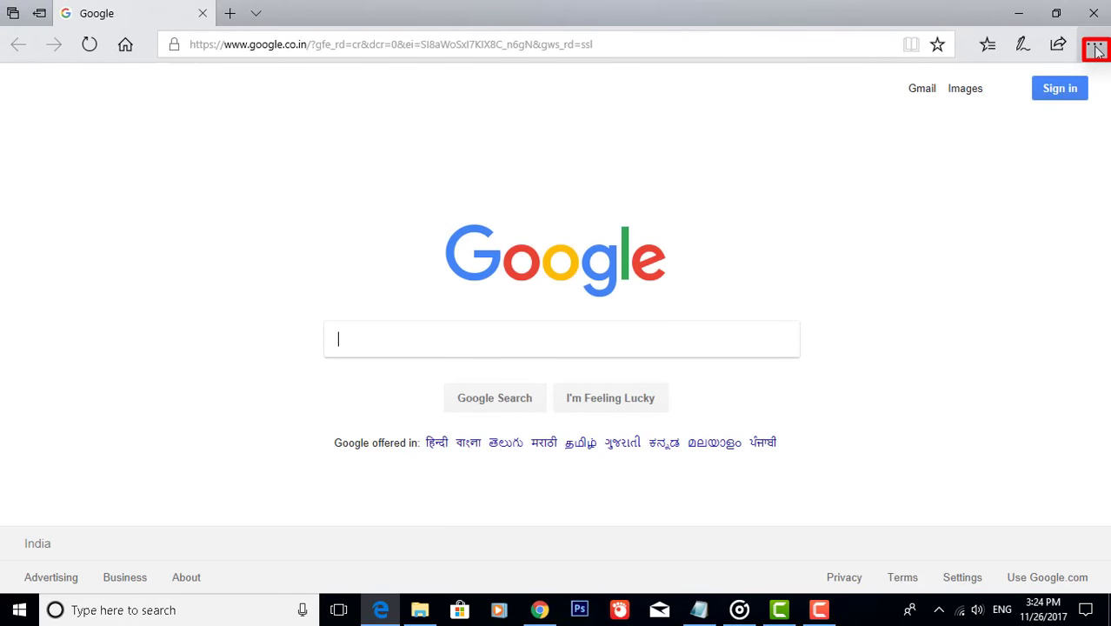
click(914, 187)
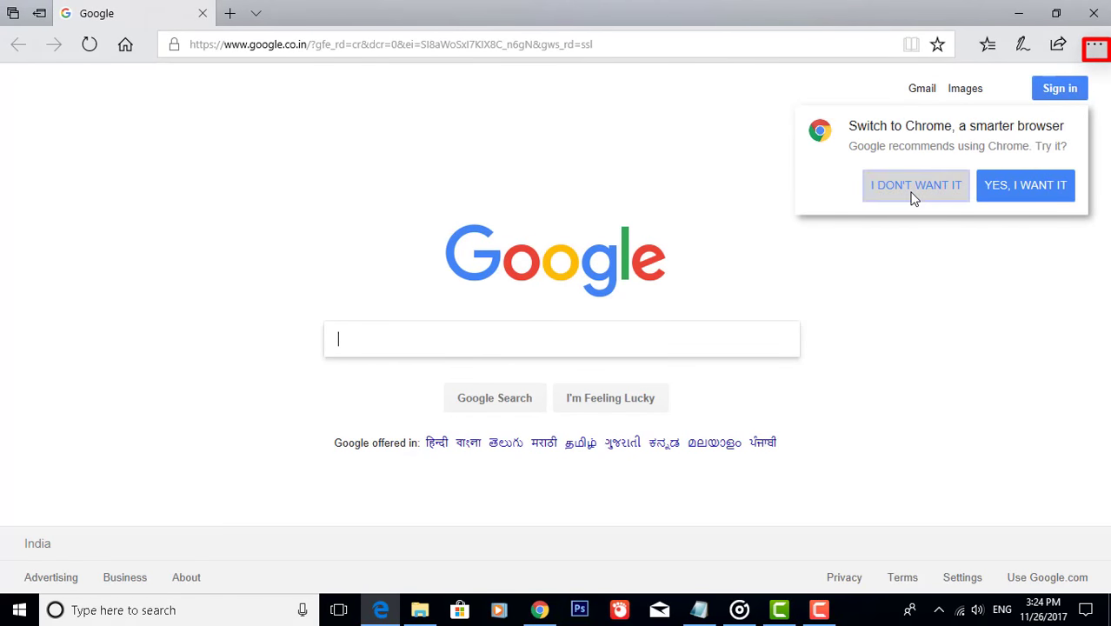
click(1094, 45)
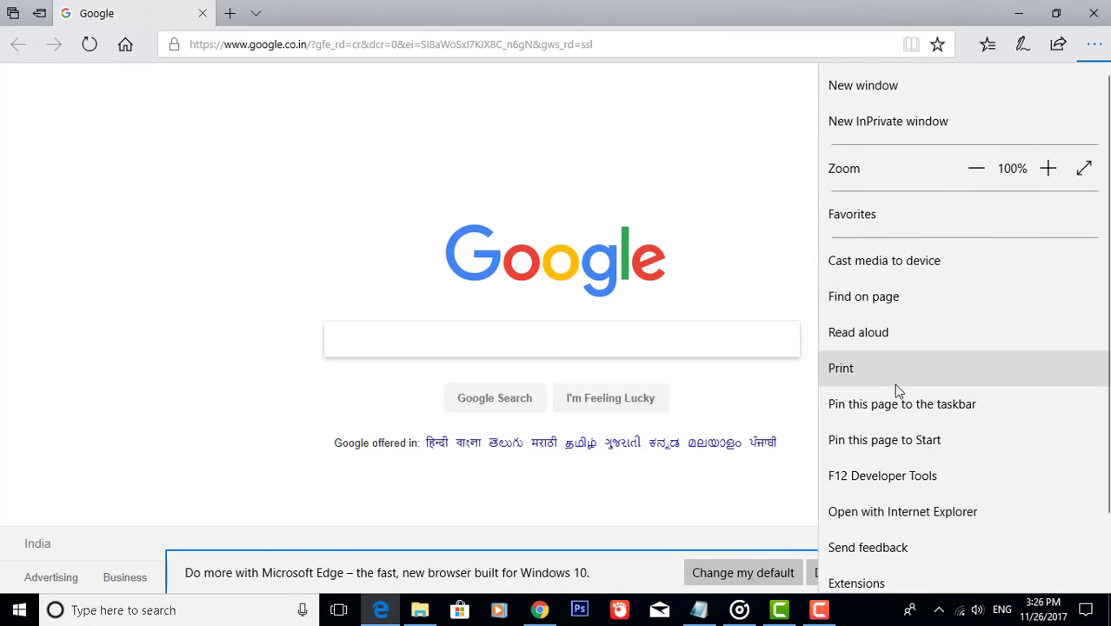
scroll(895, 391, down, 1)
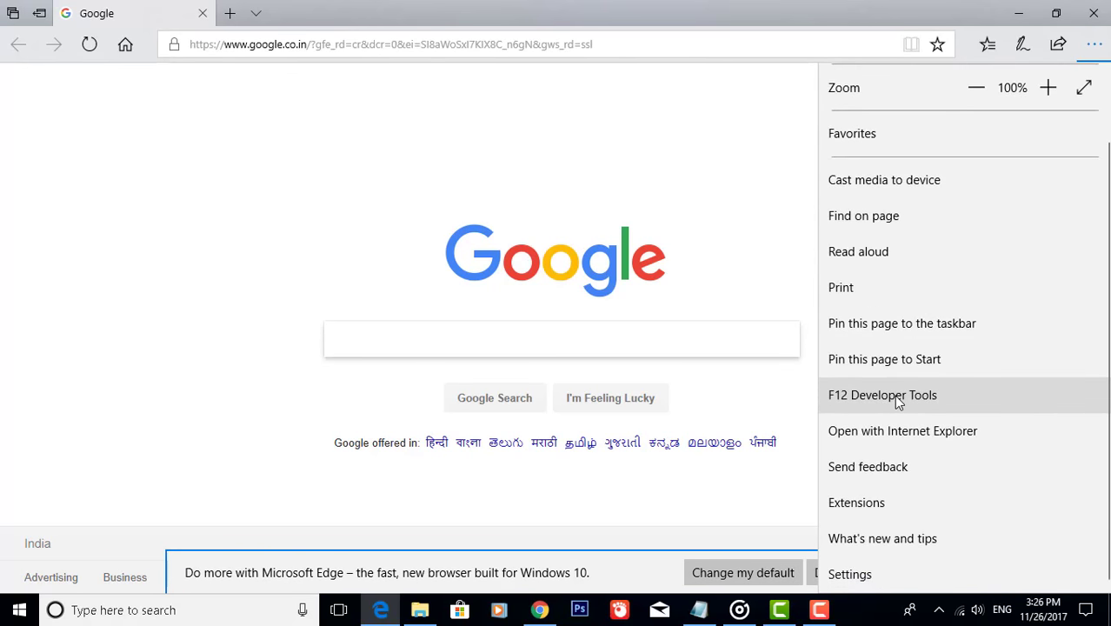
click(850, 576)
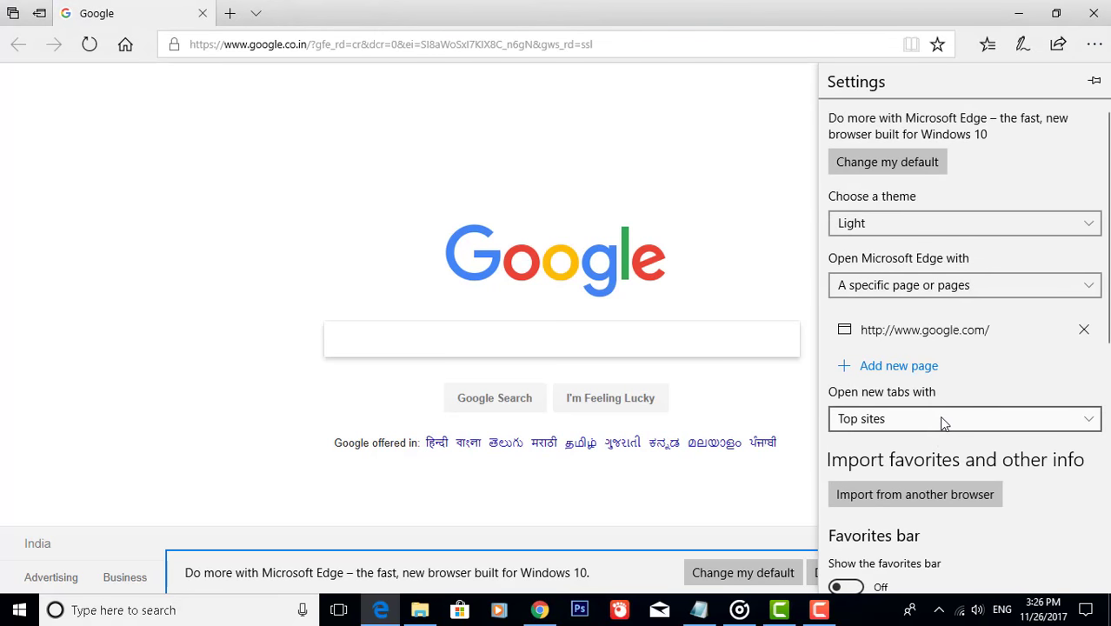
- Clear Edge's browsing history, cookies and saved website data, cached data and files, and set-aside or recently closed tabs, and close the browser
scroll(947, 359, down, 3)
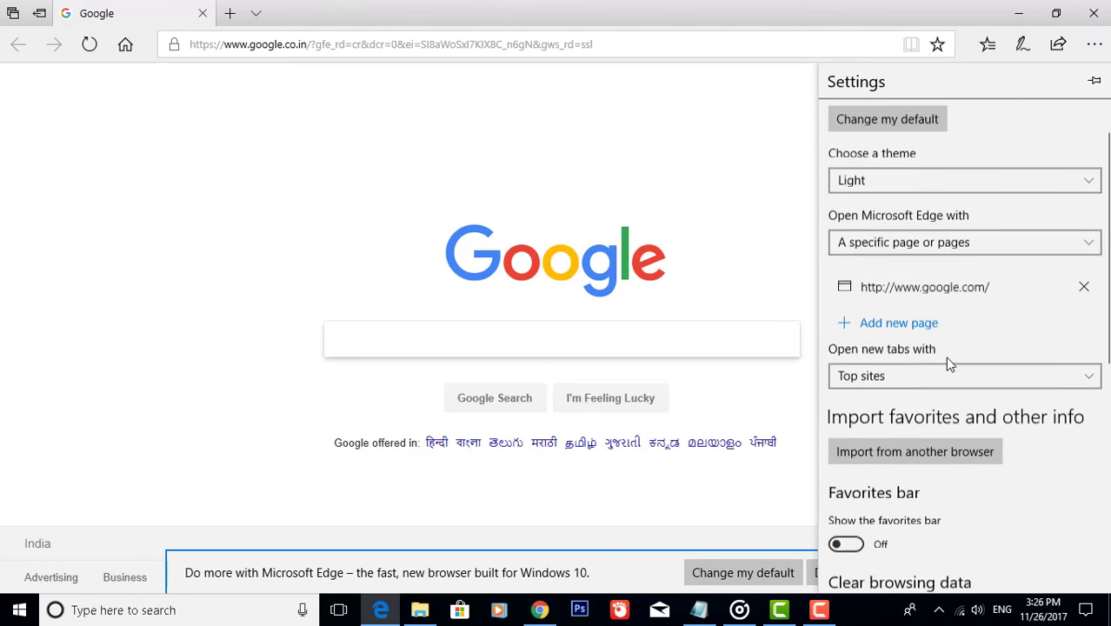
scroll(950, 360, down, 5)
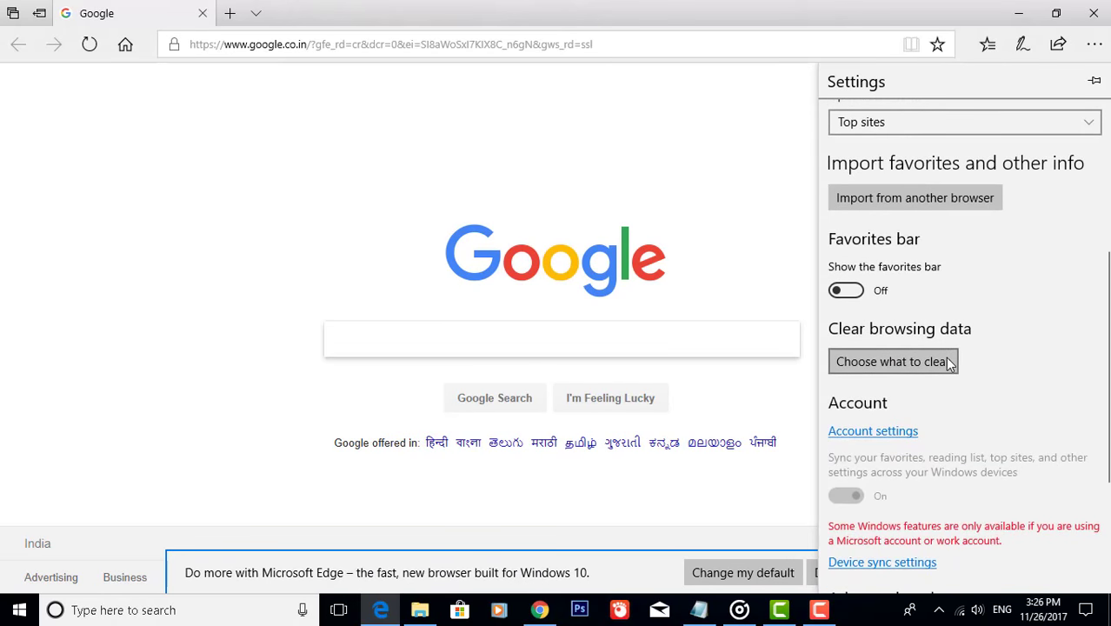
scroll(953, 370, down, 1)
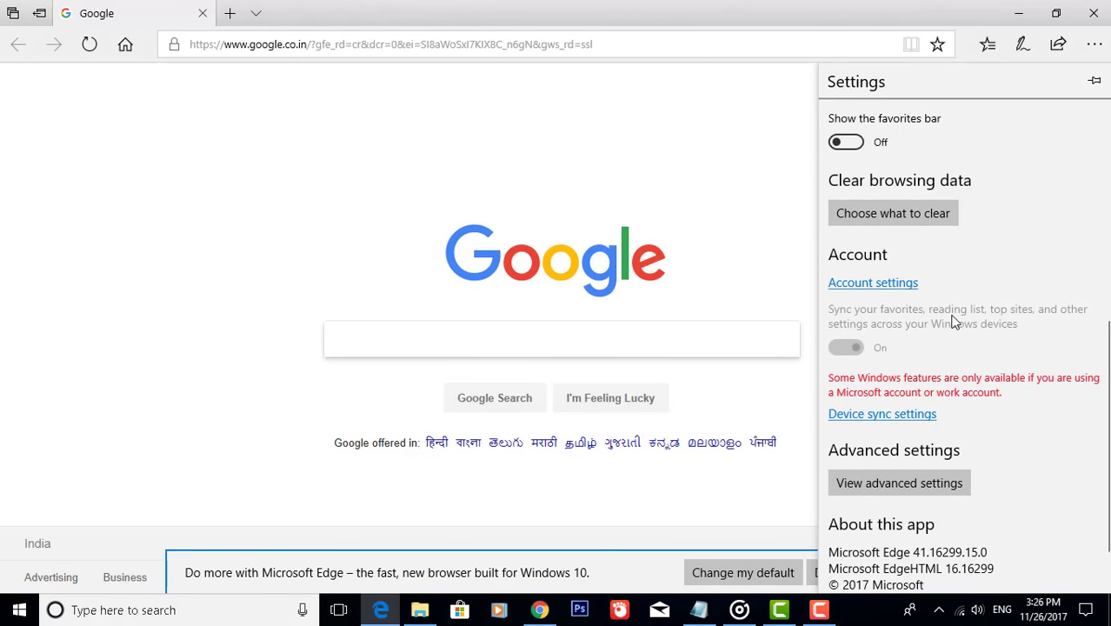
scroll(929, 250, down, 1)
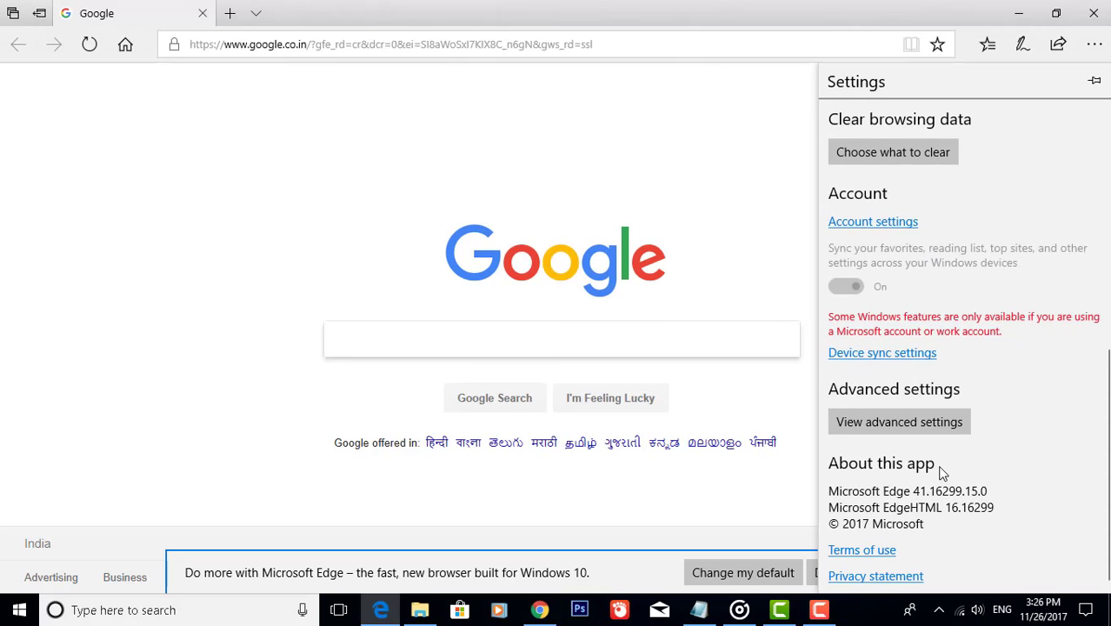
scroll(941, 472, up, 3)
scroll(942, 472, up, 1)
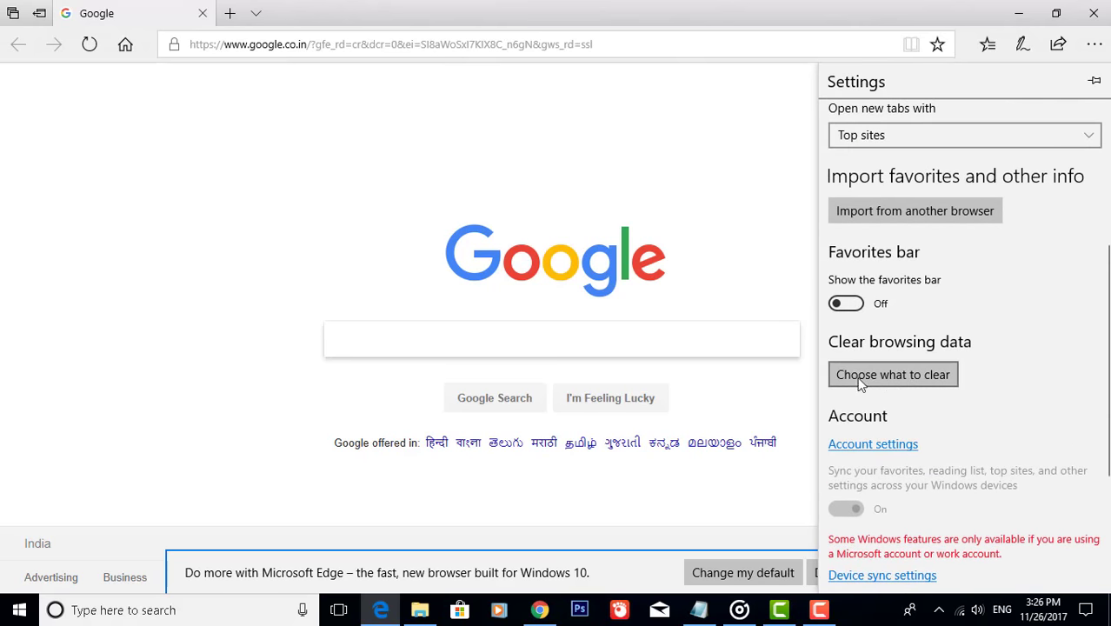
click(905, 387)
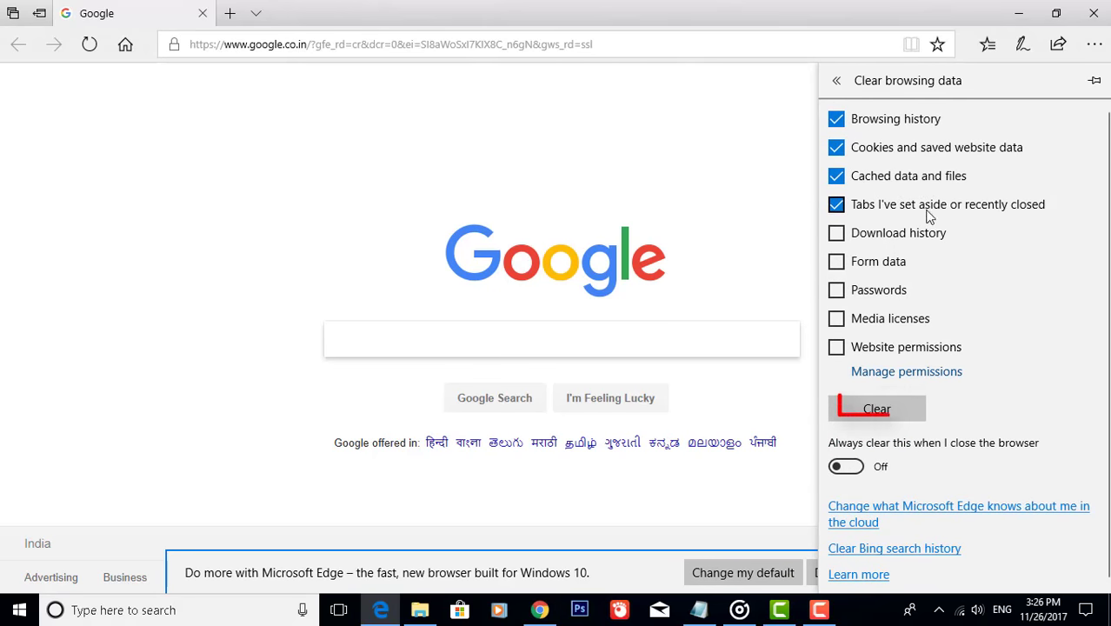
click(876, 410)
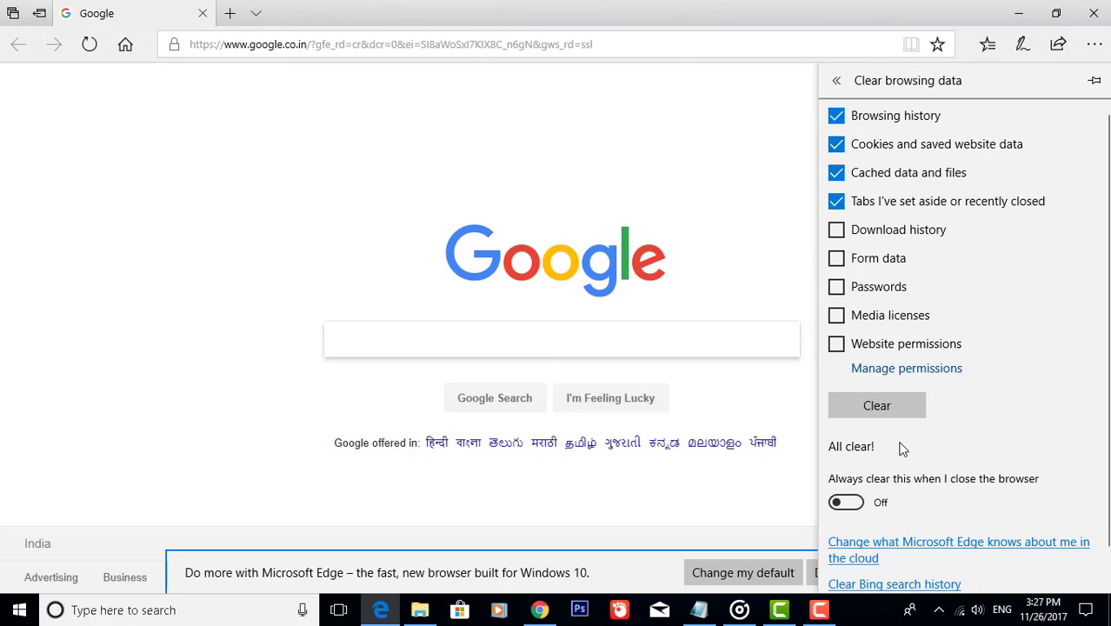
scroll(1011, 412, up, 1)
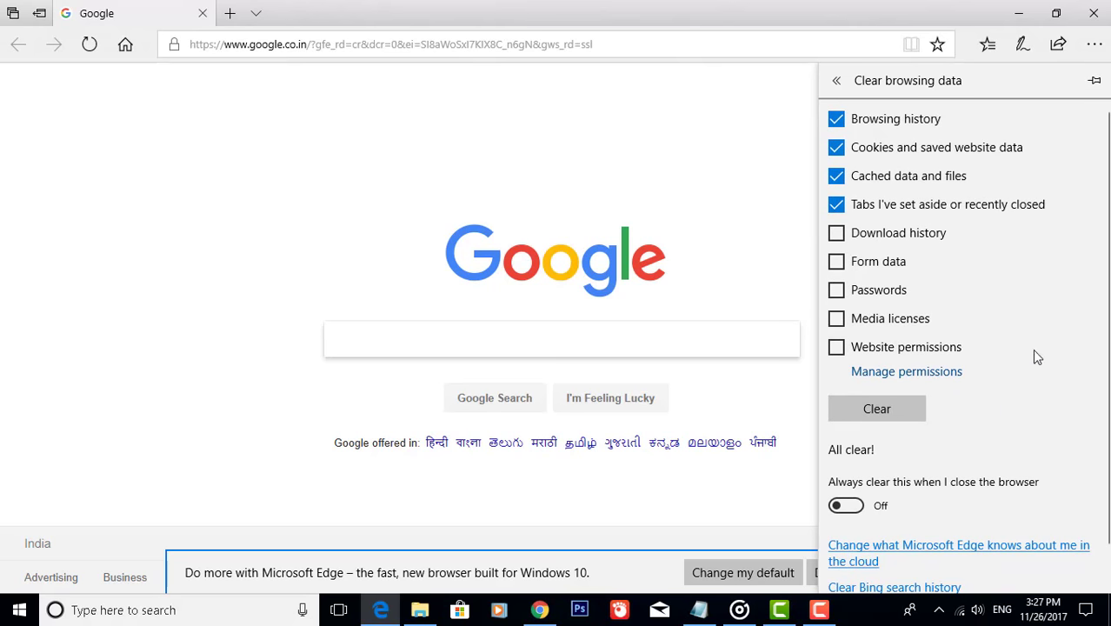
click(1097, 14)
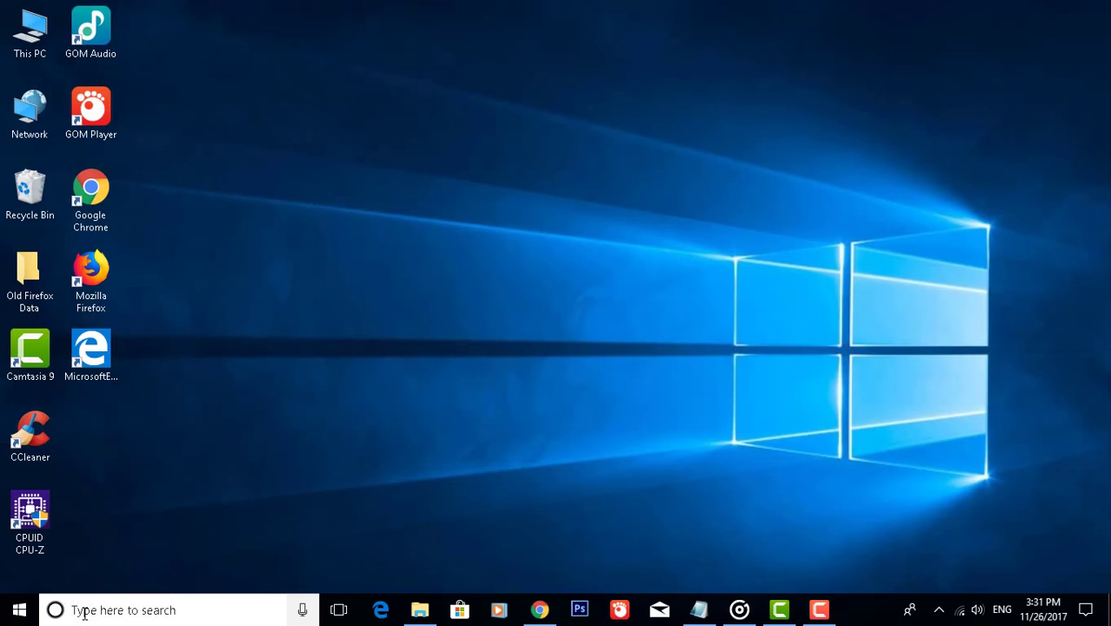
- Find regedit through the Windows search and run the Registry Editor as administrator
click(86, 610)
text(regedit)
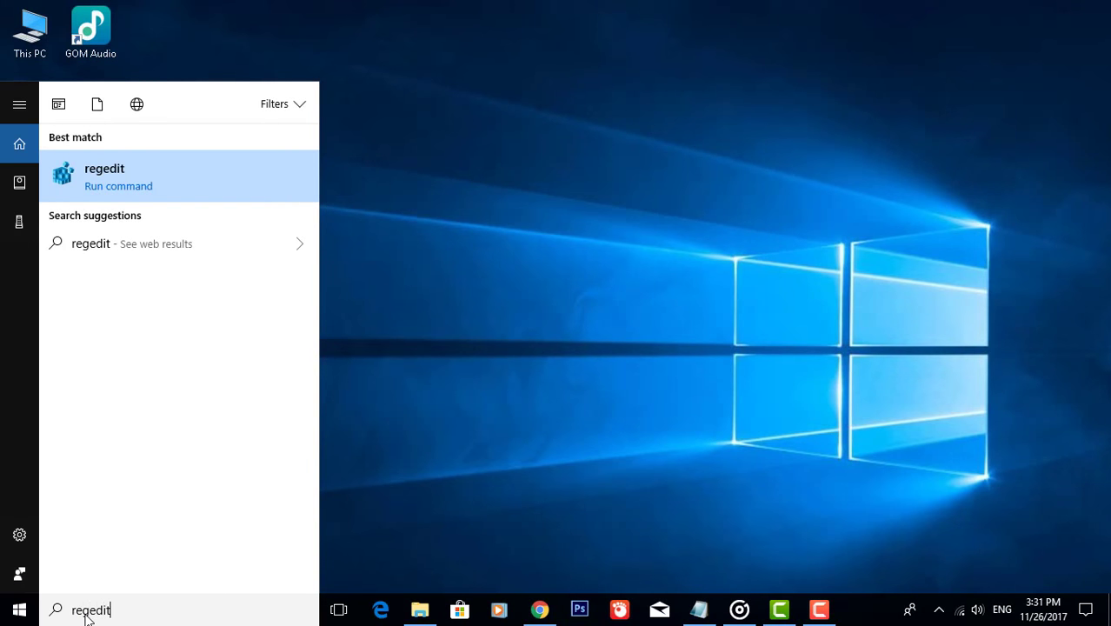
right_click(119, 178)
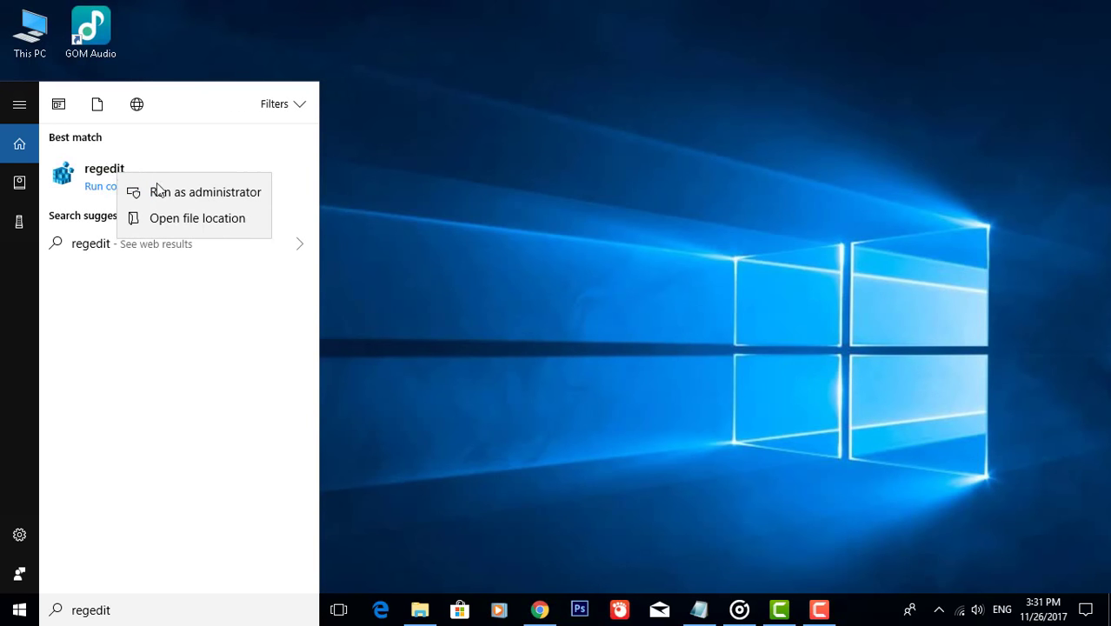
click(173, 194)
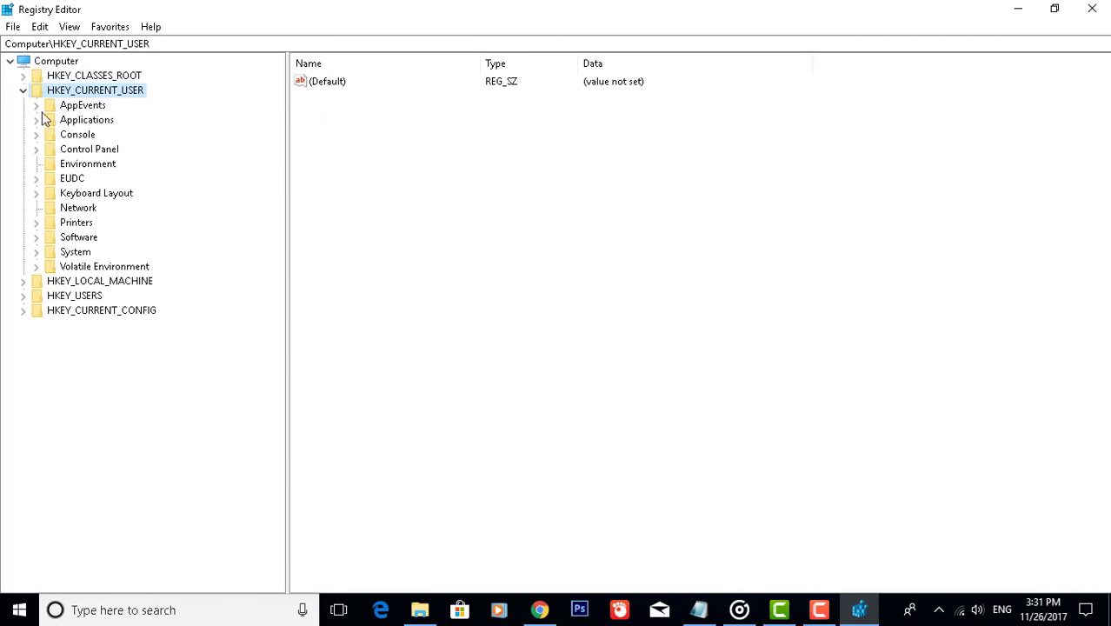
- Collapse the HKEY_CURRENT_USER branch and search the whole registry from the Computer root for Proc-search.com
click(23, 90)
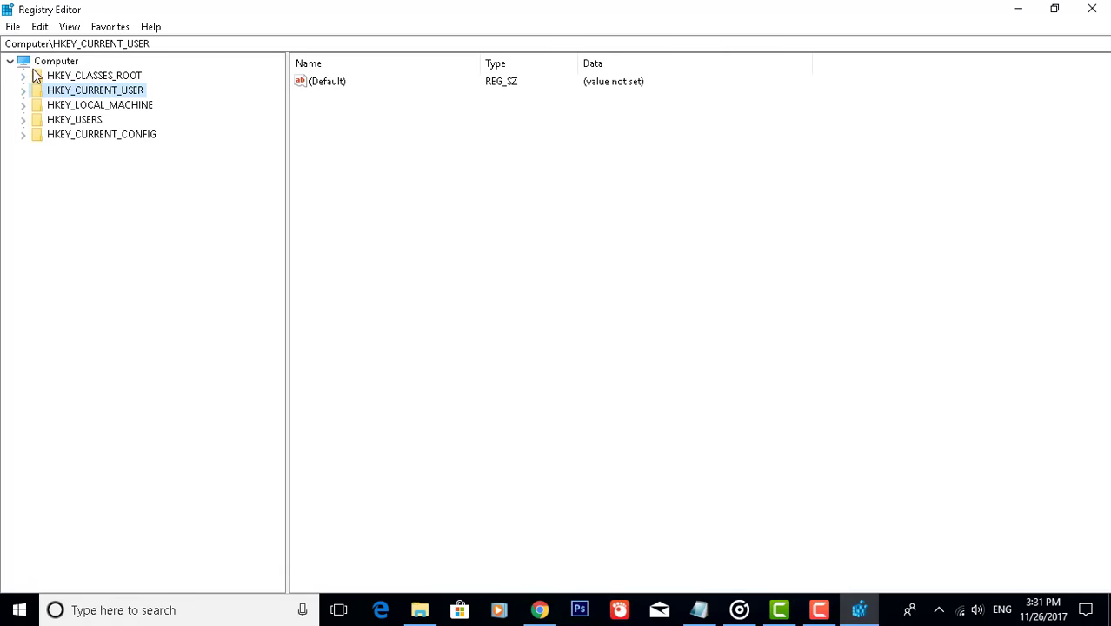
click(47, 63)
click(43, 27)
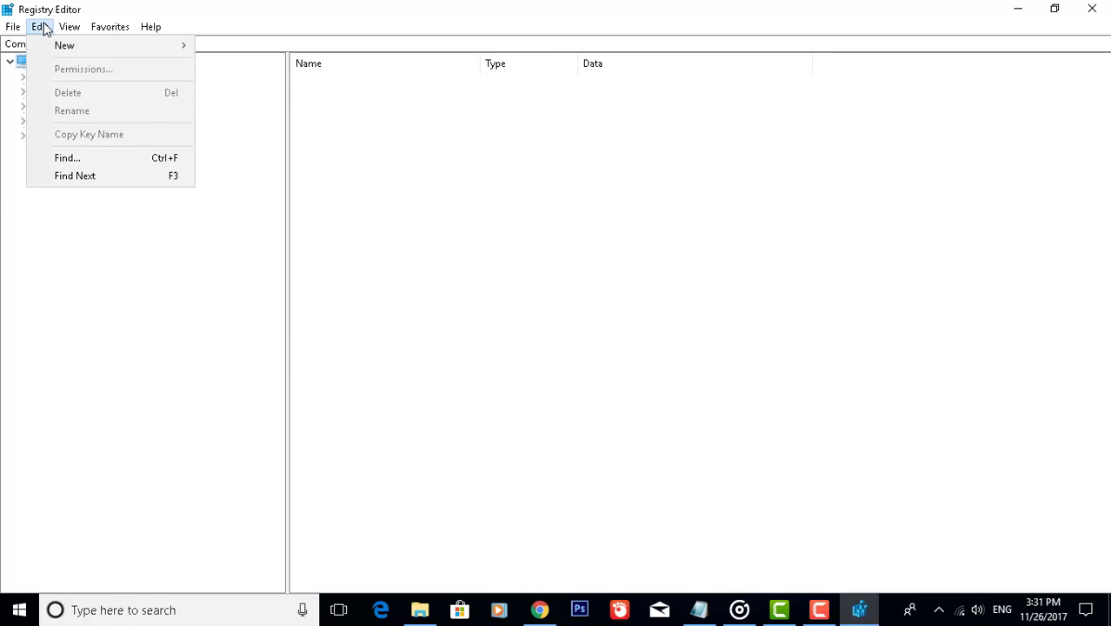
click(78, 159)
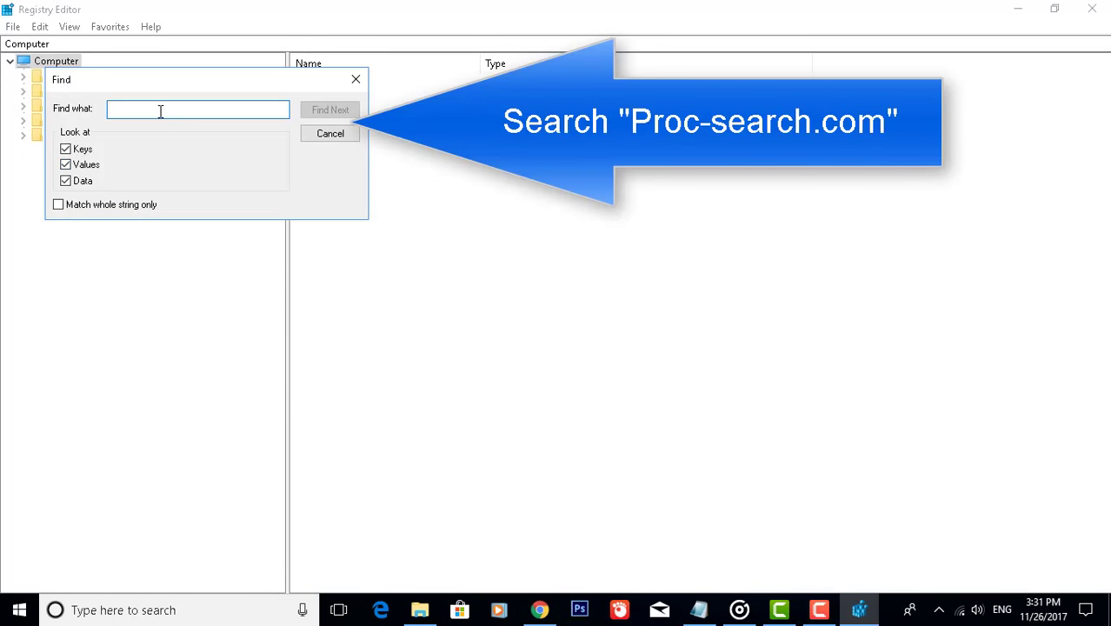
right_click(159, 110)
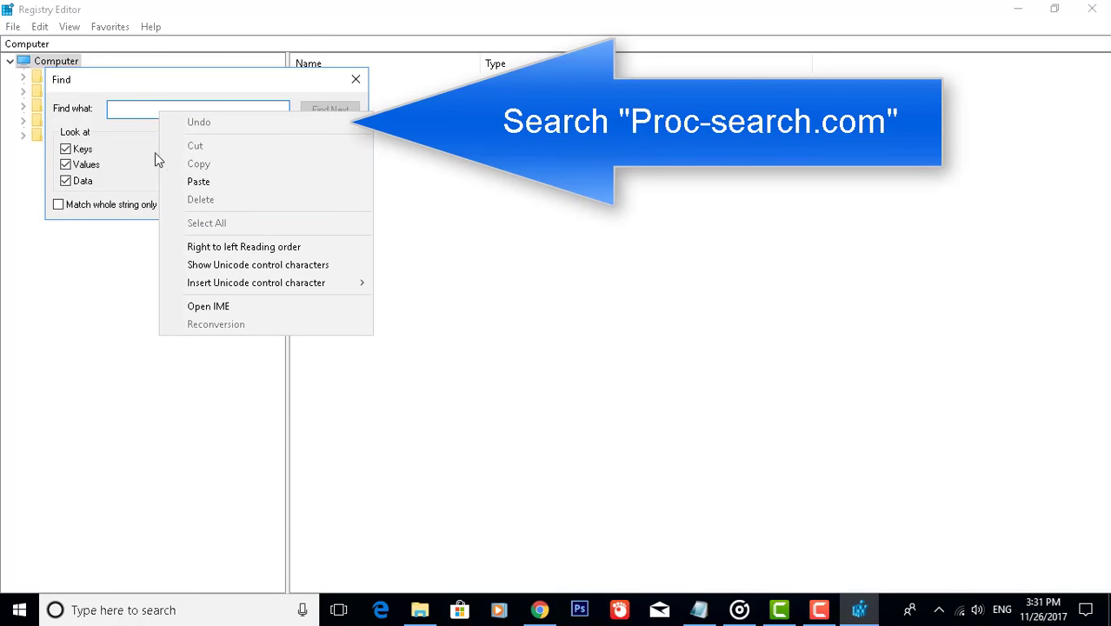